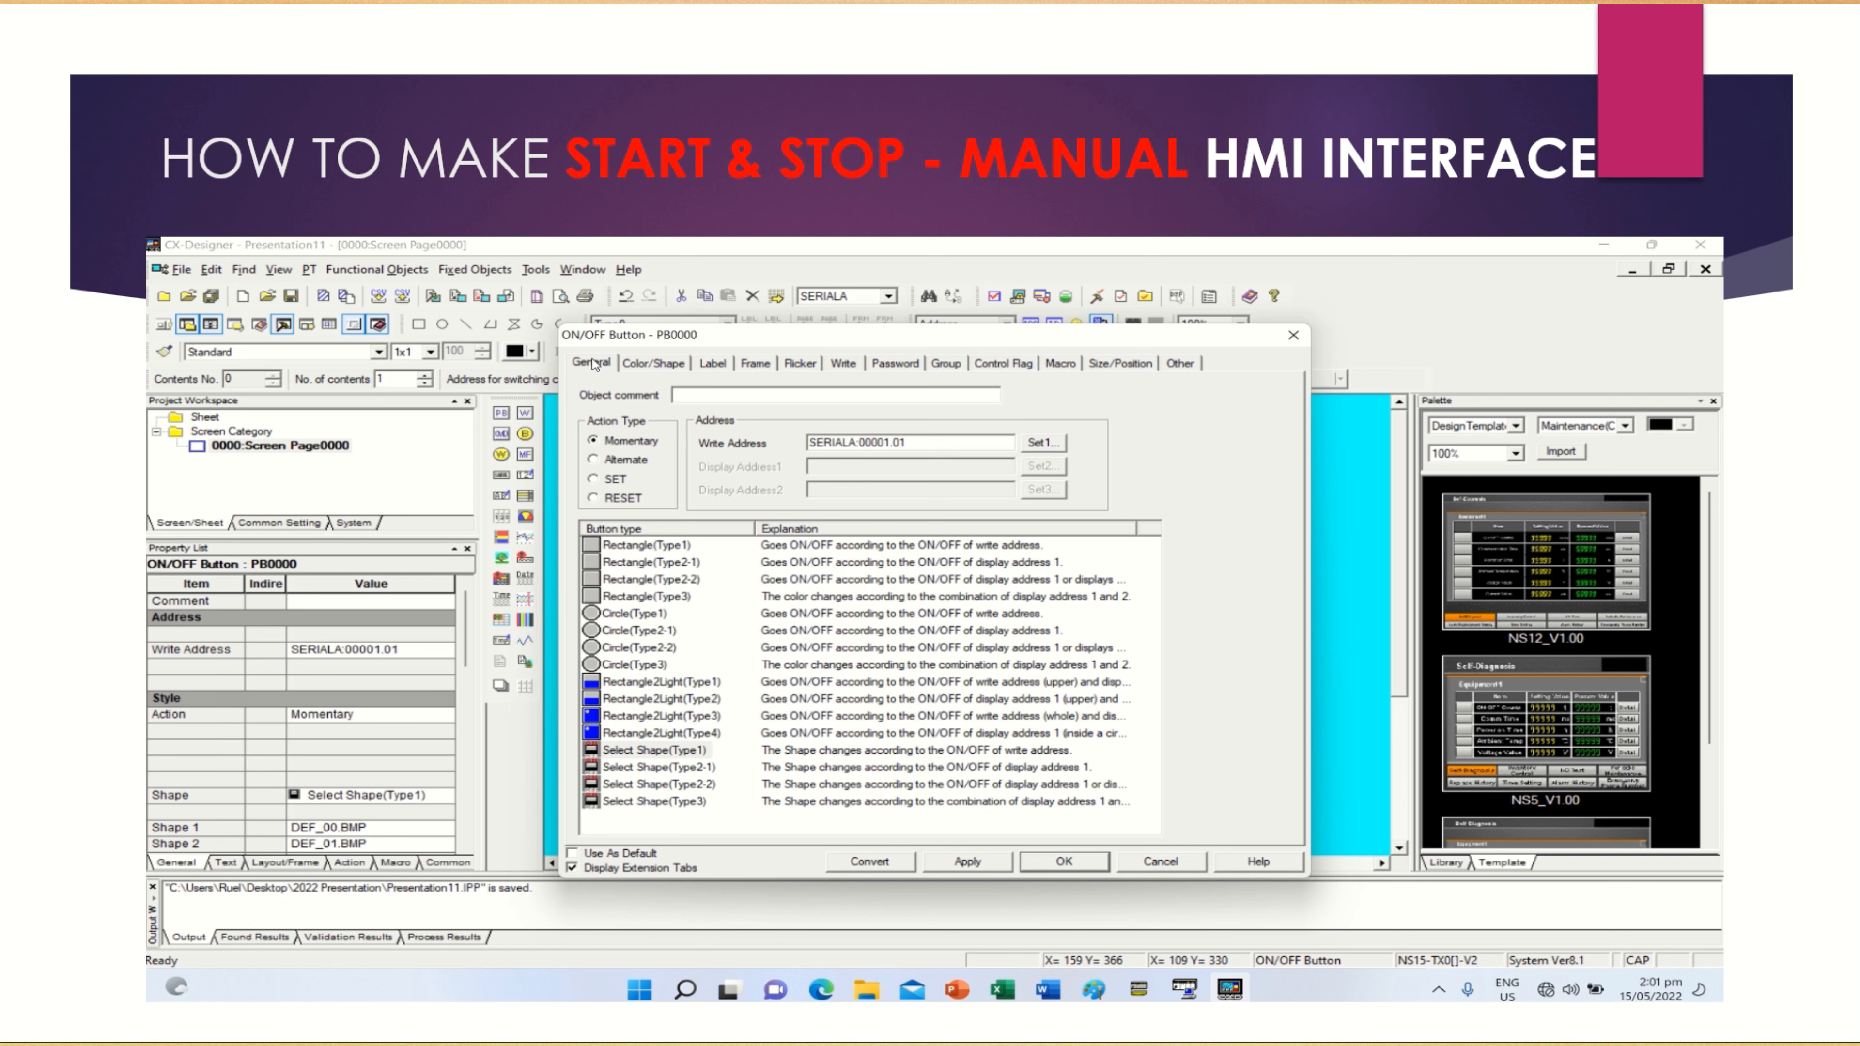
# Apply the START button's settings and place a copy of the button just to its right
pyautogui.click(949, 863)
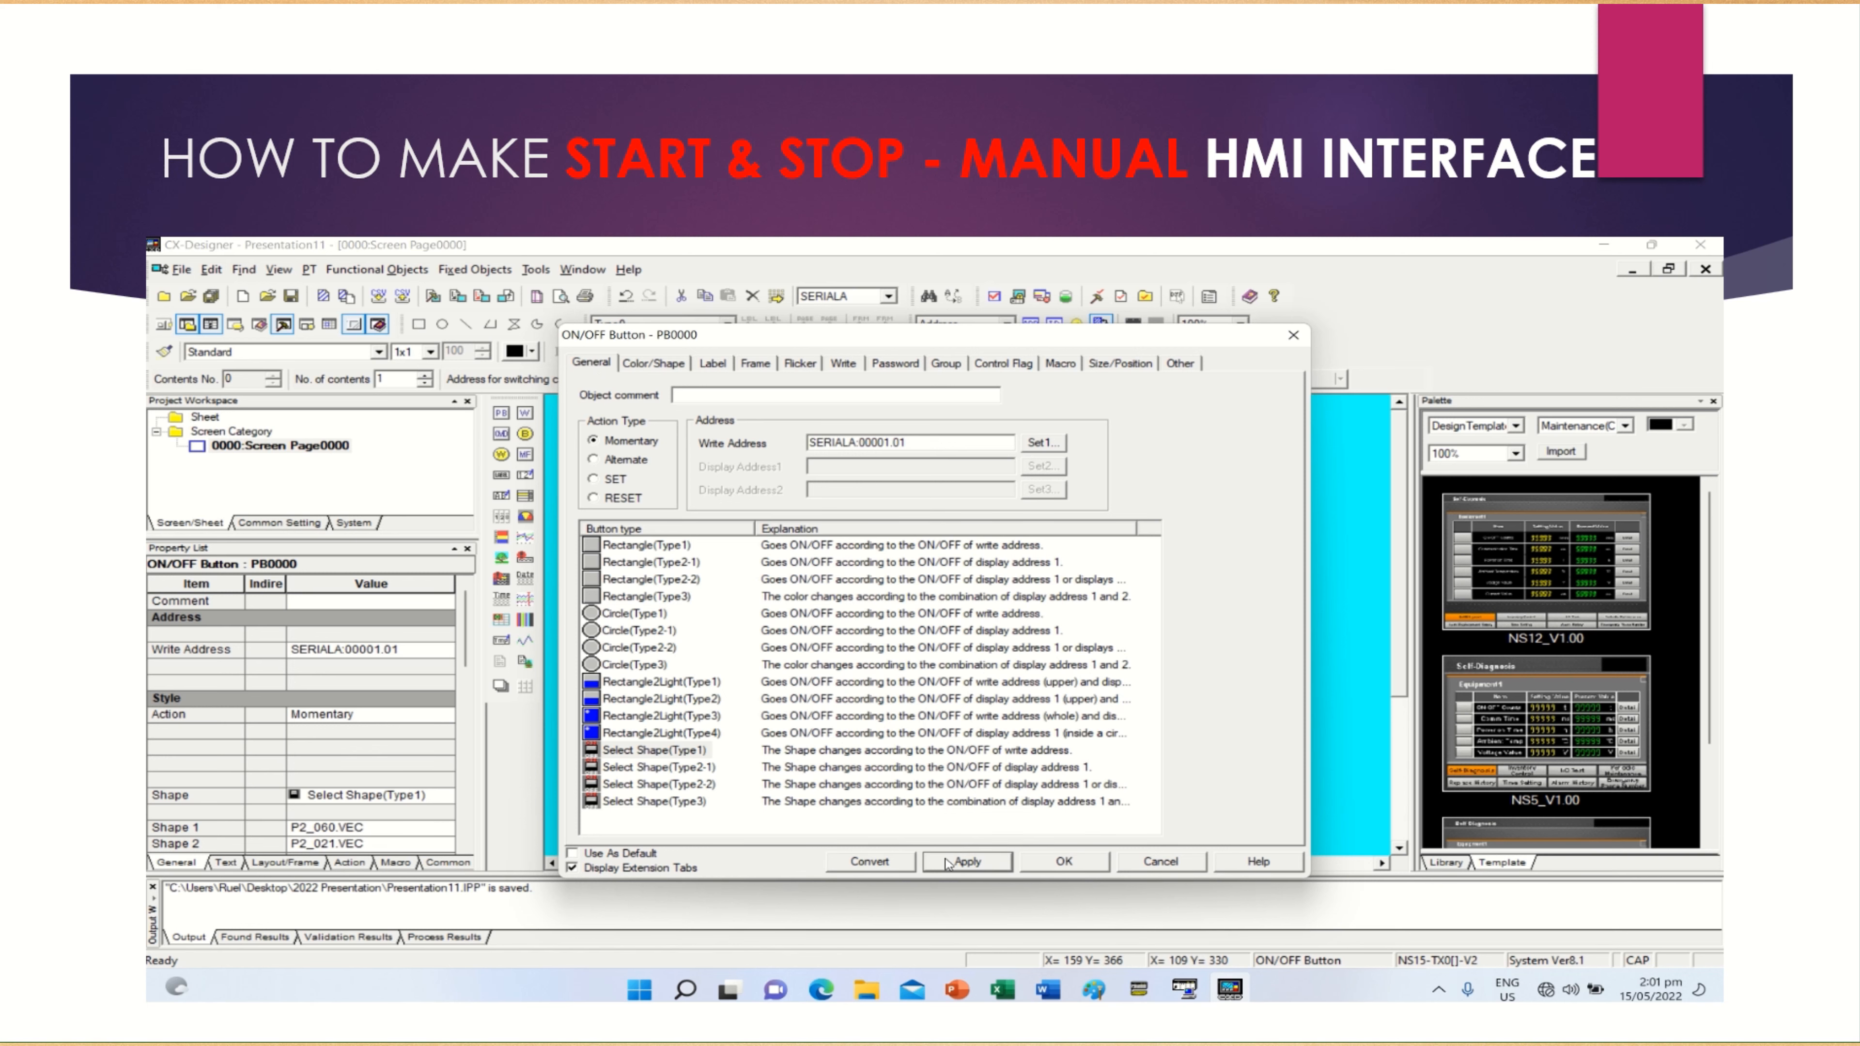
pyautogui.click(1045, 865)
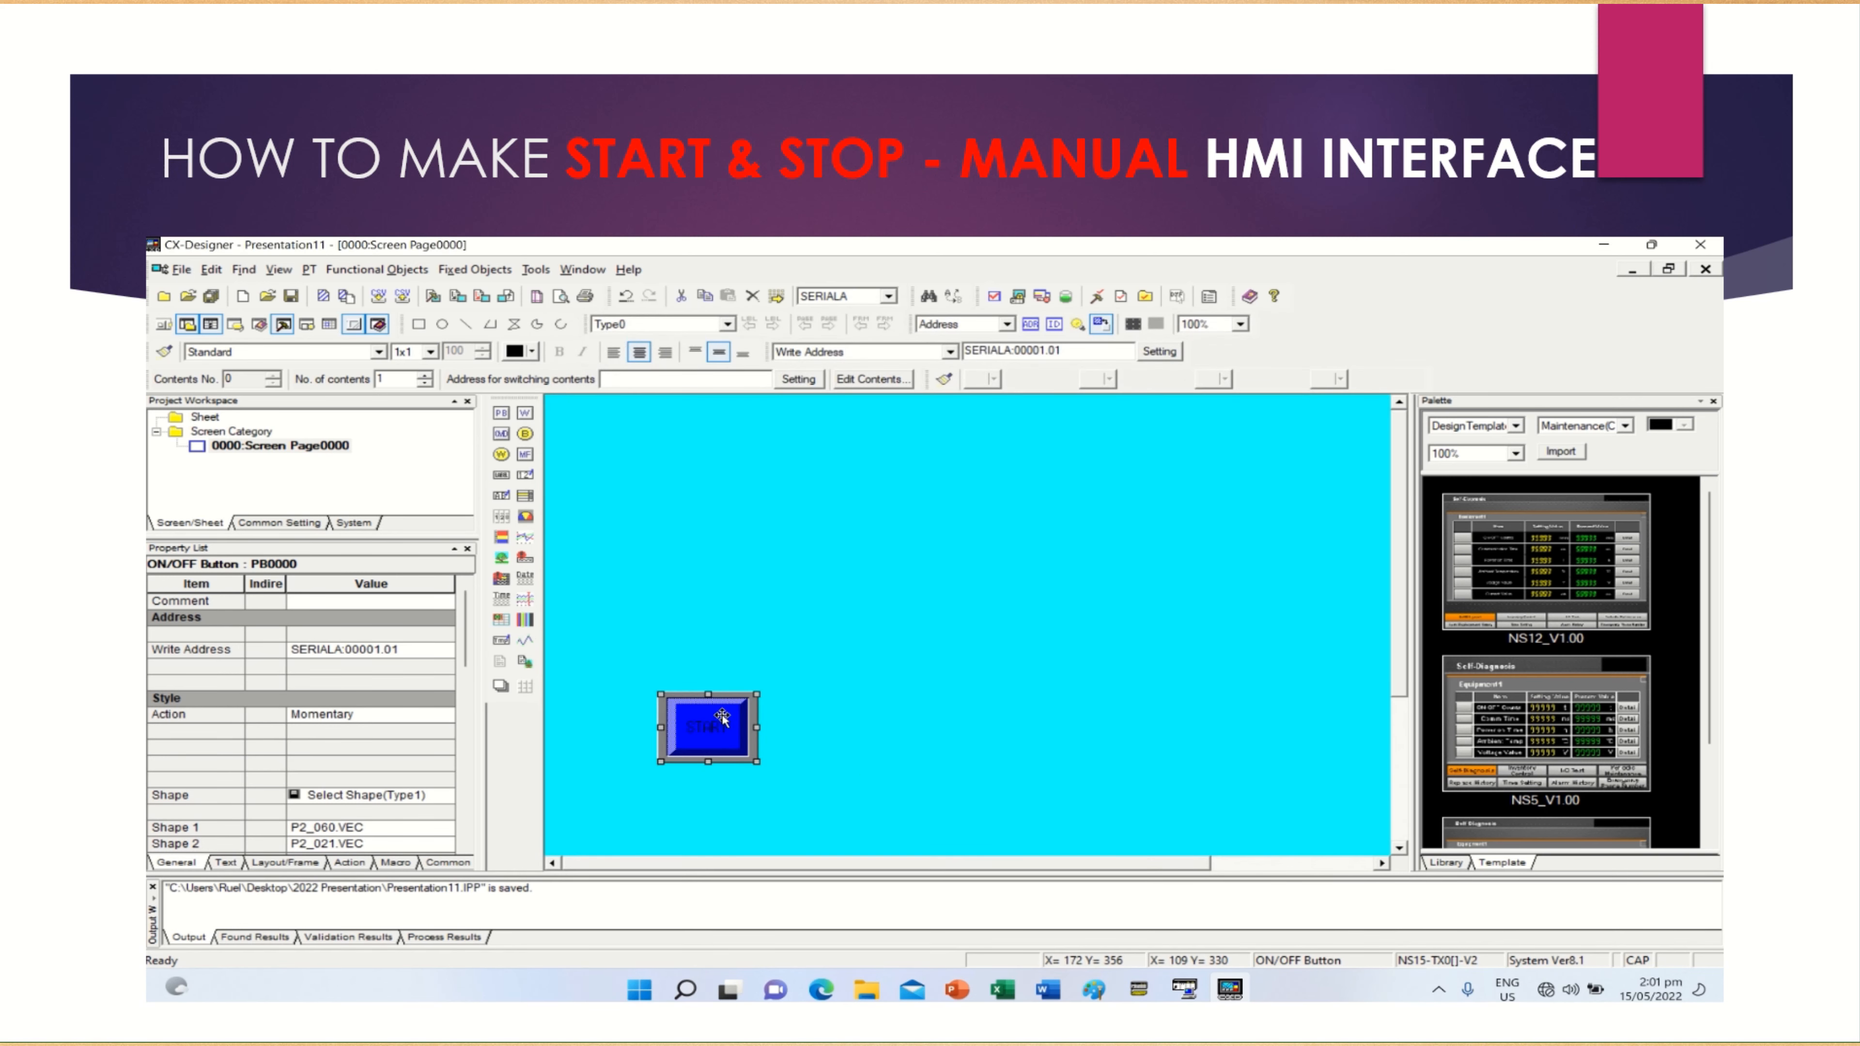
pyautogui.rightClick(722, 720)
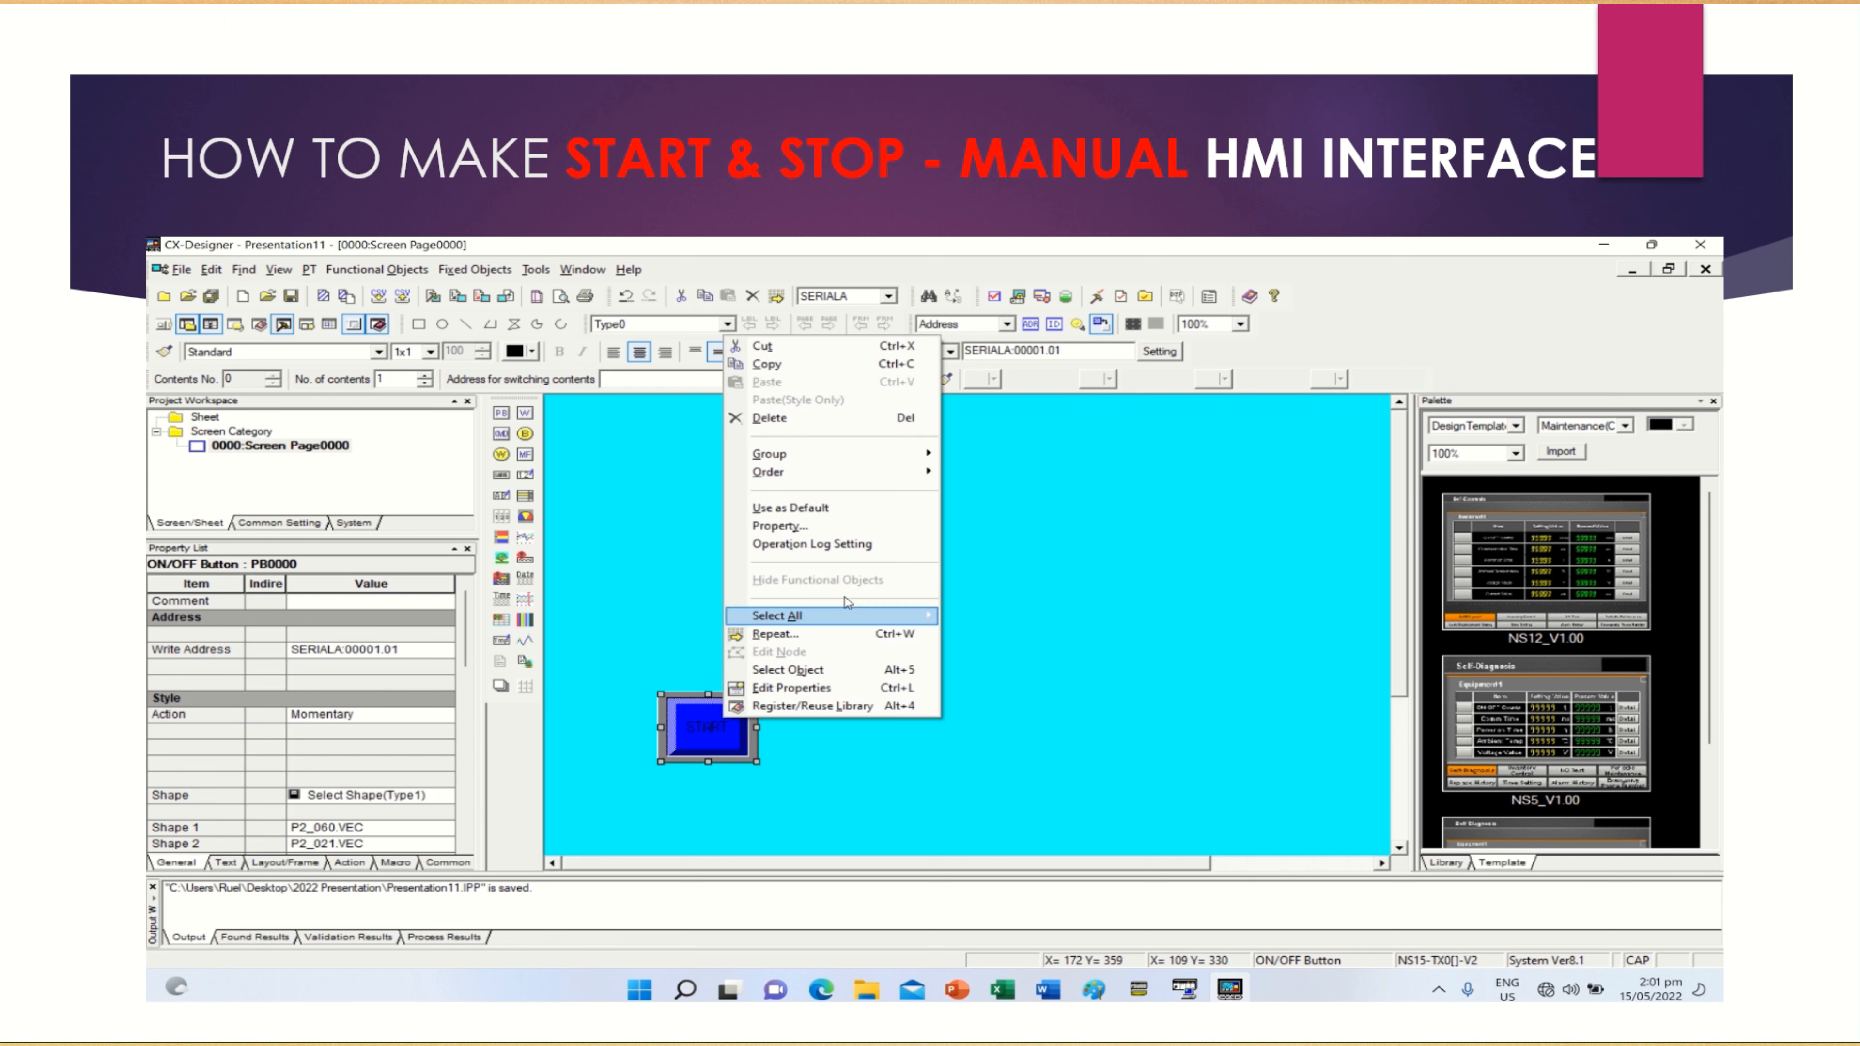
pyautogui.click(796, 366)
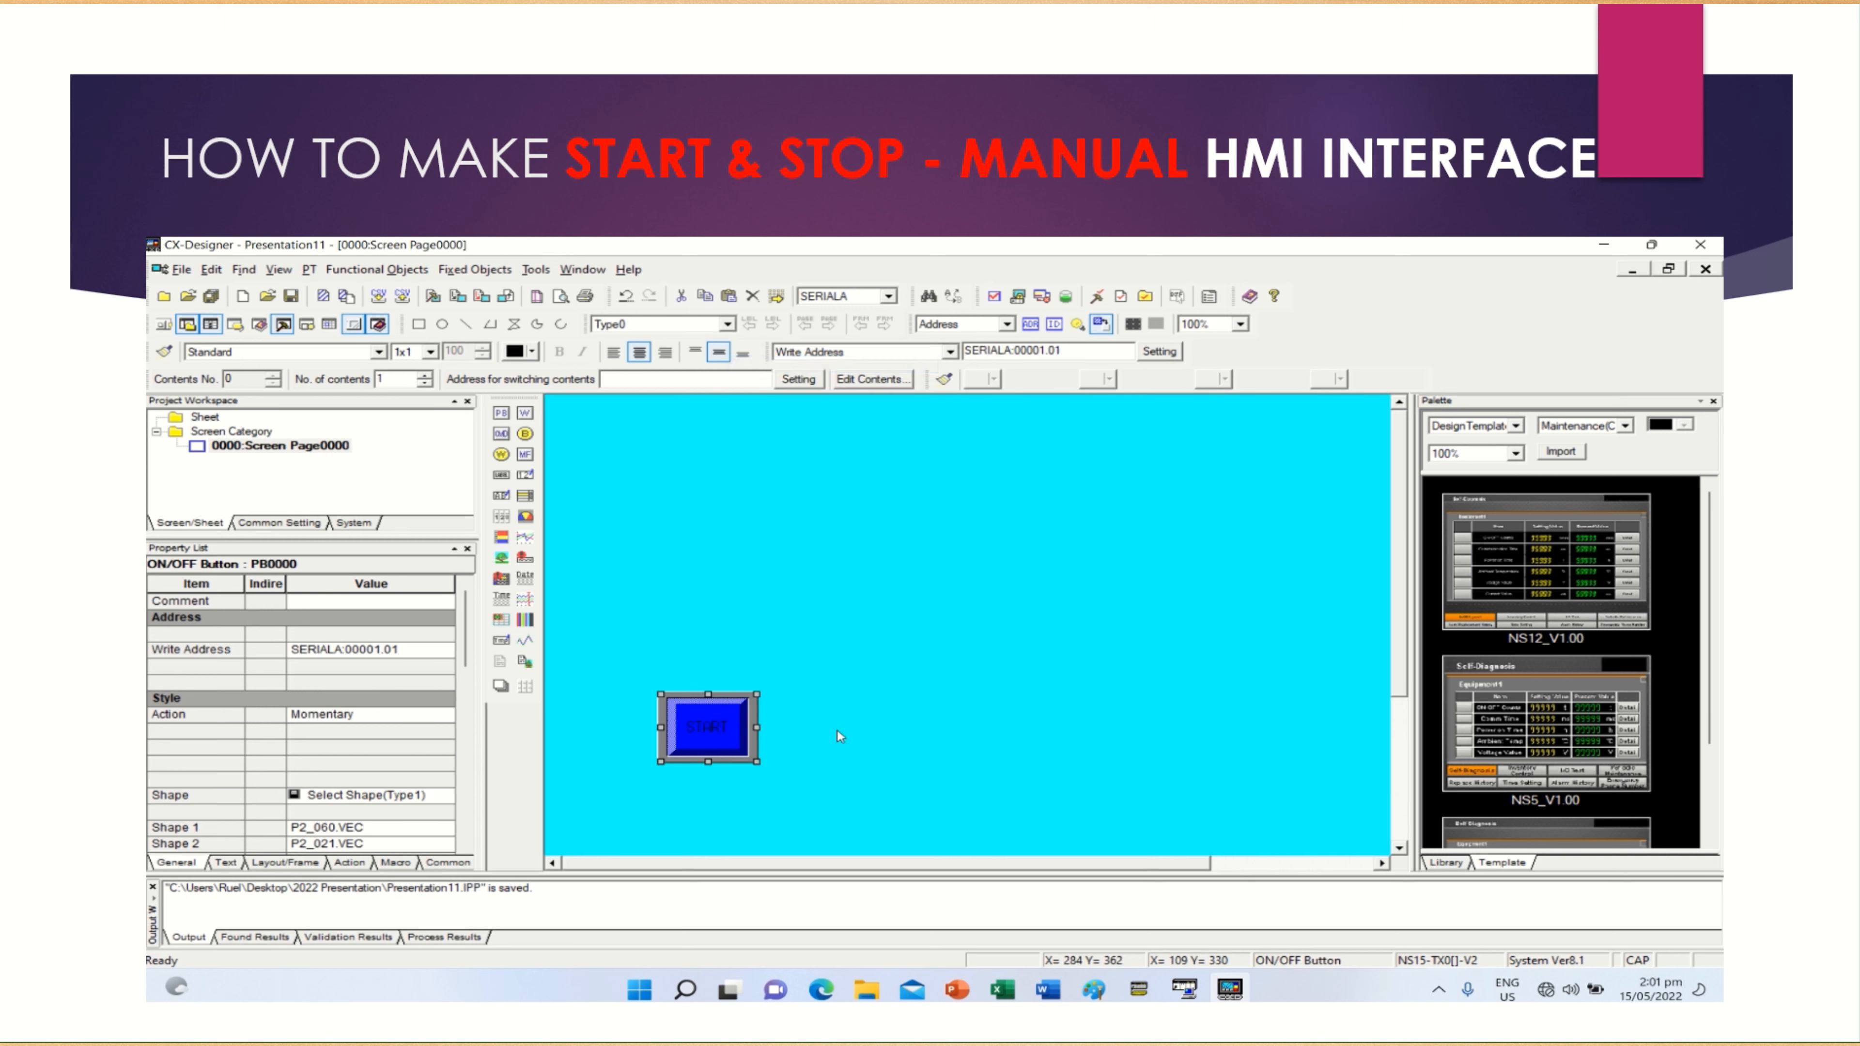
pyautogui.click(861, 722)
pyautogui.rightClick(860, 721)
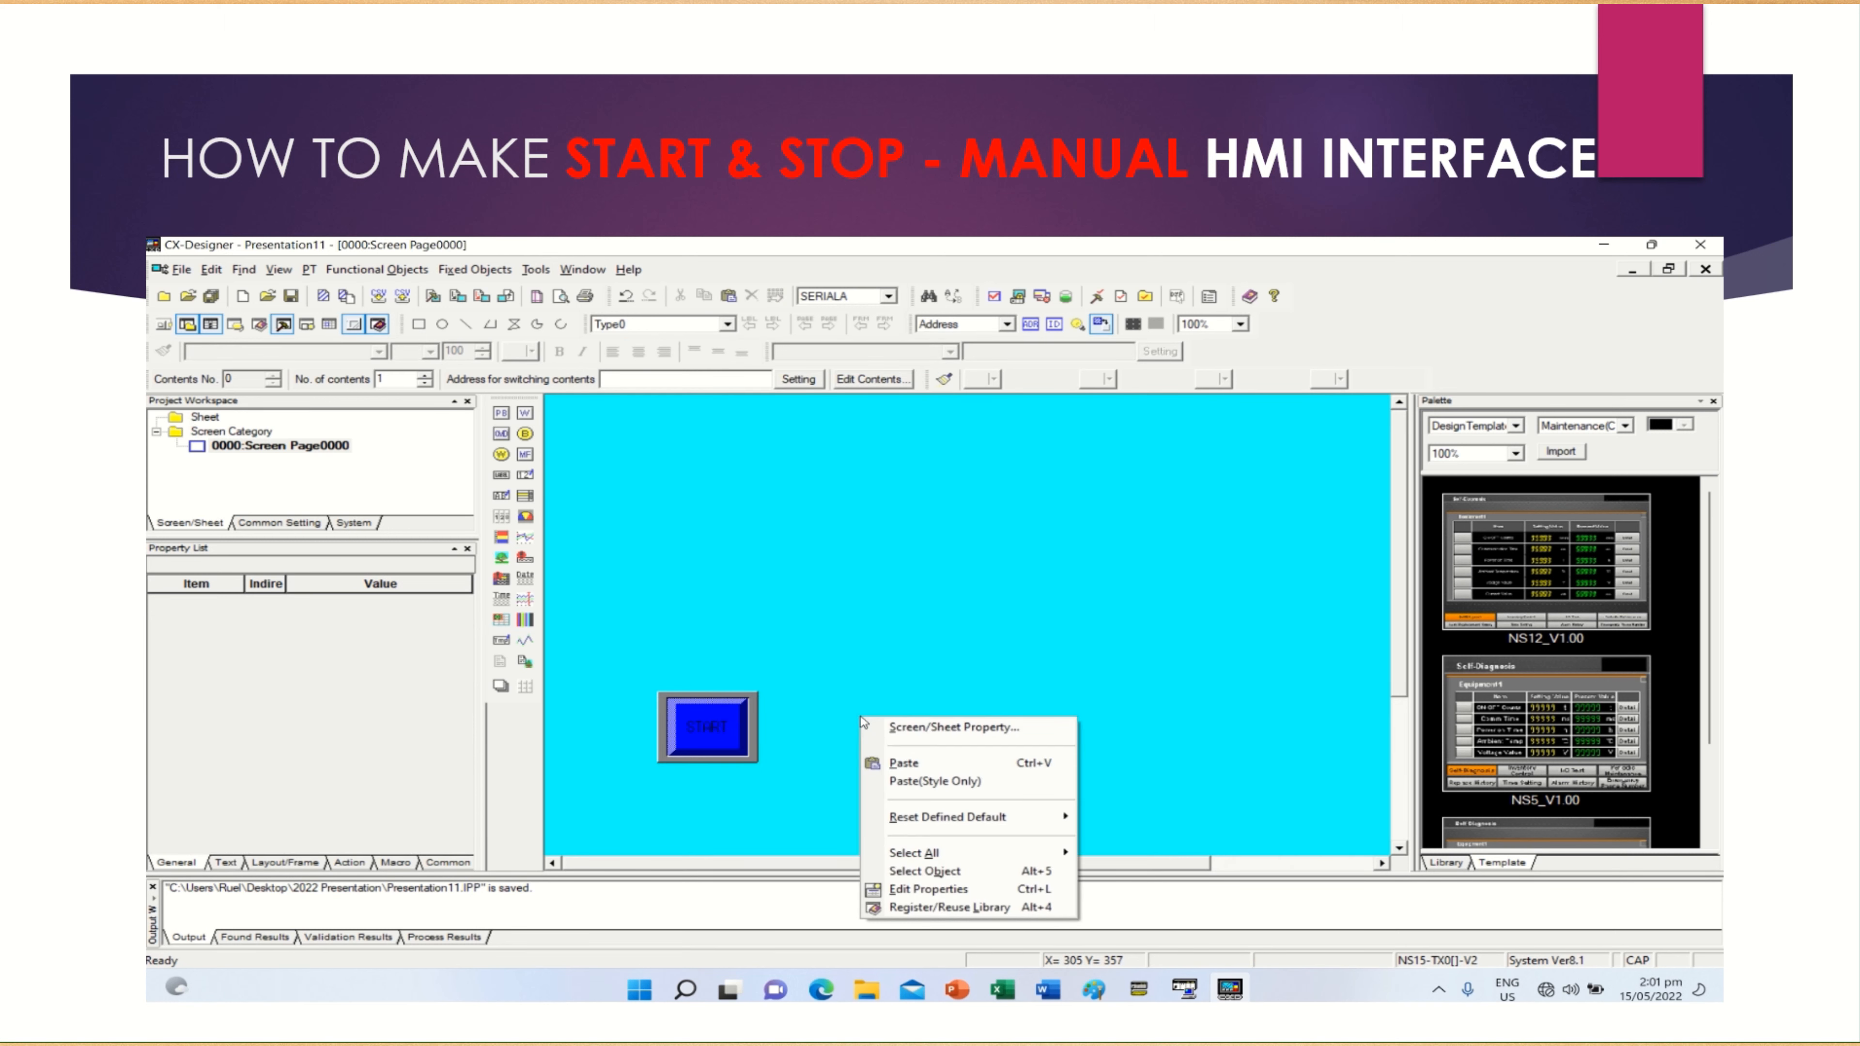
pyautogui.click(909, 762)
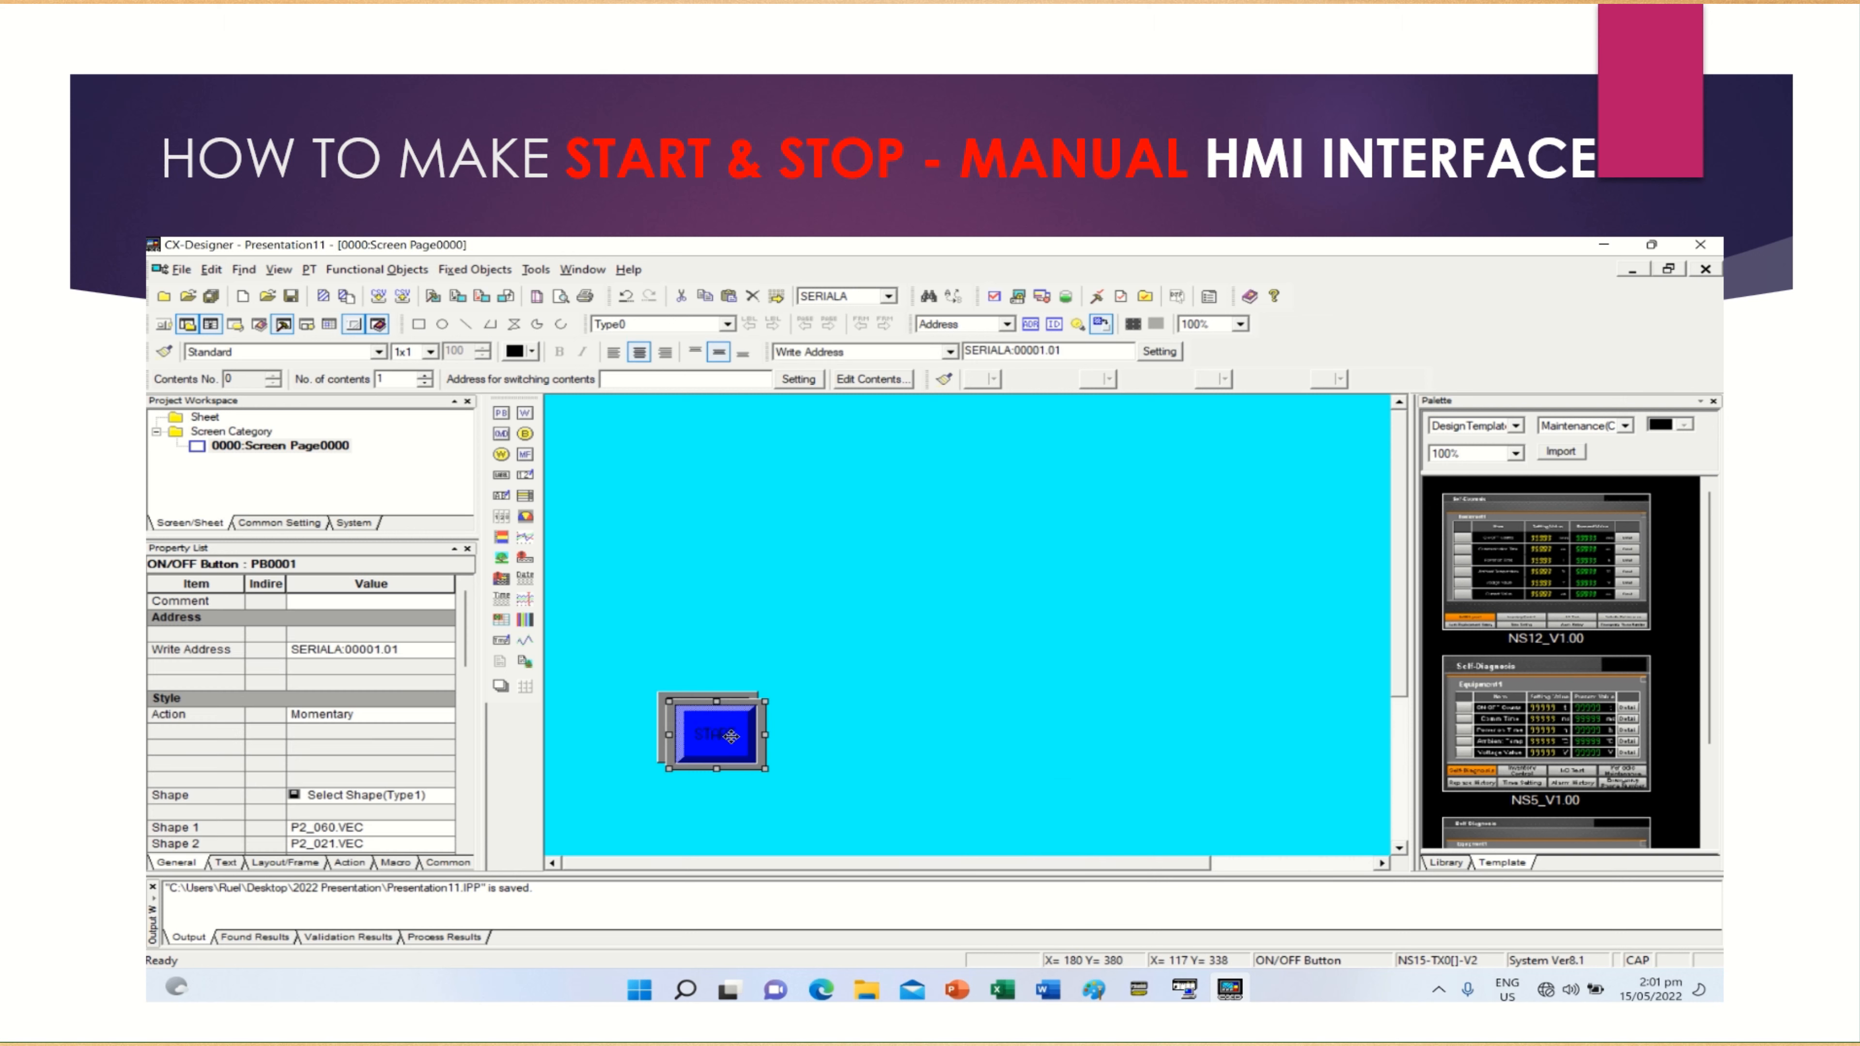
pyautogui.moveTo(733, 736); pyautogui.dragTo(840, 731)
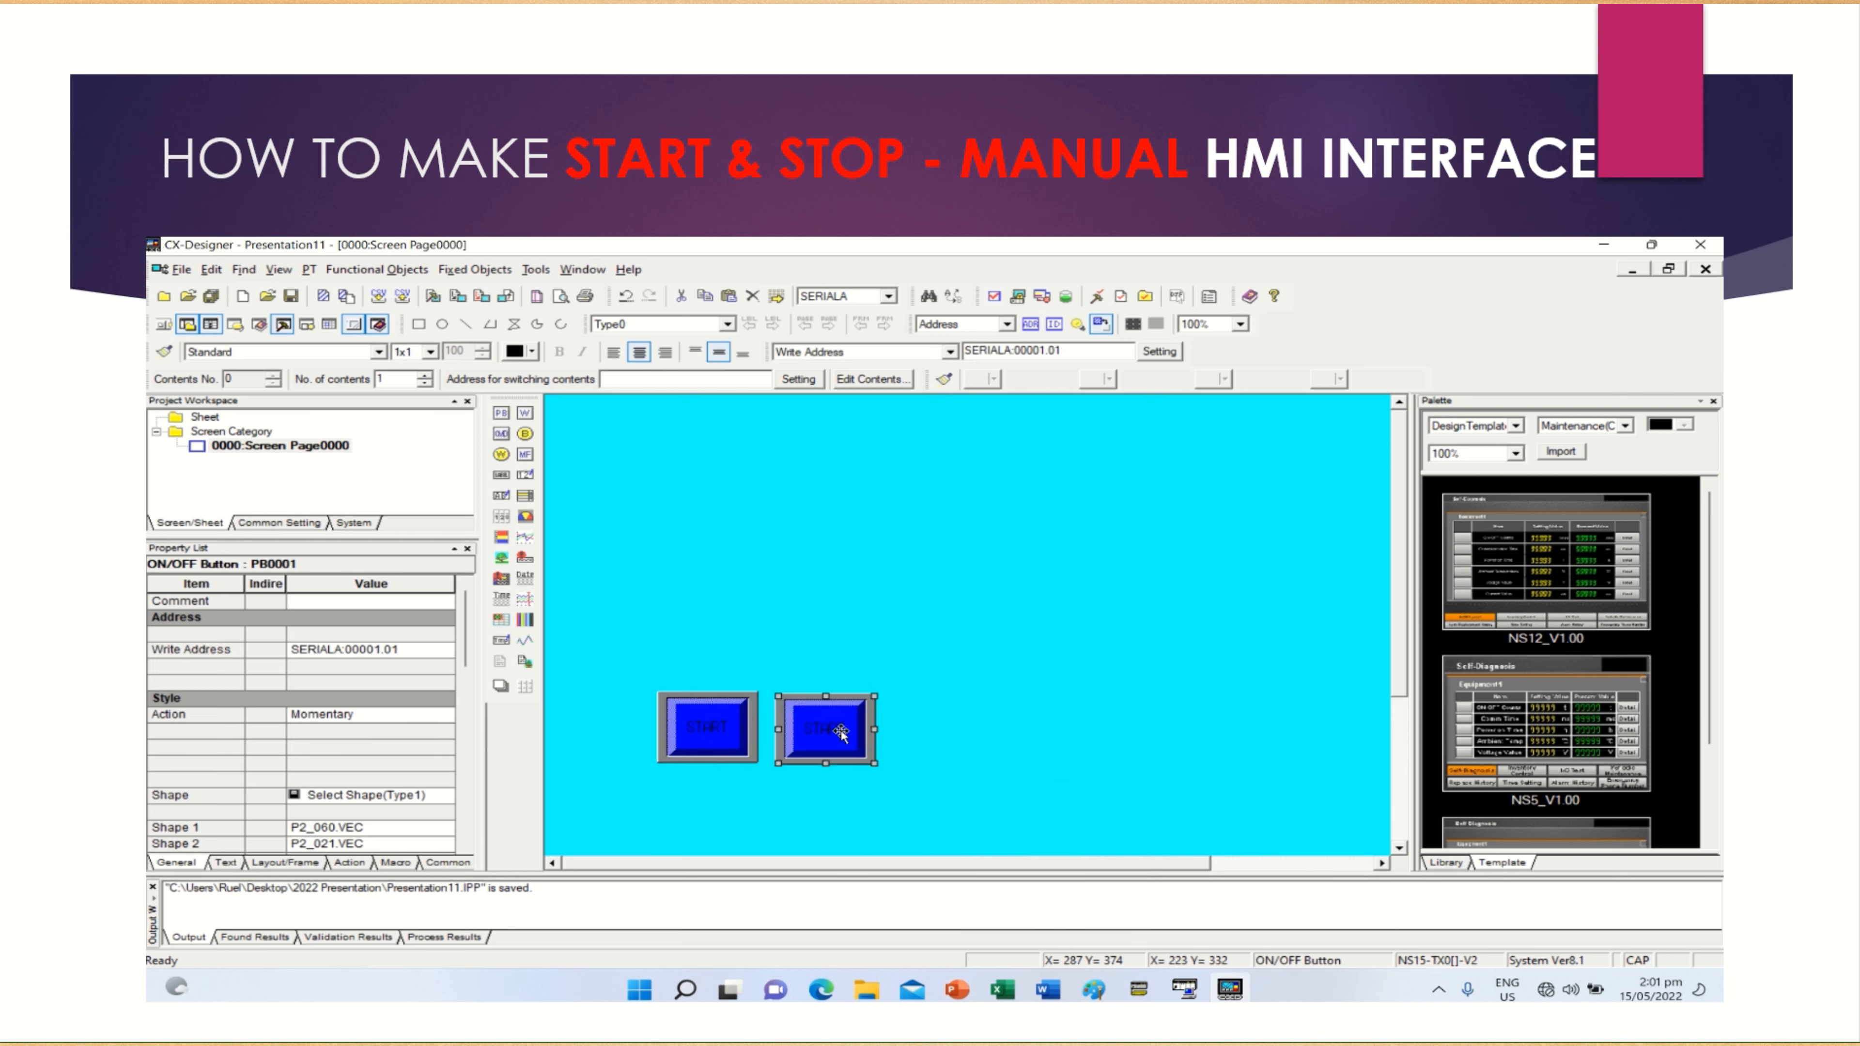
# Set the copied button's write address to word 1, bit 0, after checking the Stop PB address in the CX-Programmer ladder
pyautogui.doubleClick(841, 731)
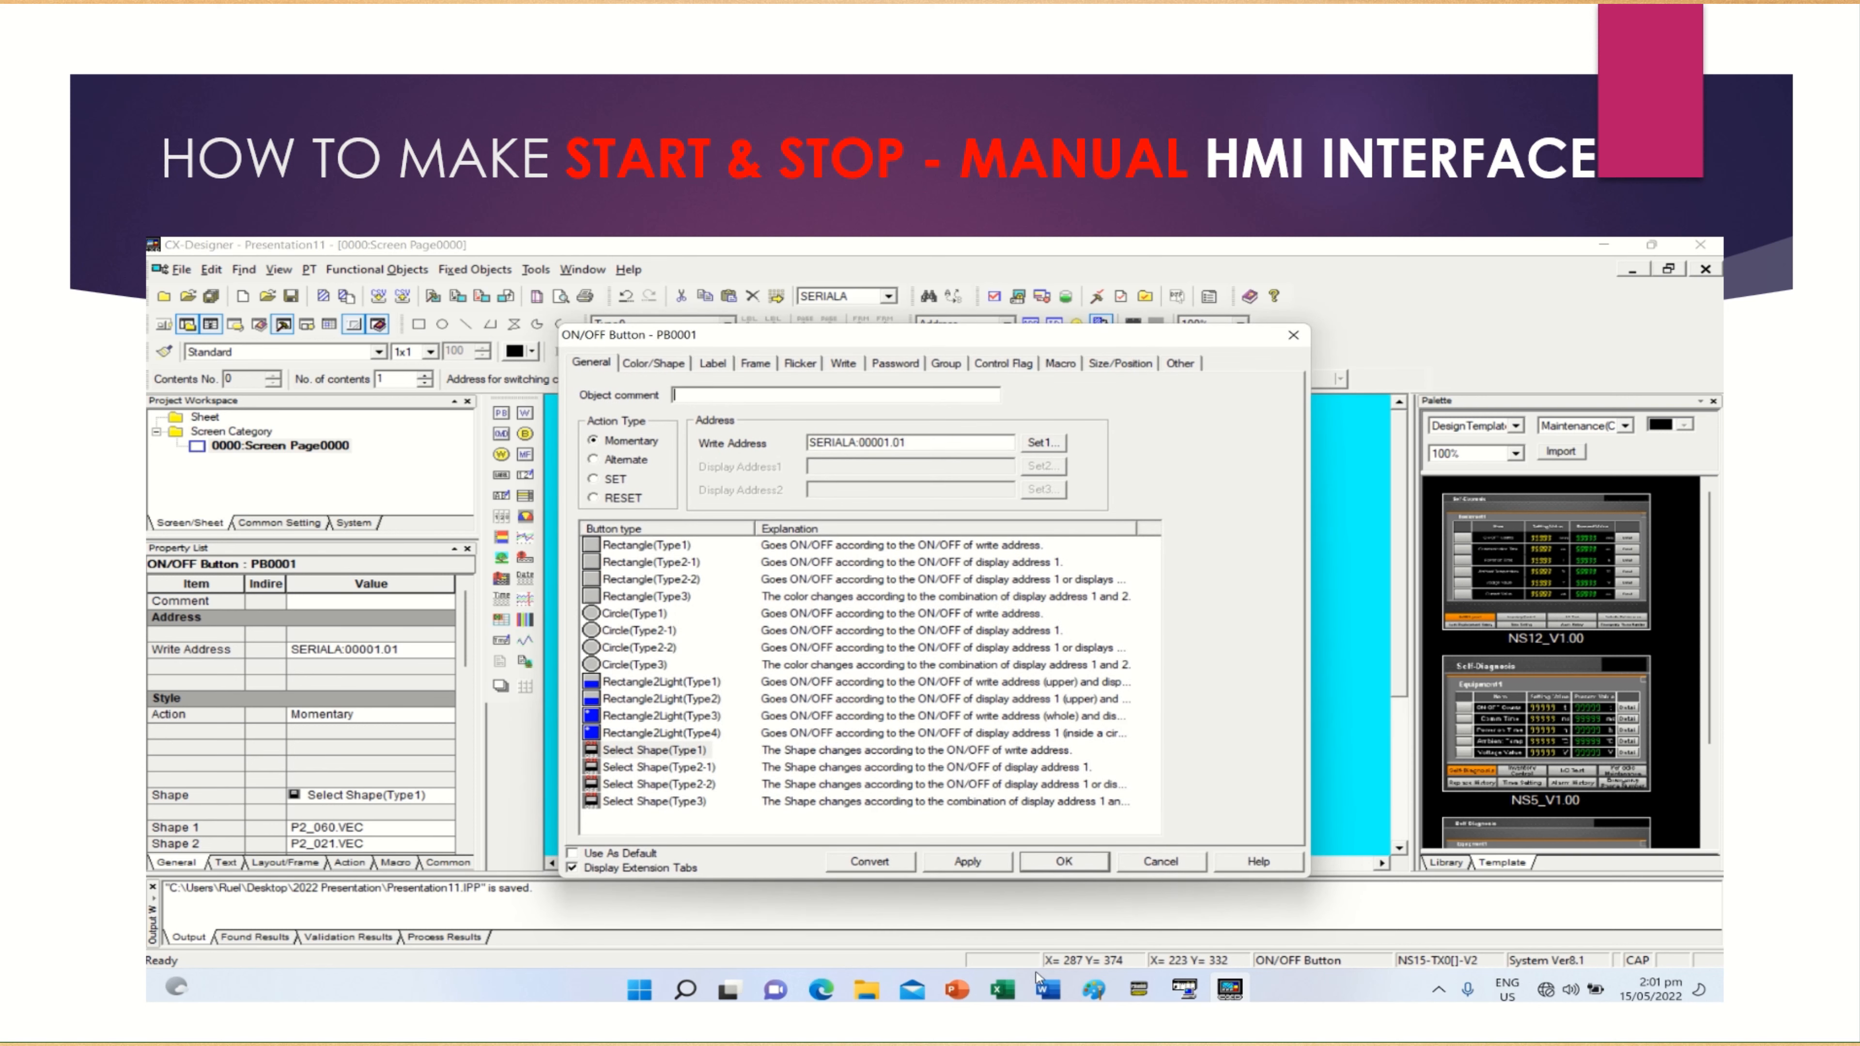
pyautogui.click(1138, 991)
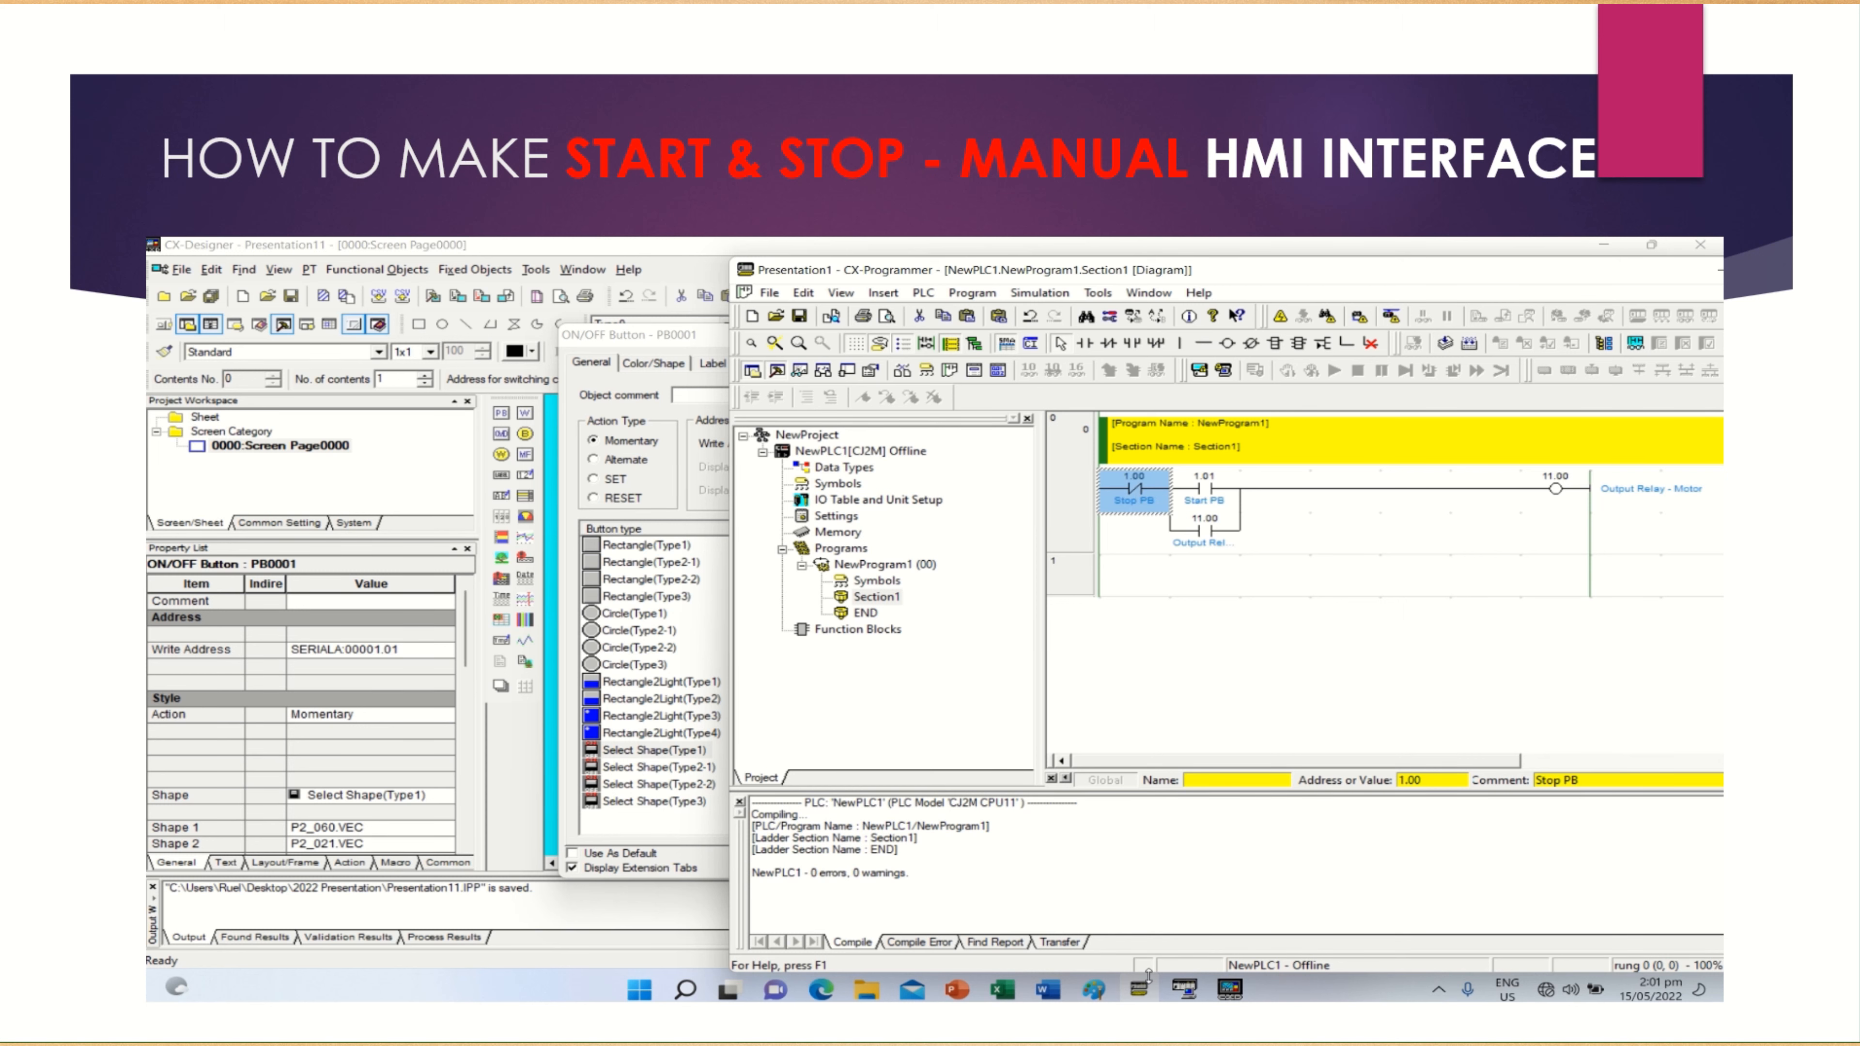
pyautogui.click(1139, 991)
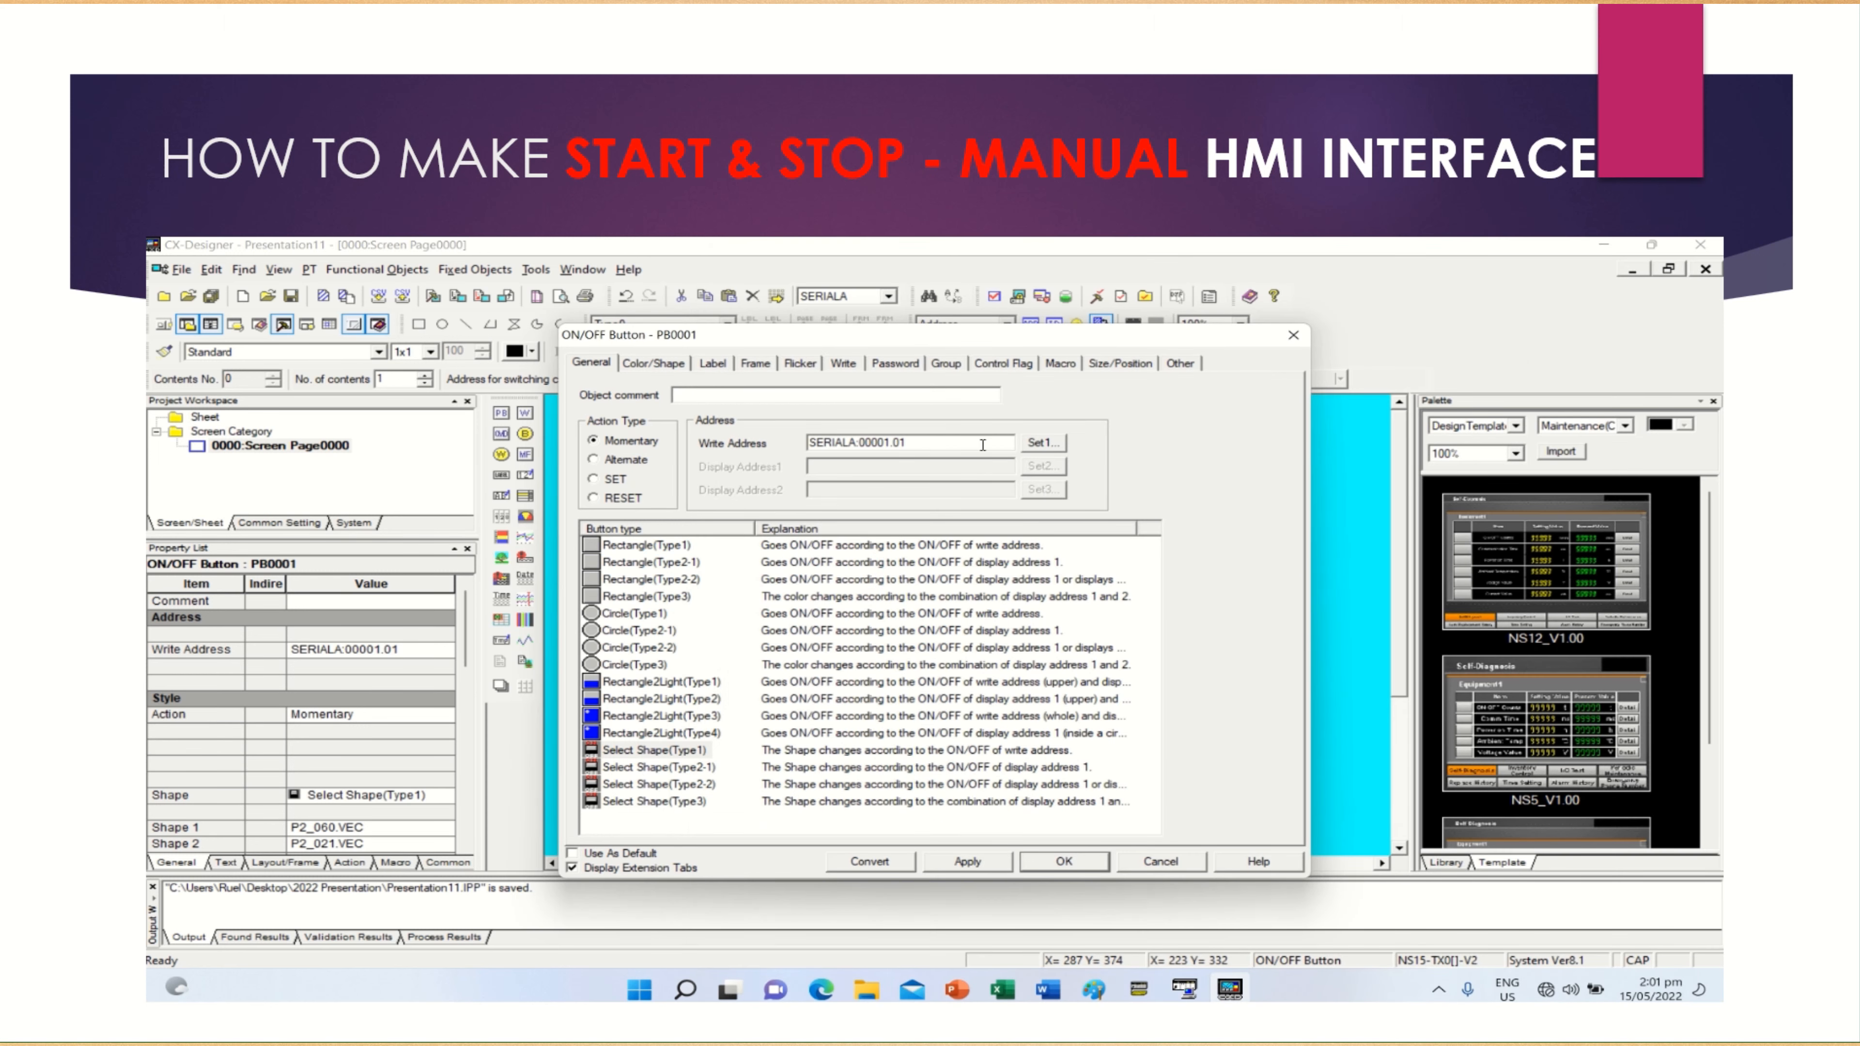
pyautogui.click(1043, 443)
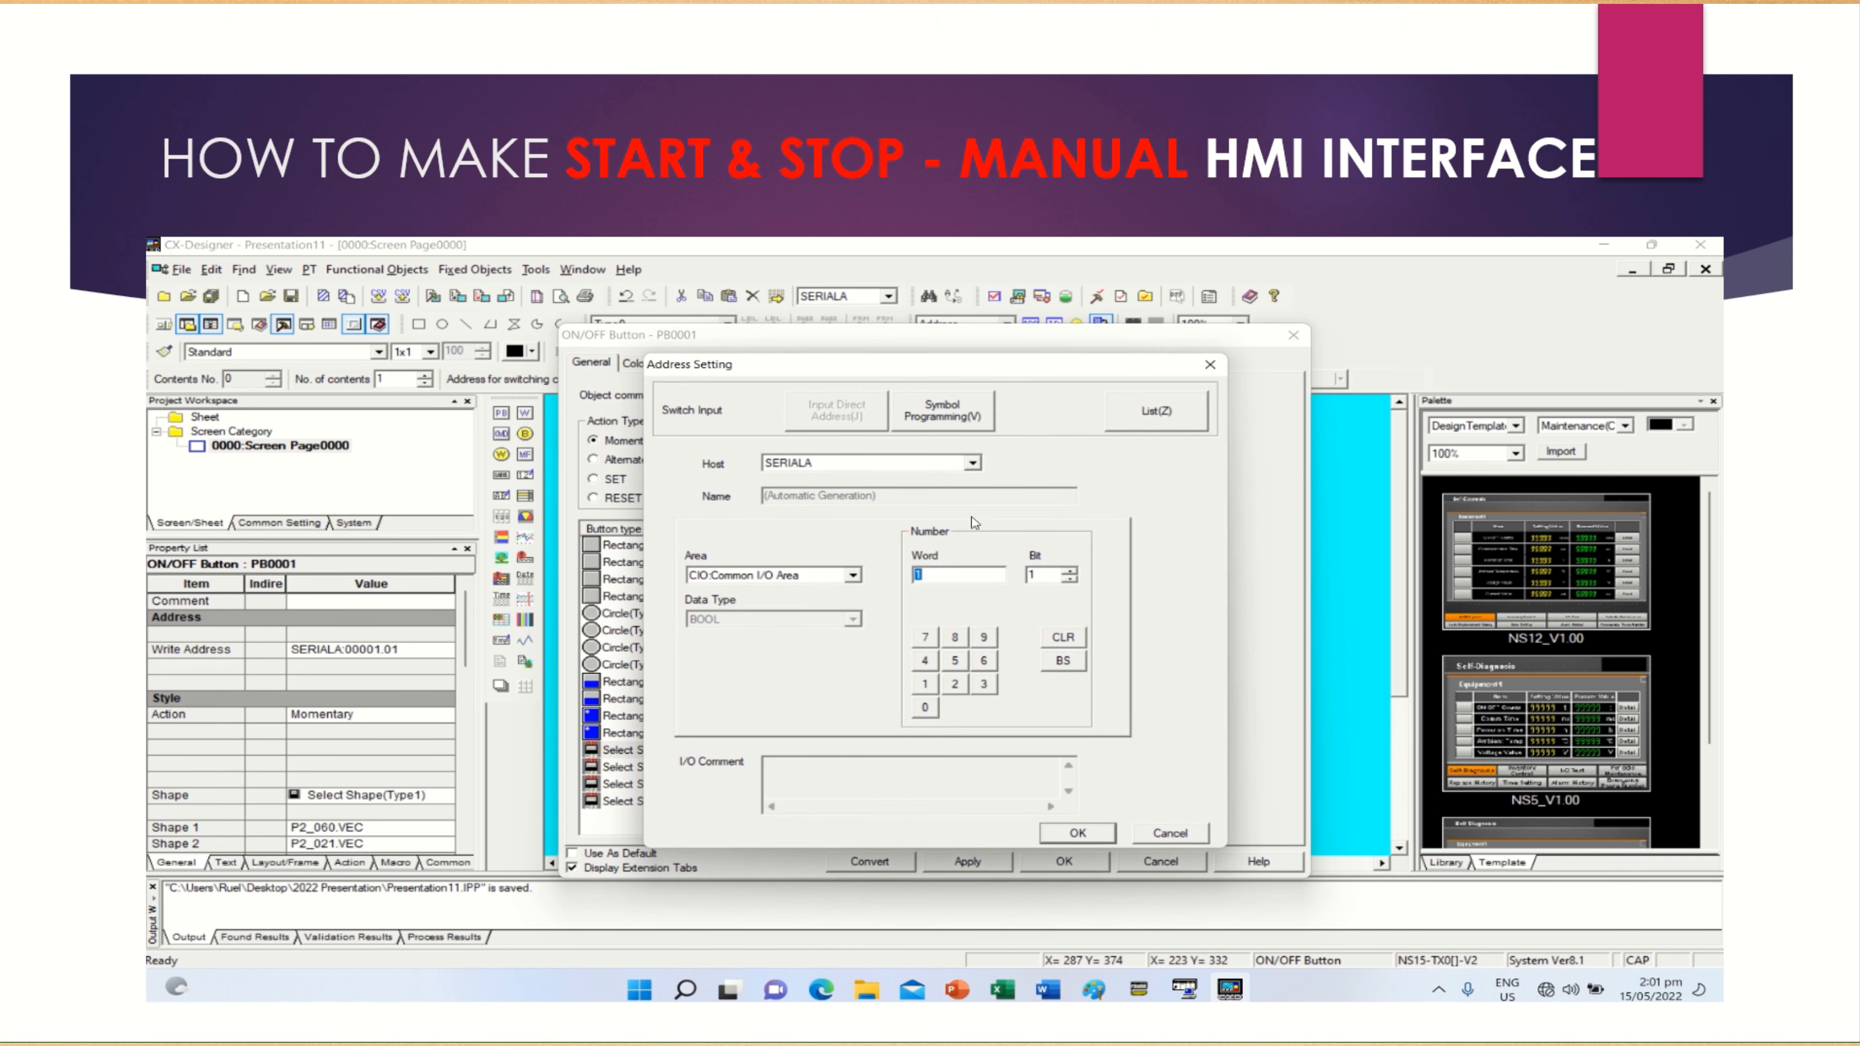
pyautogui.click(1070, 580)
pyautogui.click(1078, 833)
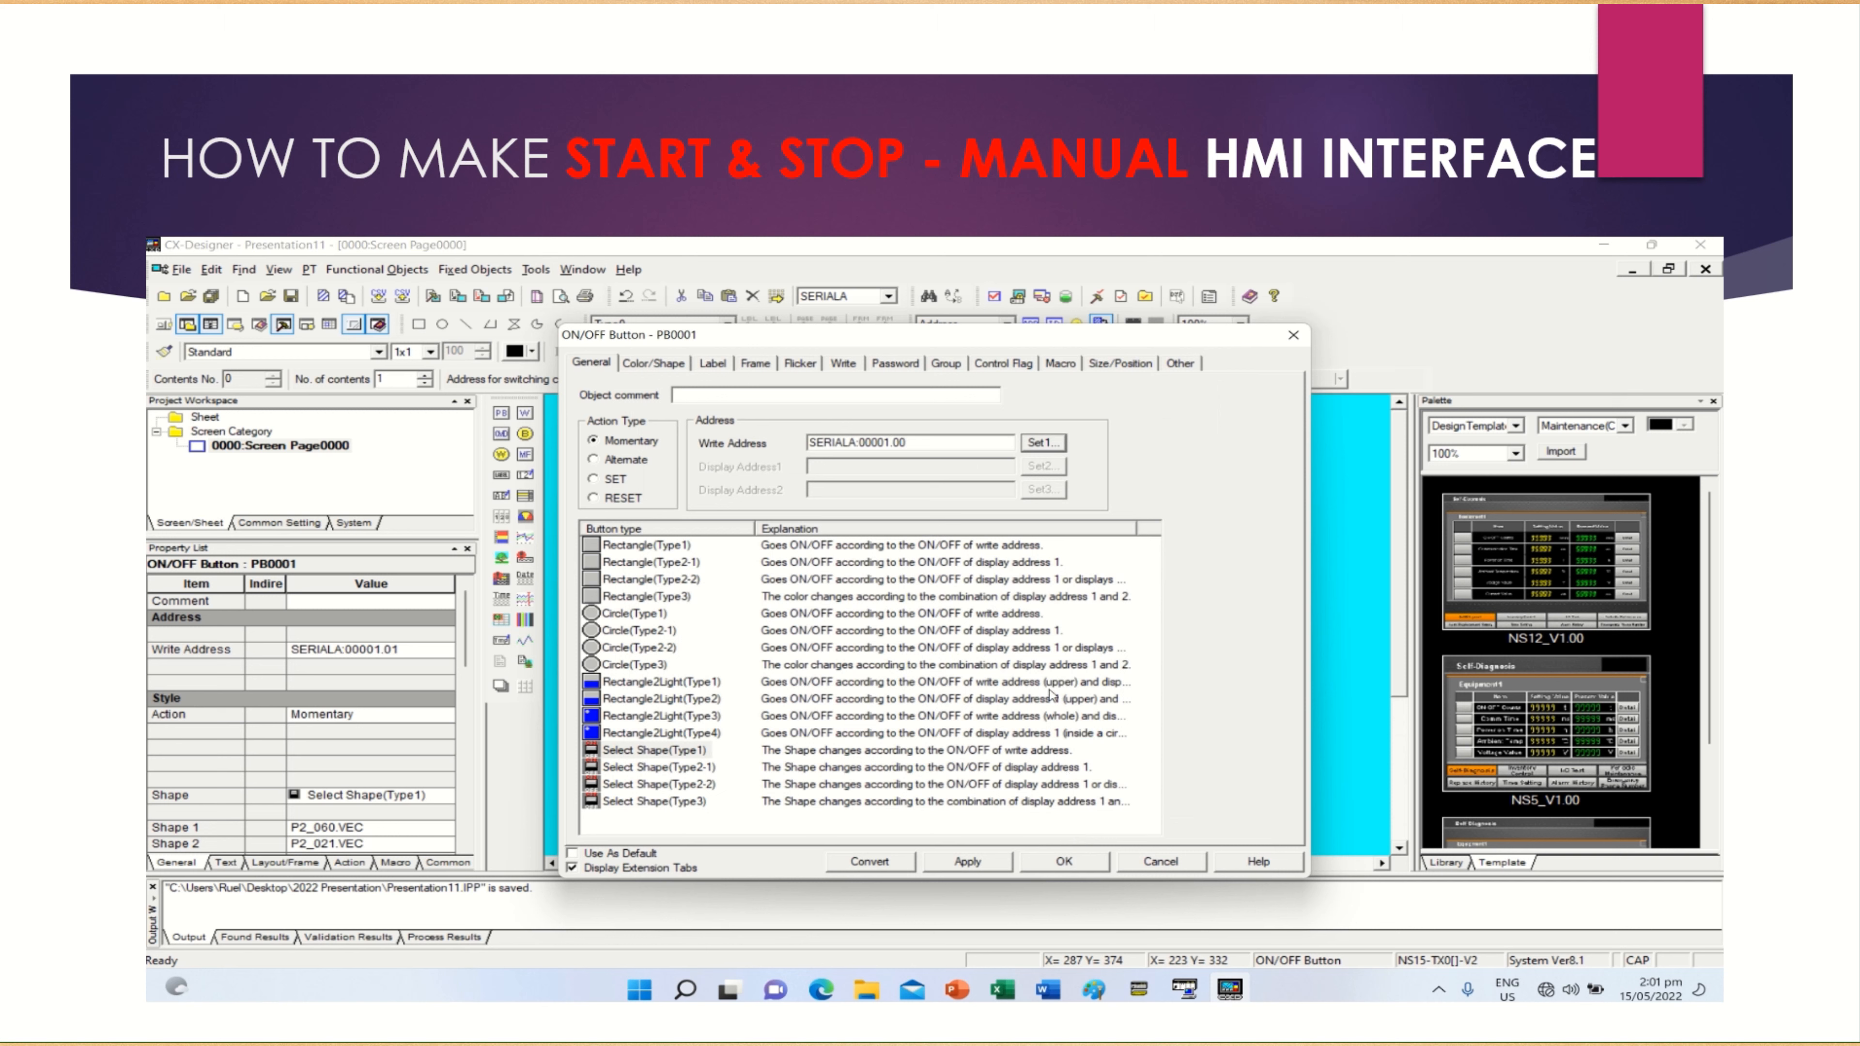
# Change the copied button's label for the OFF status to STOP
pyautogui.click(713, 364)
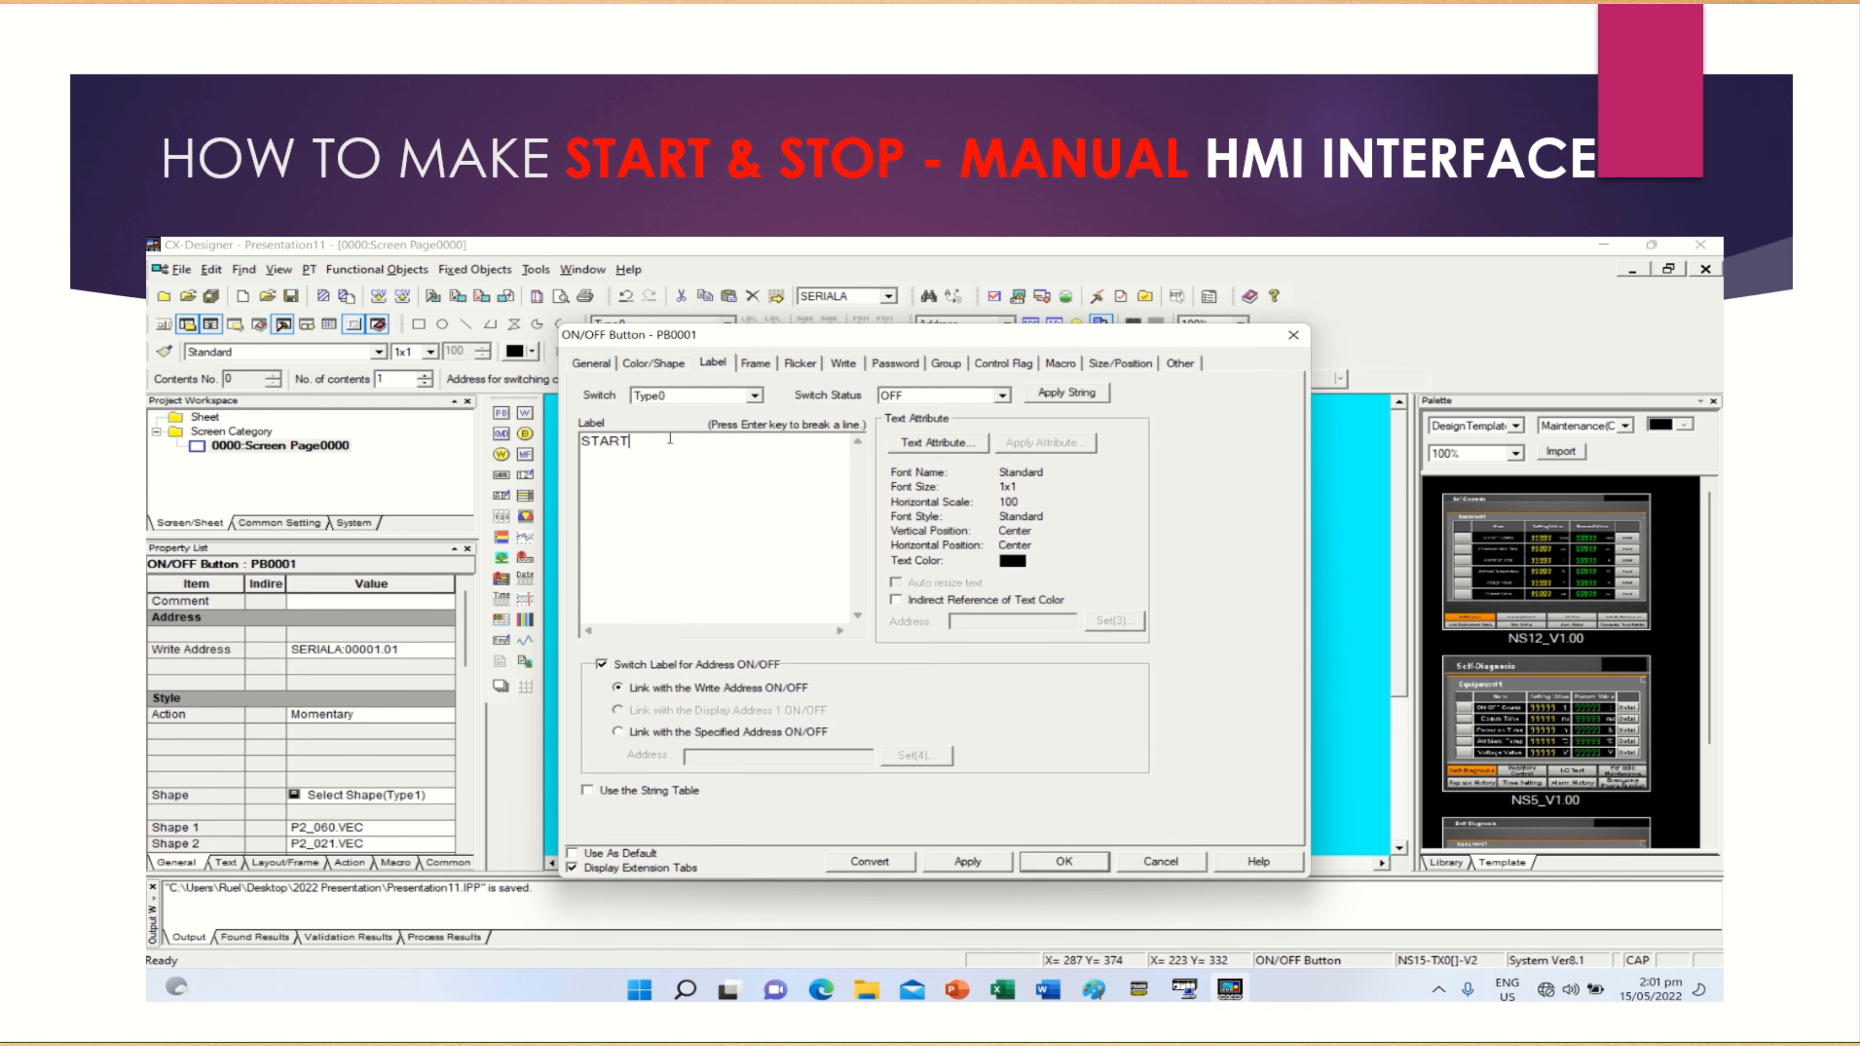
pyautogui.press('BackSpace')
pyautogui.press('BackSpace')
pyautogui.press('BackSpace')
pyautogui.write('OP')
# Change the copied button's label for the ON status to STOP and apply the button's settings
pyautogui.click(1001, 396)
pyautogui.click(982, 424)
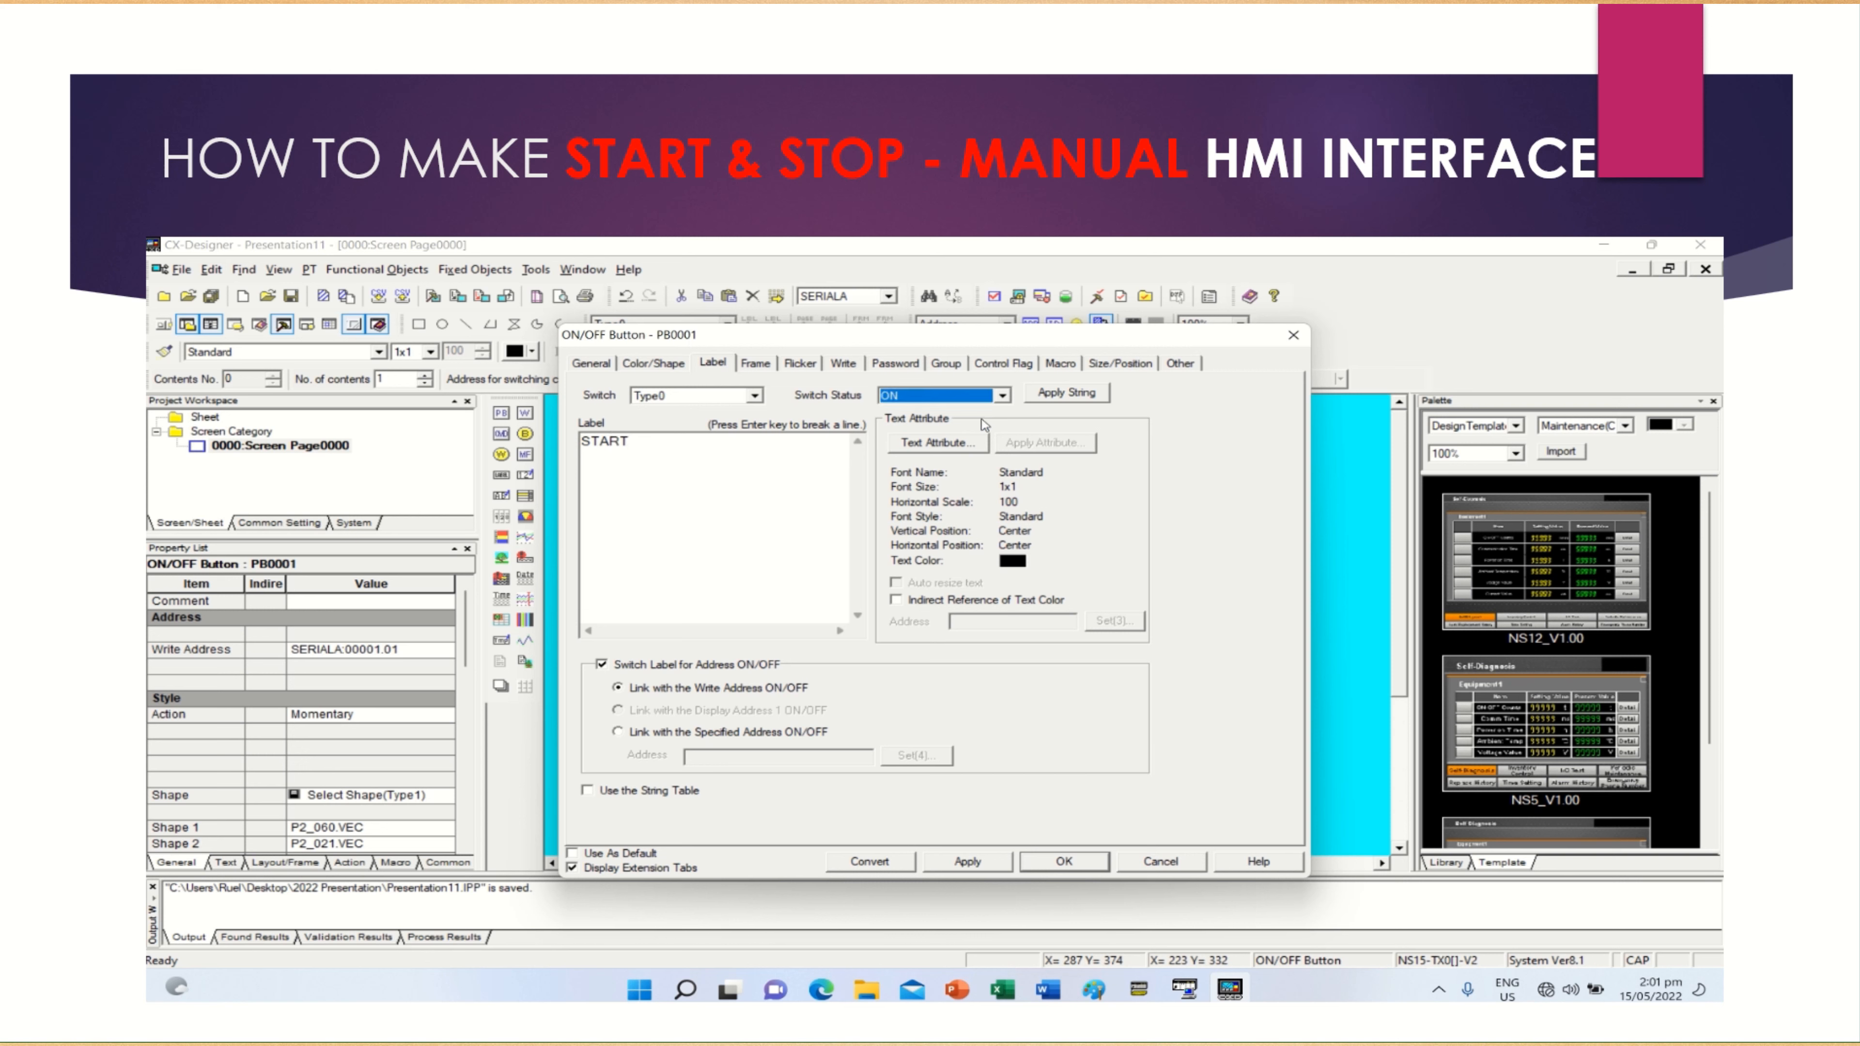
pyautogui.click(791, 447)
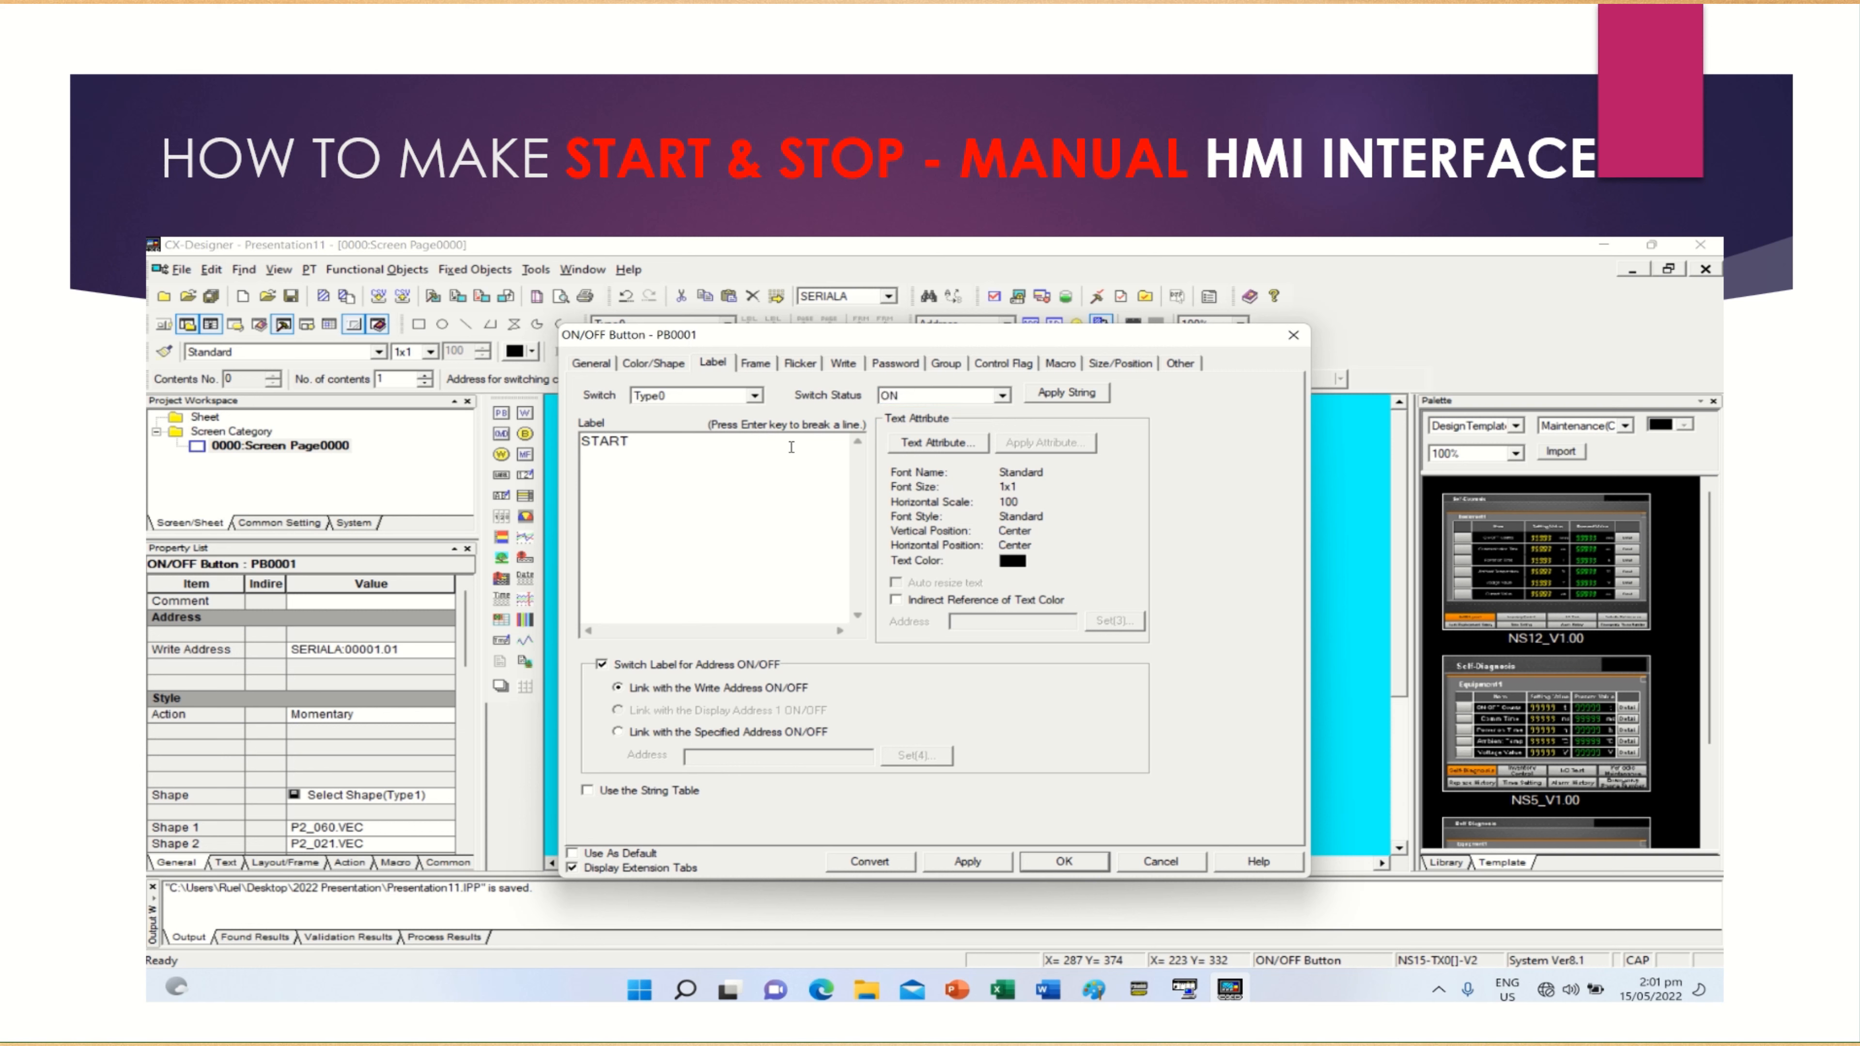
pyautogui.press('BackSpace')
pyautogui.press('BackSpace')
pyautogui.press('BackSpace')
pyautogui.write('OP')
pyautogui.click(950, 862)
pyautogui.click(643, 364)
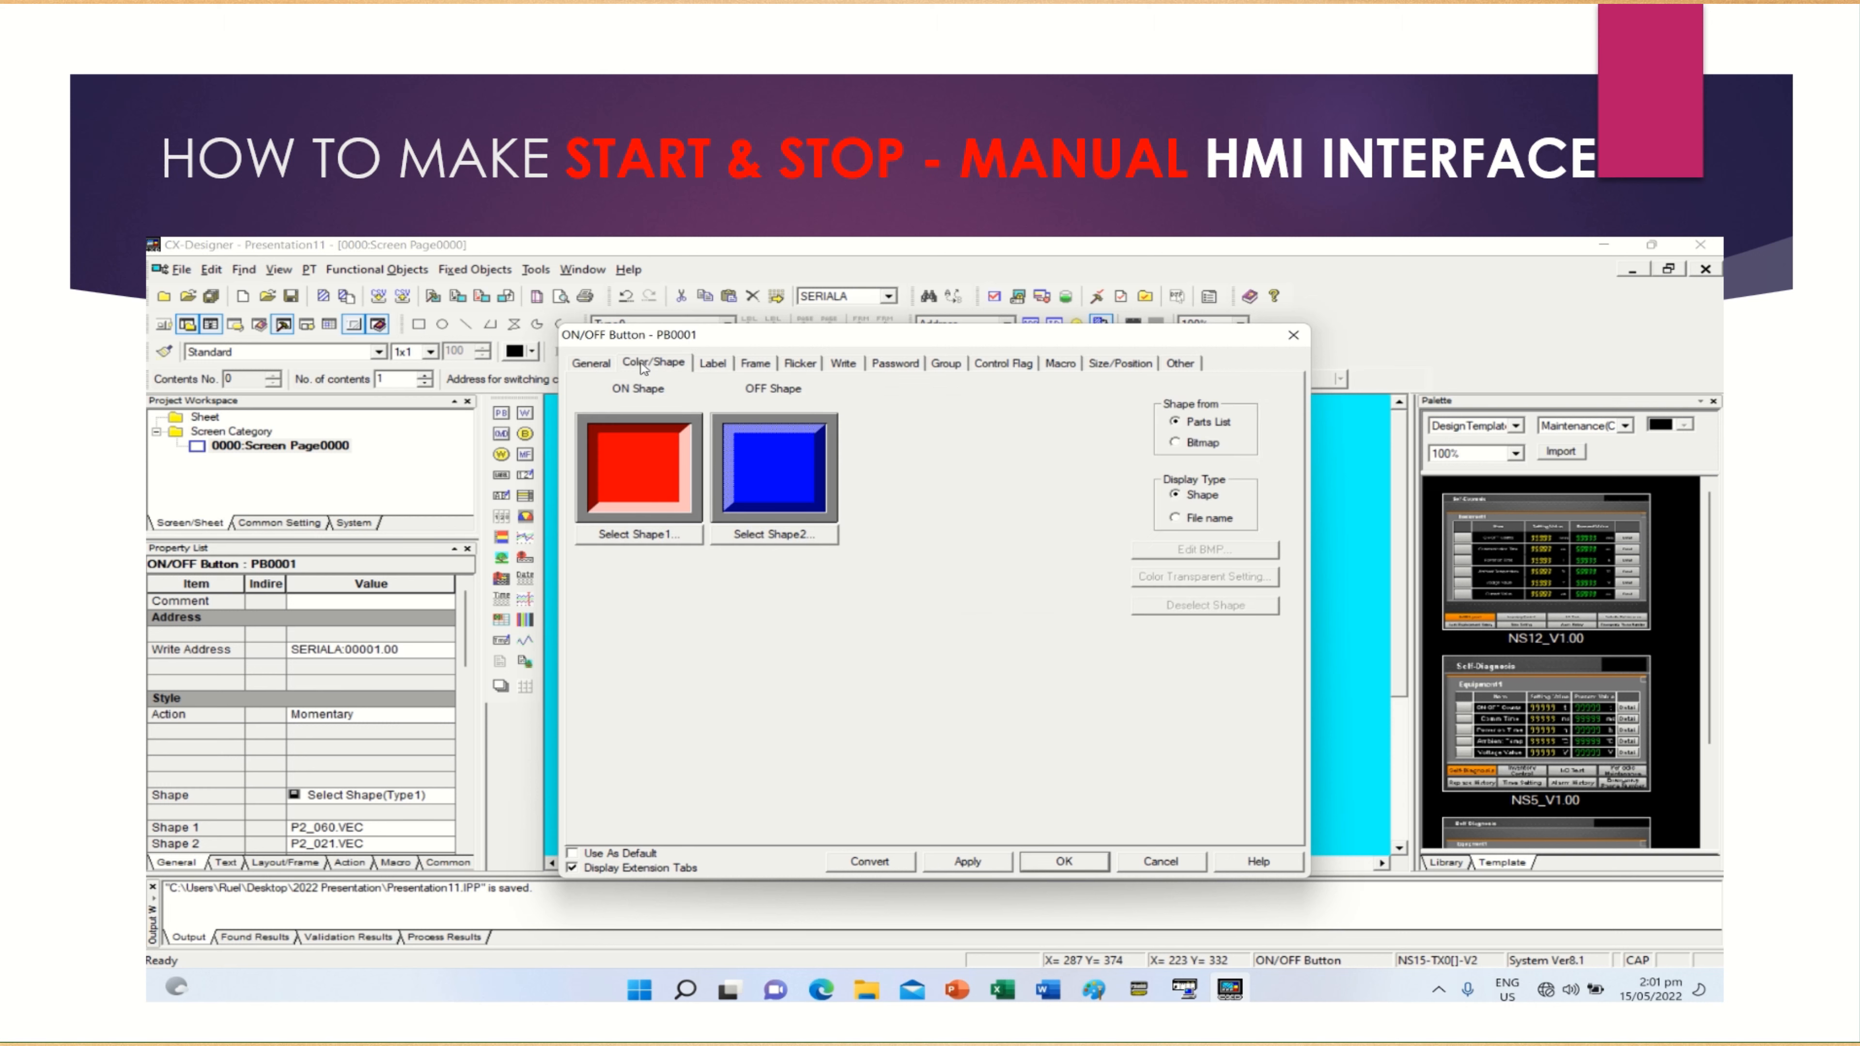
pyautogui.click(948, 865)
pyautogui.click(1048, 868)
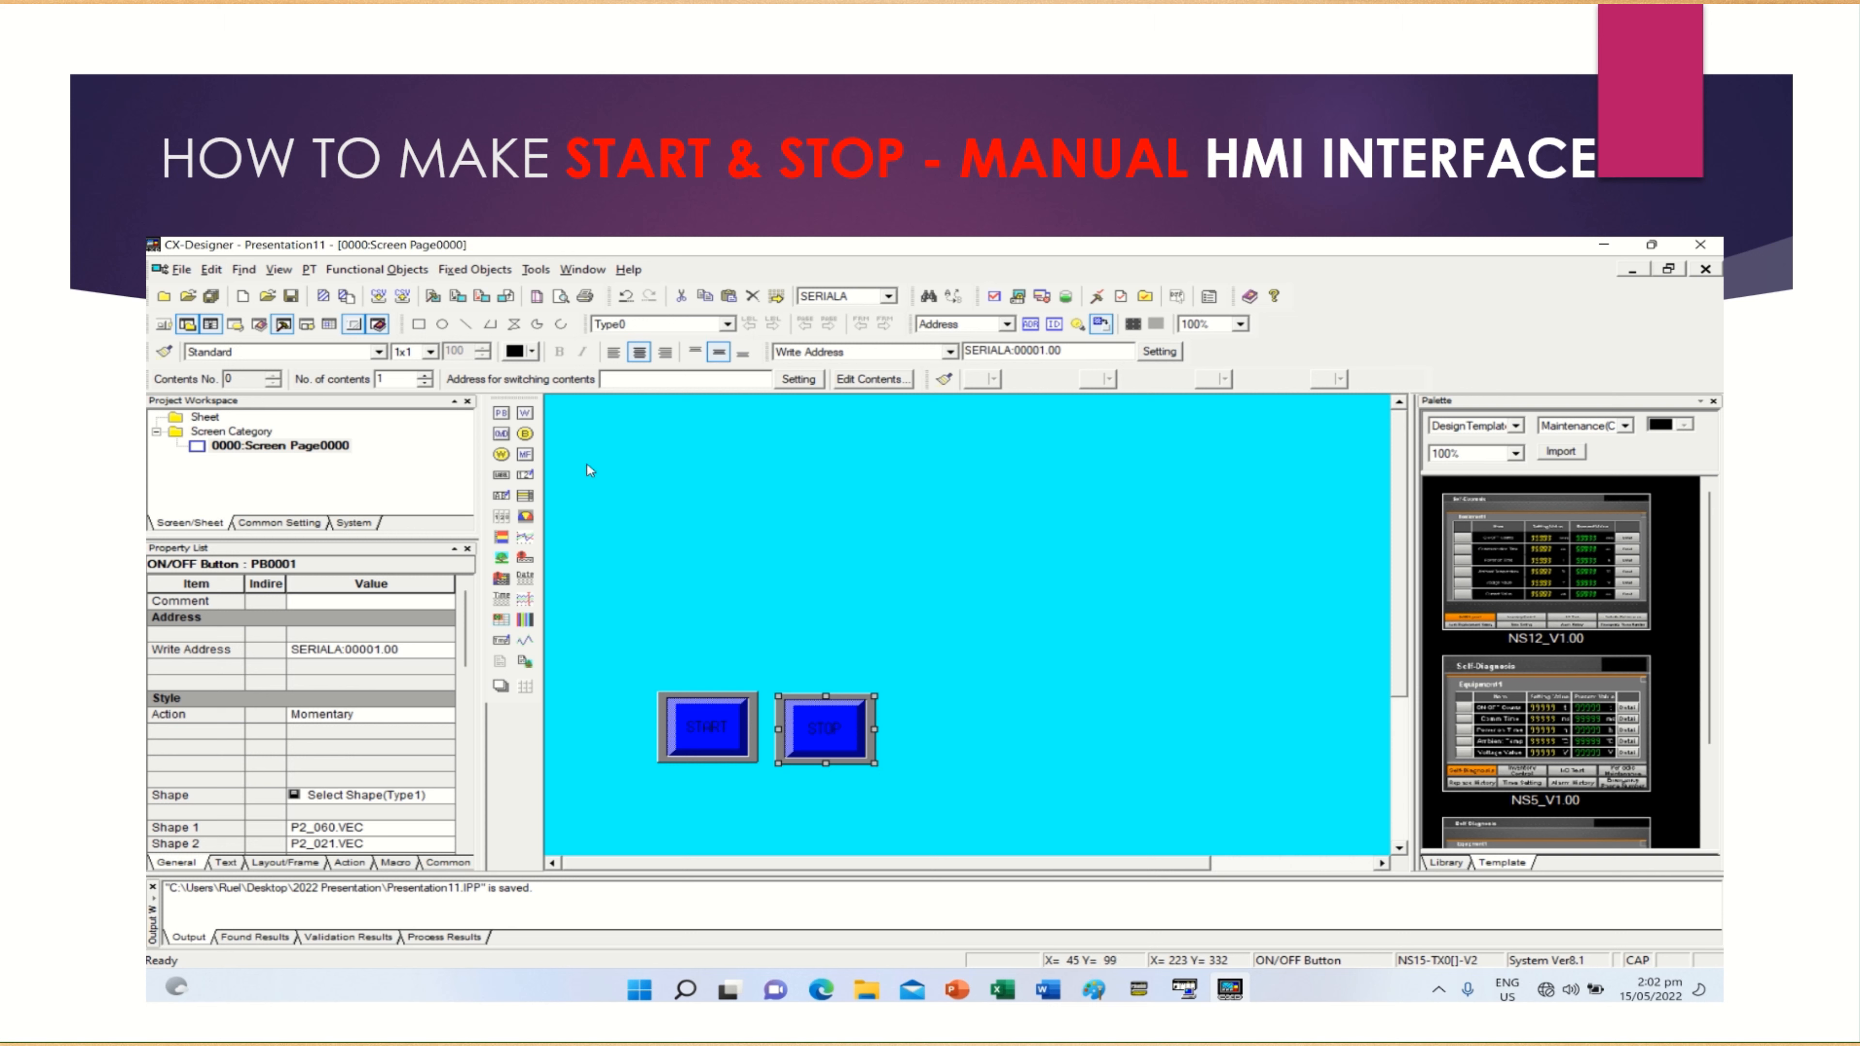
# Draw a bit lamp above the START and STOP buttons and choose Double-line Circle as its lamp type
pyautogui.click(524, 434)
pyautogui.moveTo(688, 575)
pyautogui.mouseDown()
pyautogui.moveTo(726, 628)
pyautogui.moveTo(852, 633)
pyautogui.mouseUp()
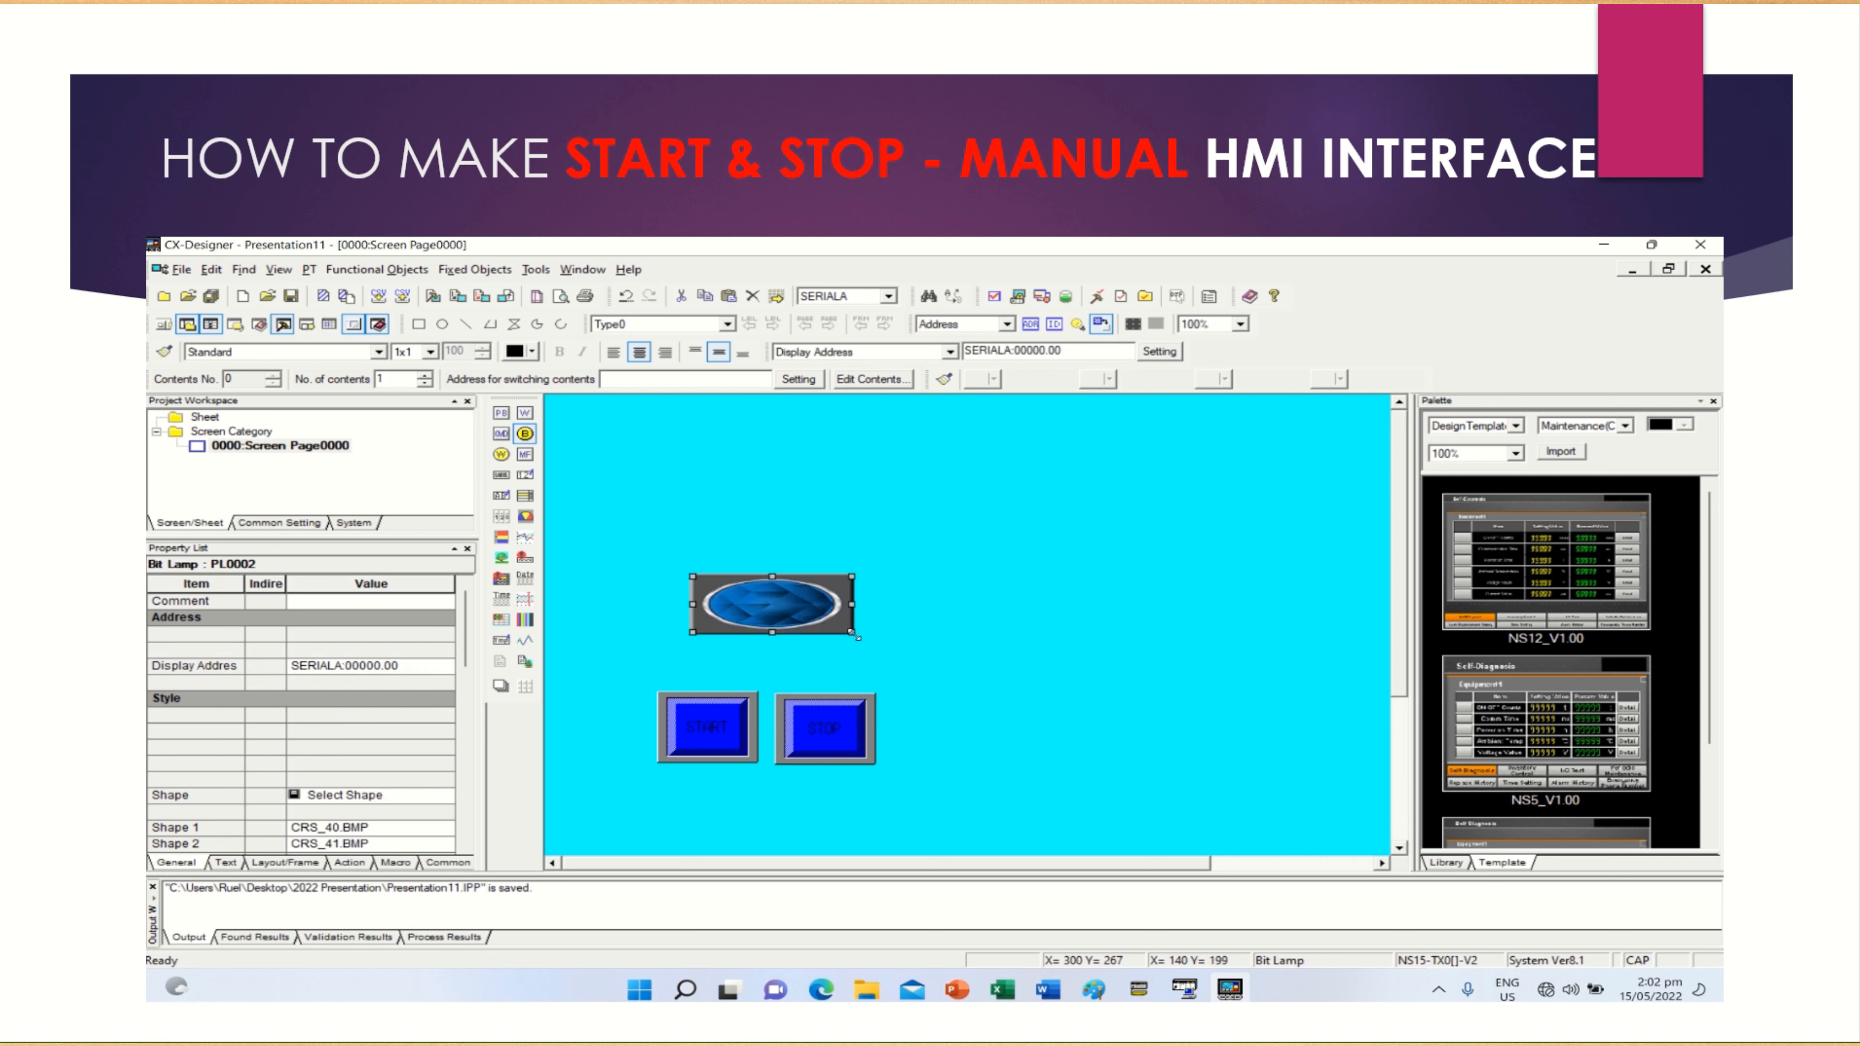
pyautogui.doubleClick(795, 608)
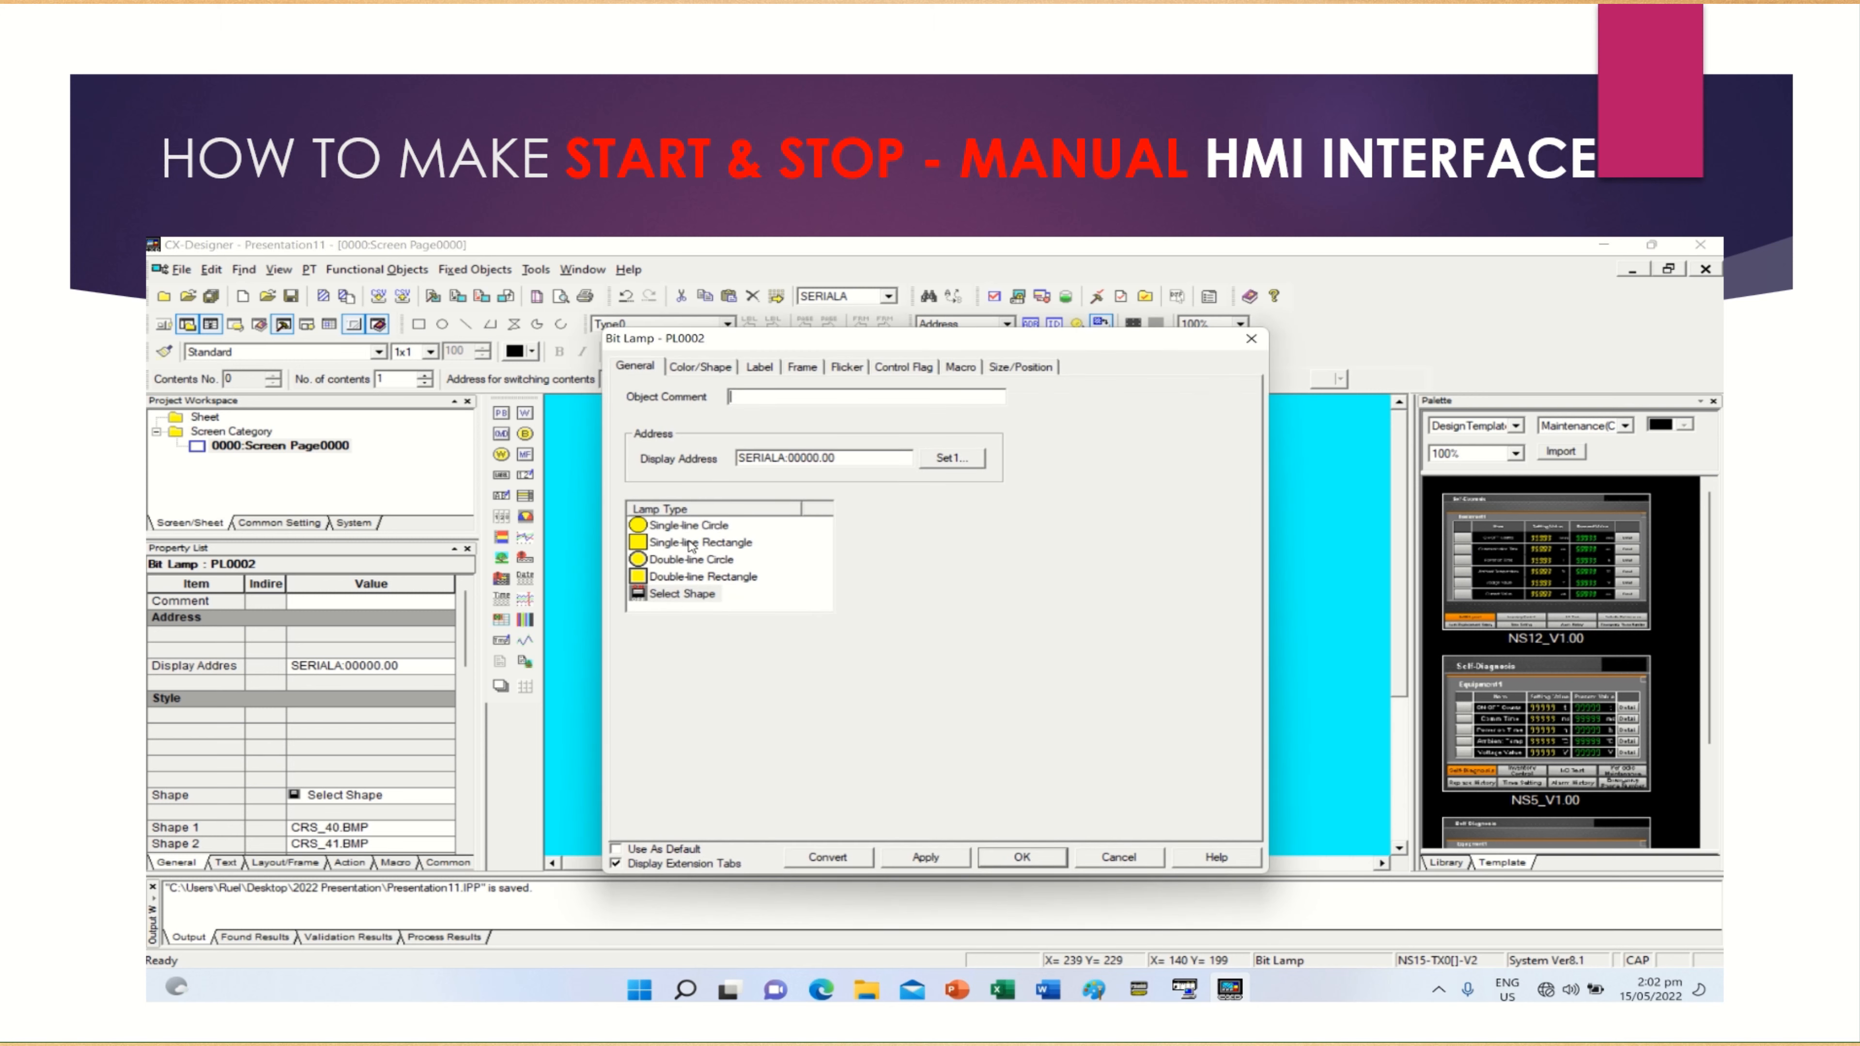
pyautogui.click(676, 527)
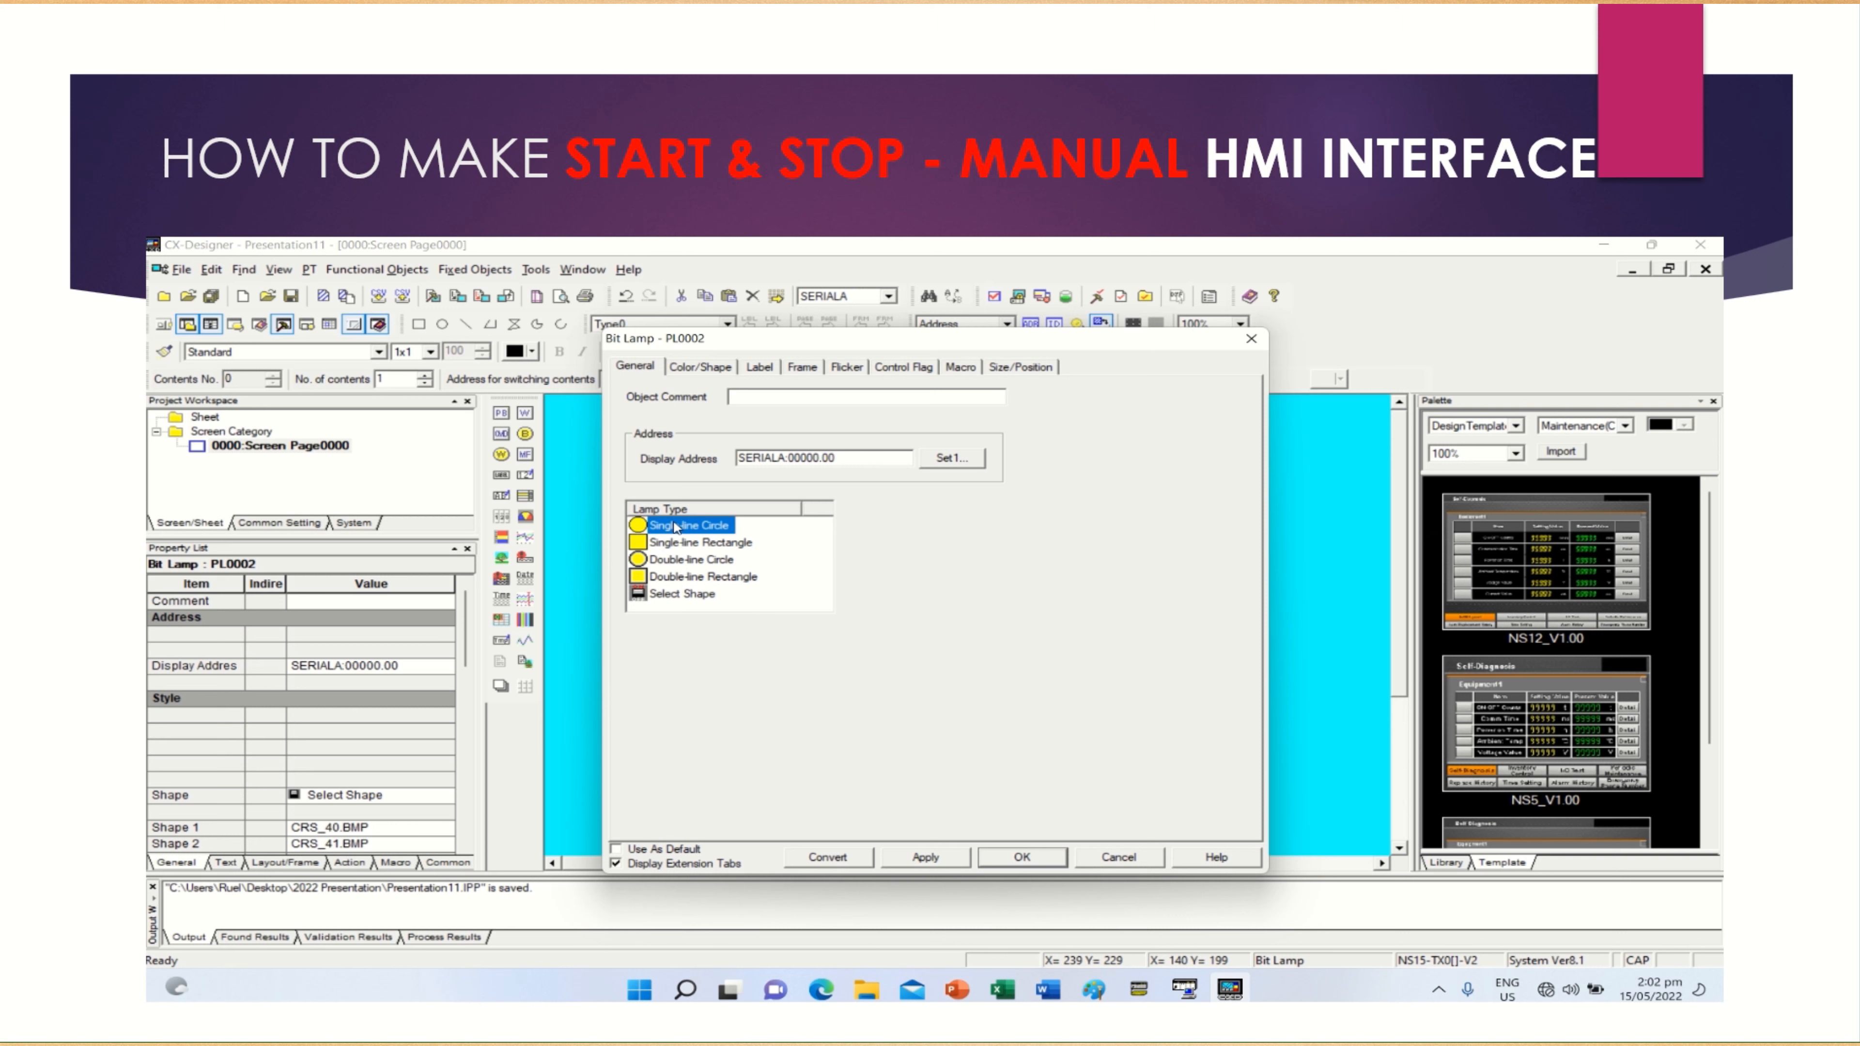
pyautogui.click(680, 543)
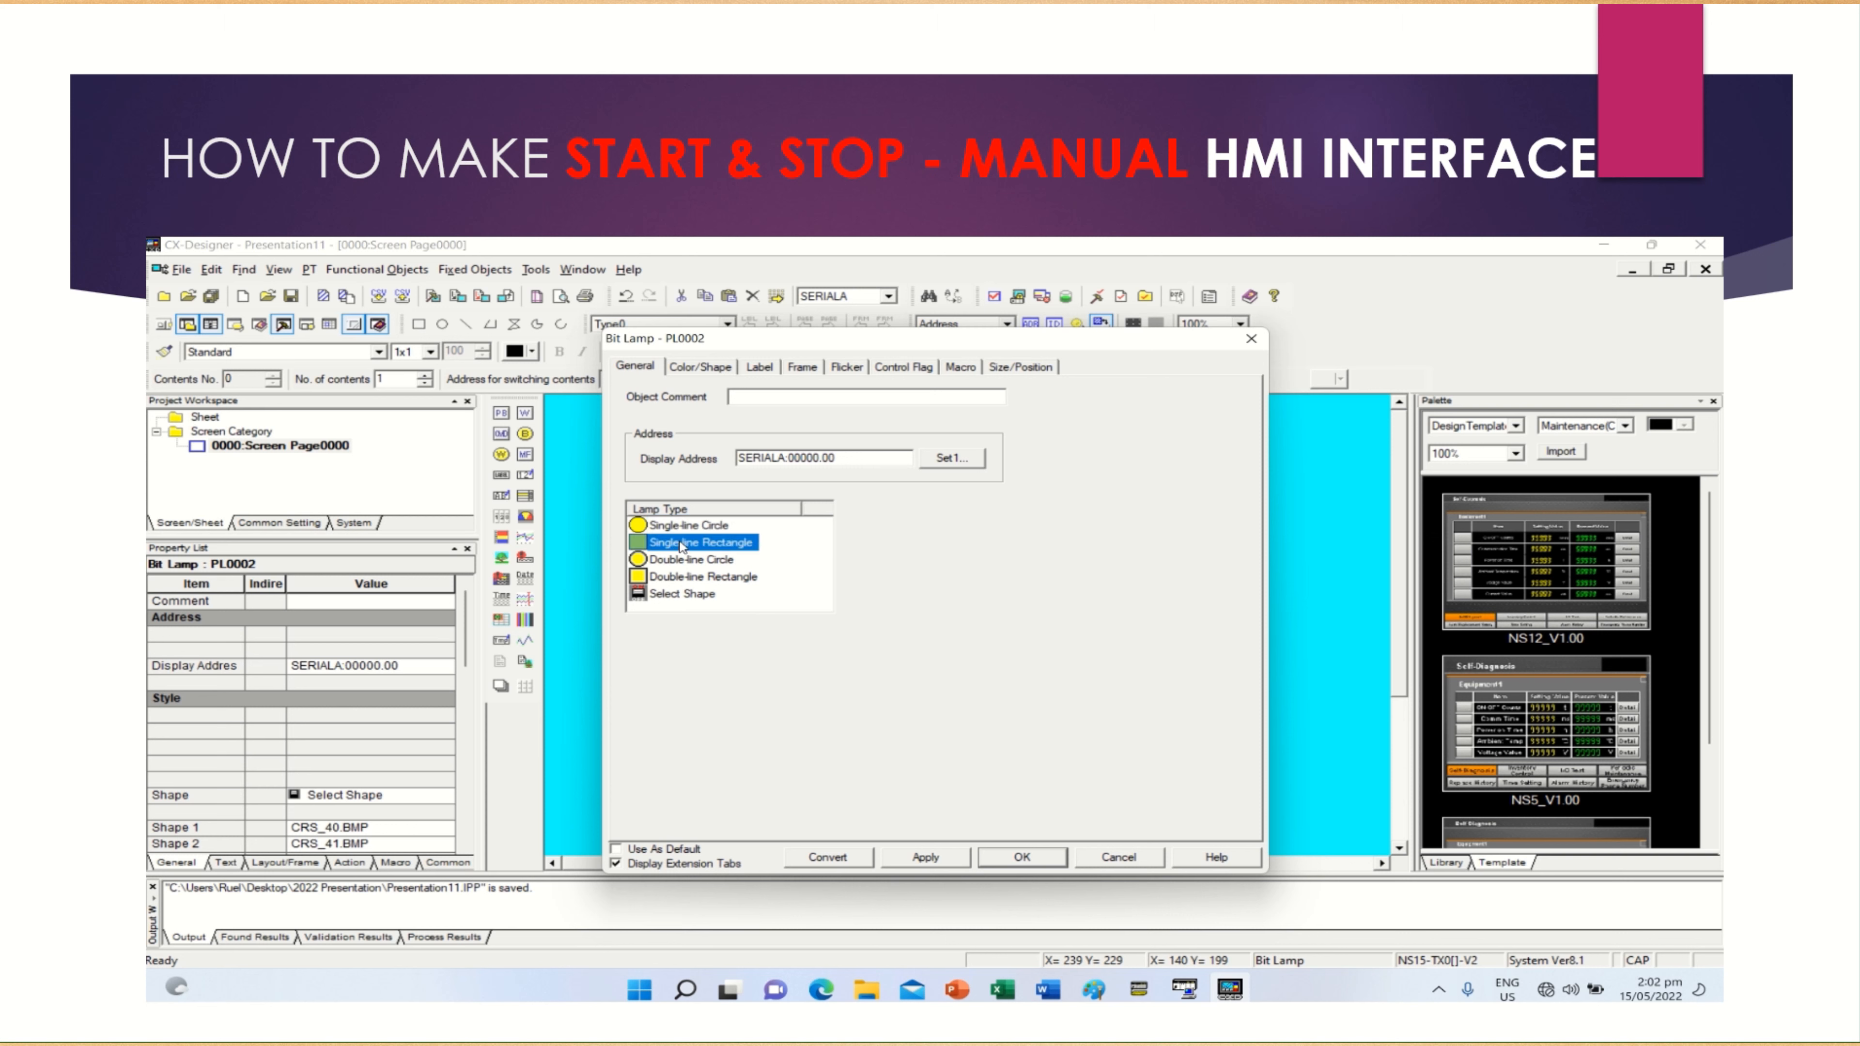
pyautogui.click(687, 562)
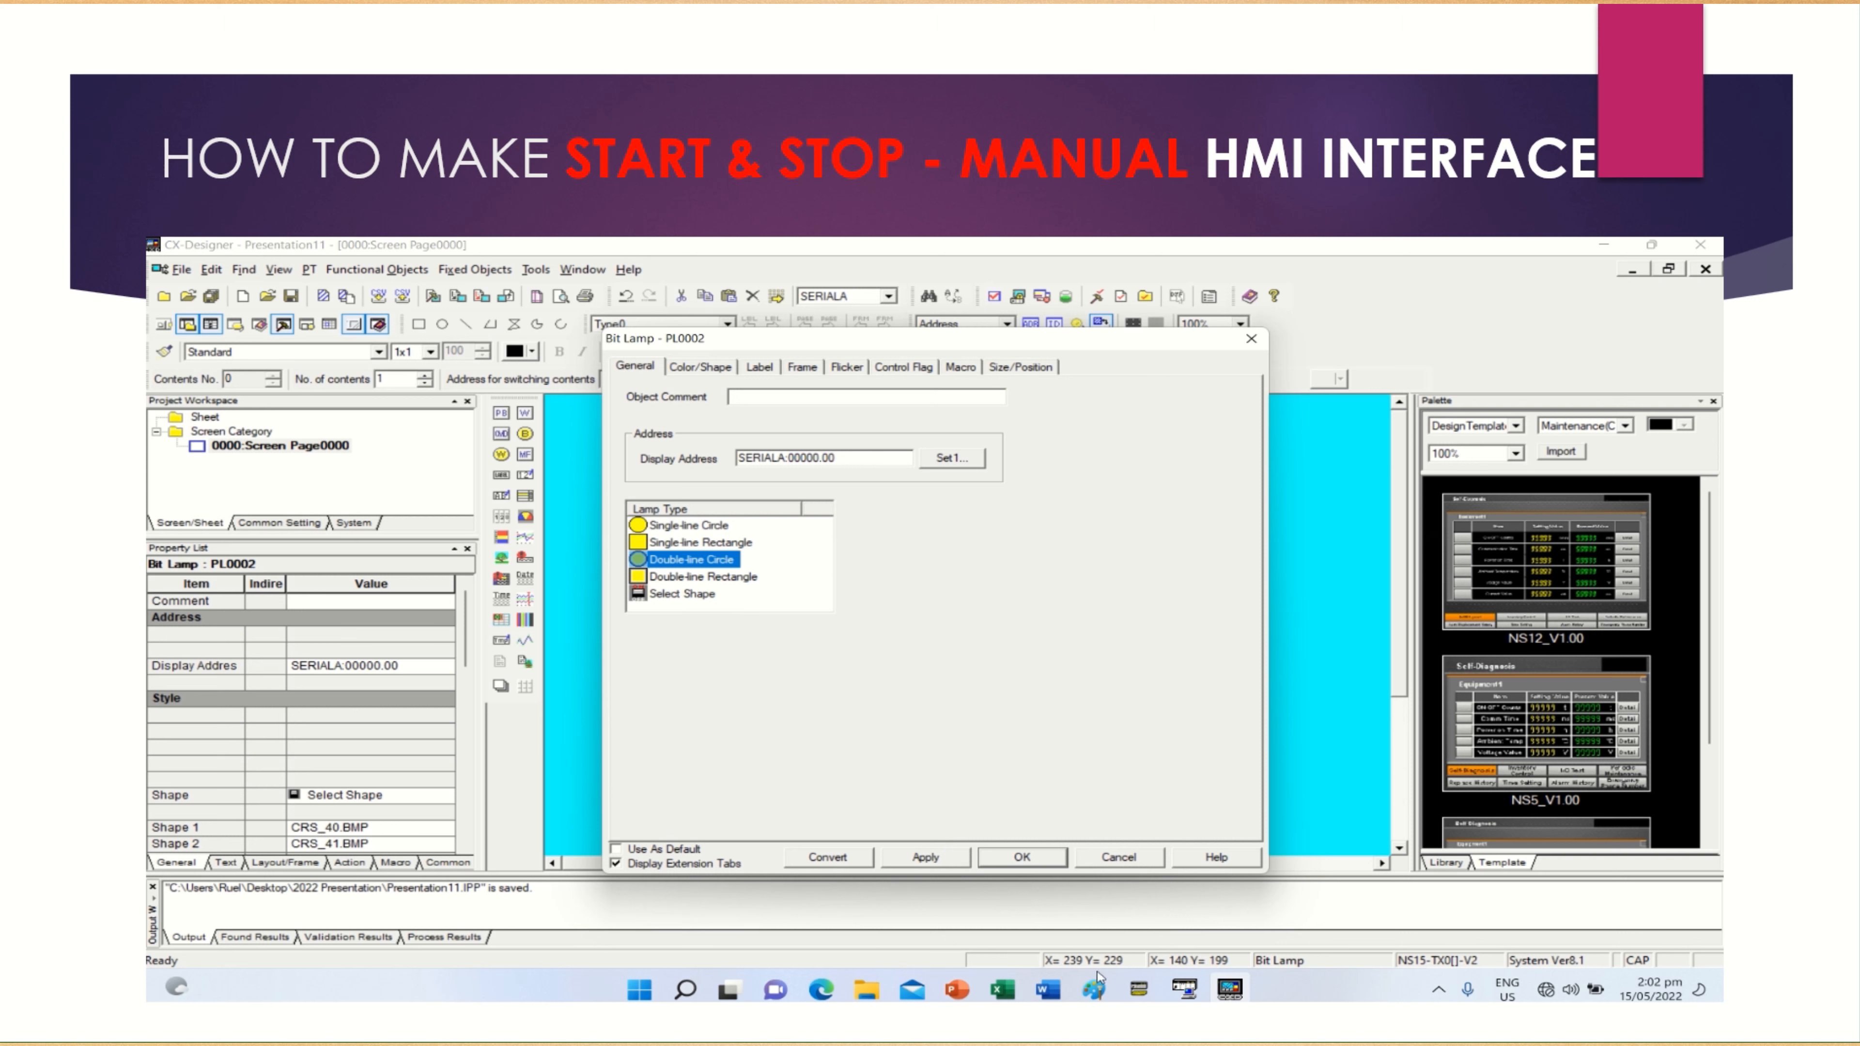
# Set the lamp's display address to word 11, bit 0, after checking the motor output relay in the CX-Programmer ladder
pyautogui.click(1137, 990)
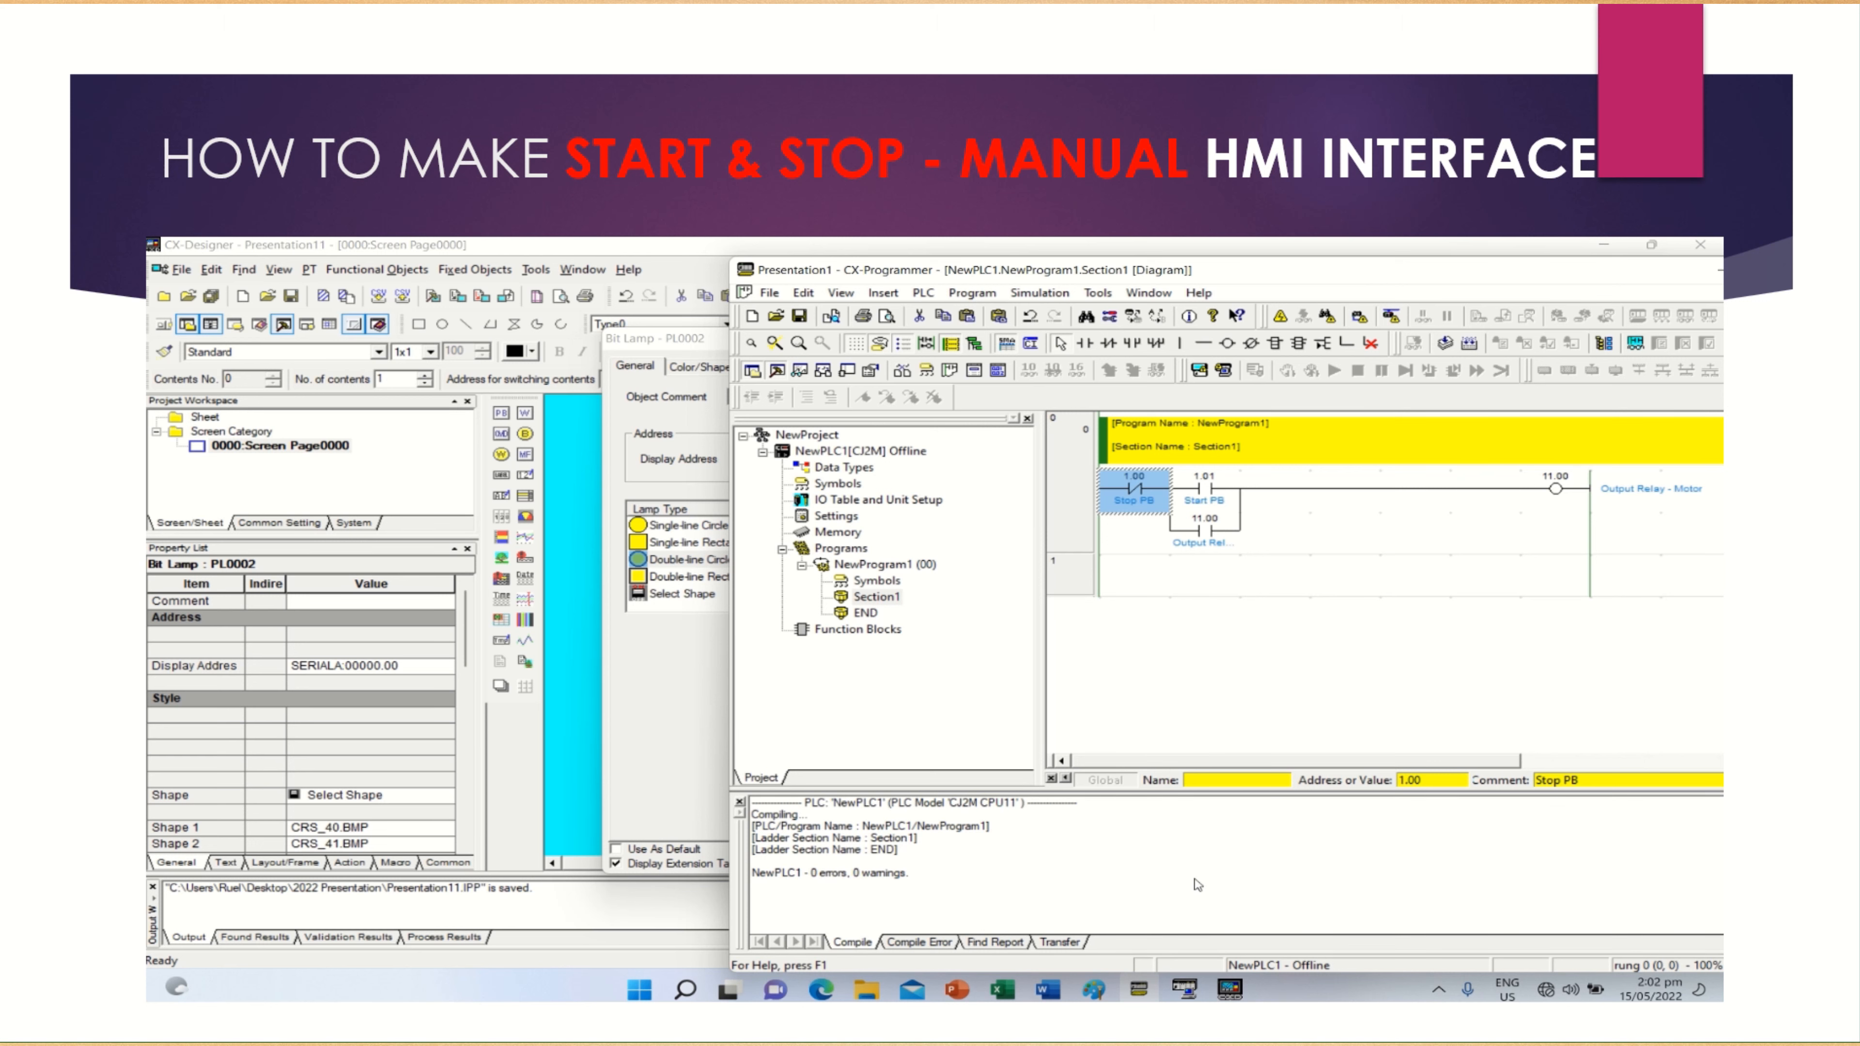
pyautogui.click(1150, 991)
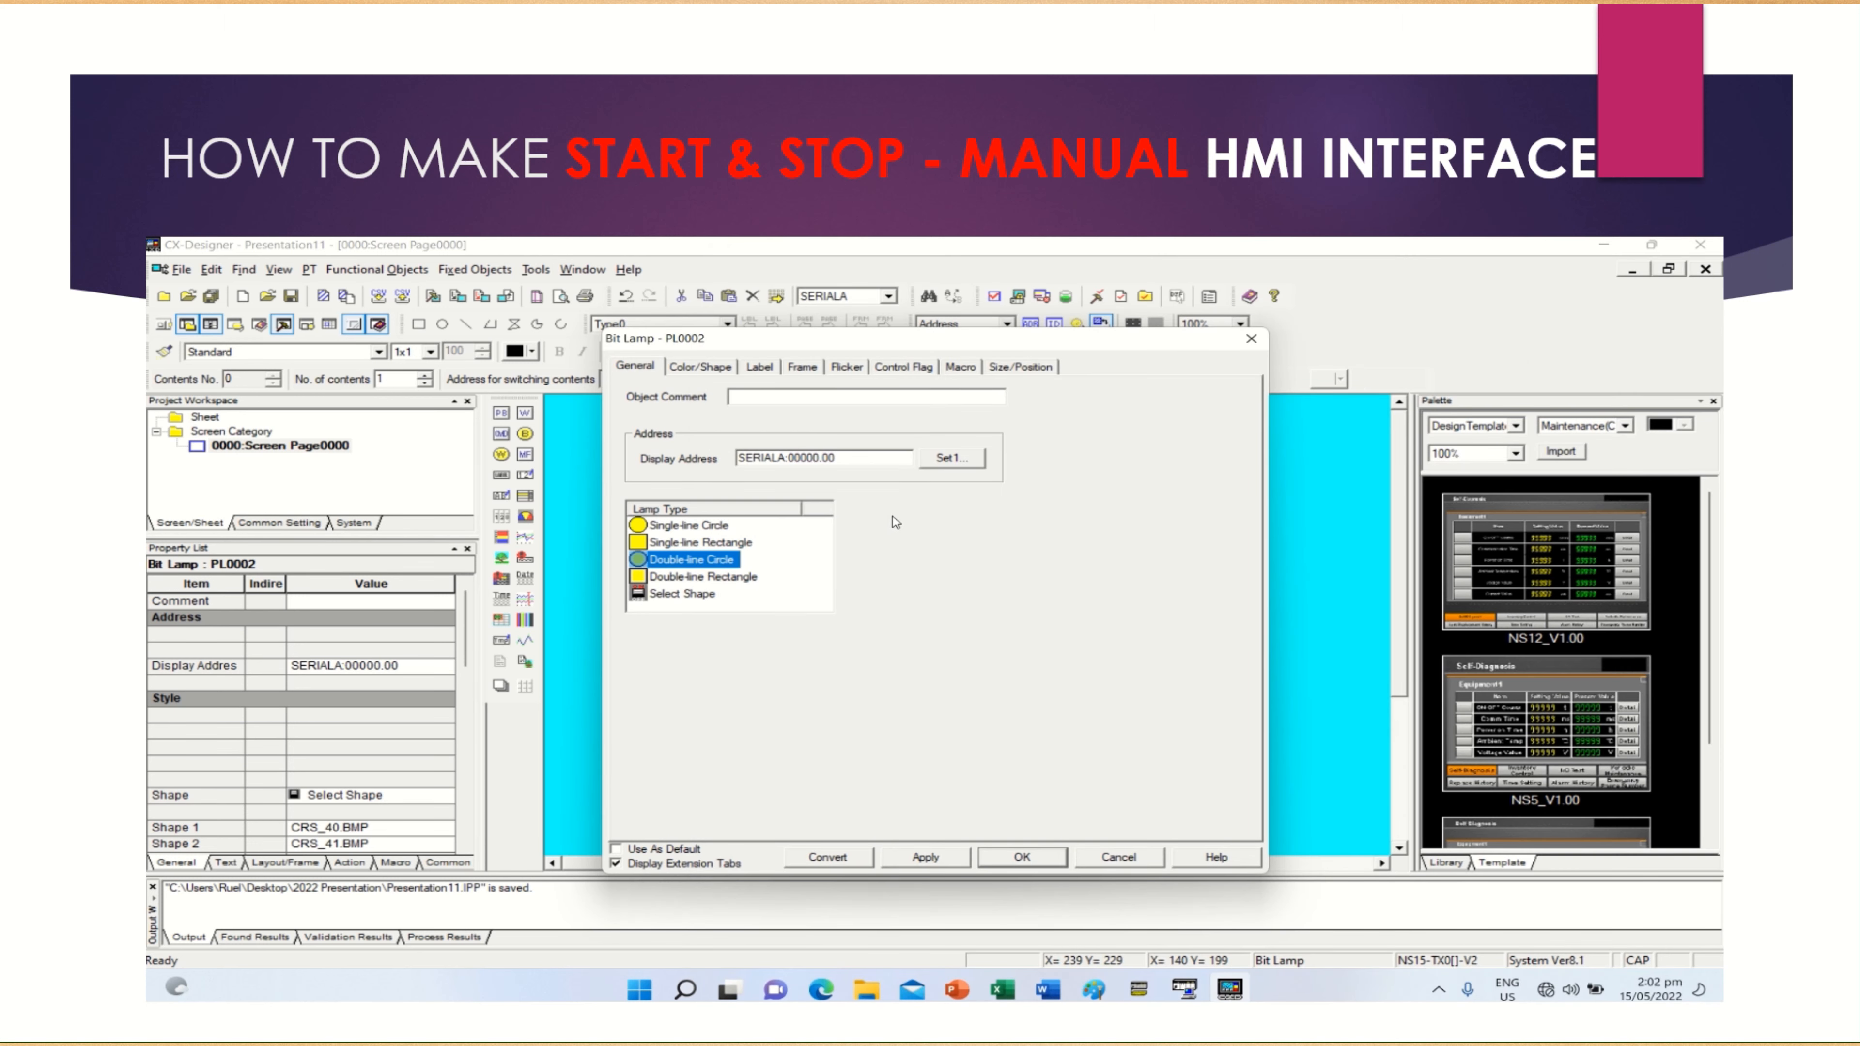
pyautogui.click(949, 460)
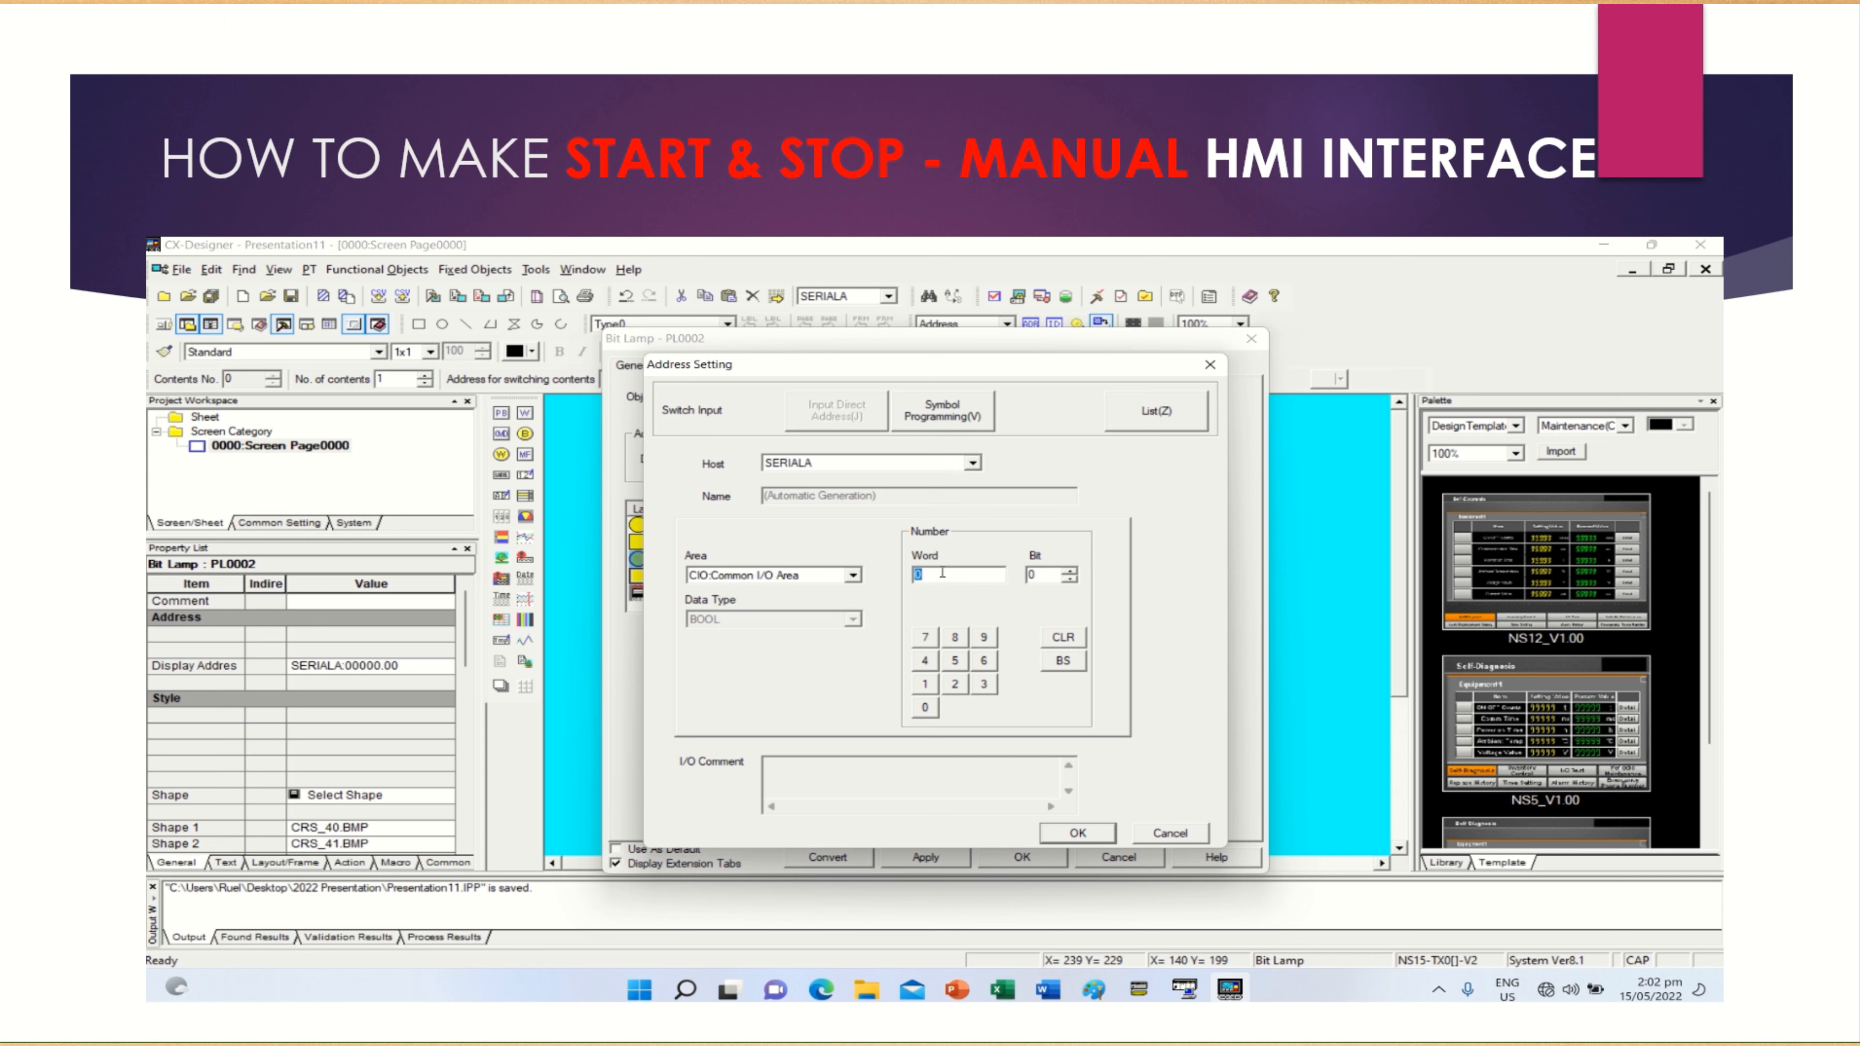
pyautogui.click(925, 684)
pyautogui.click(925, 684)
pyautogui.click(1059, 837)
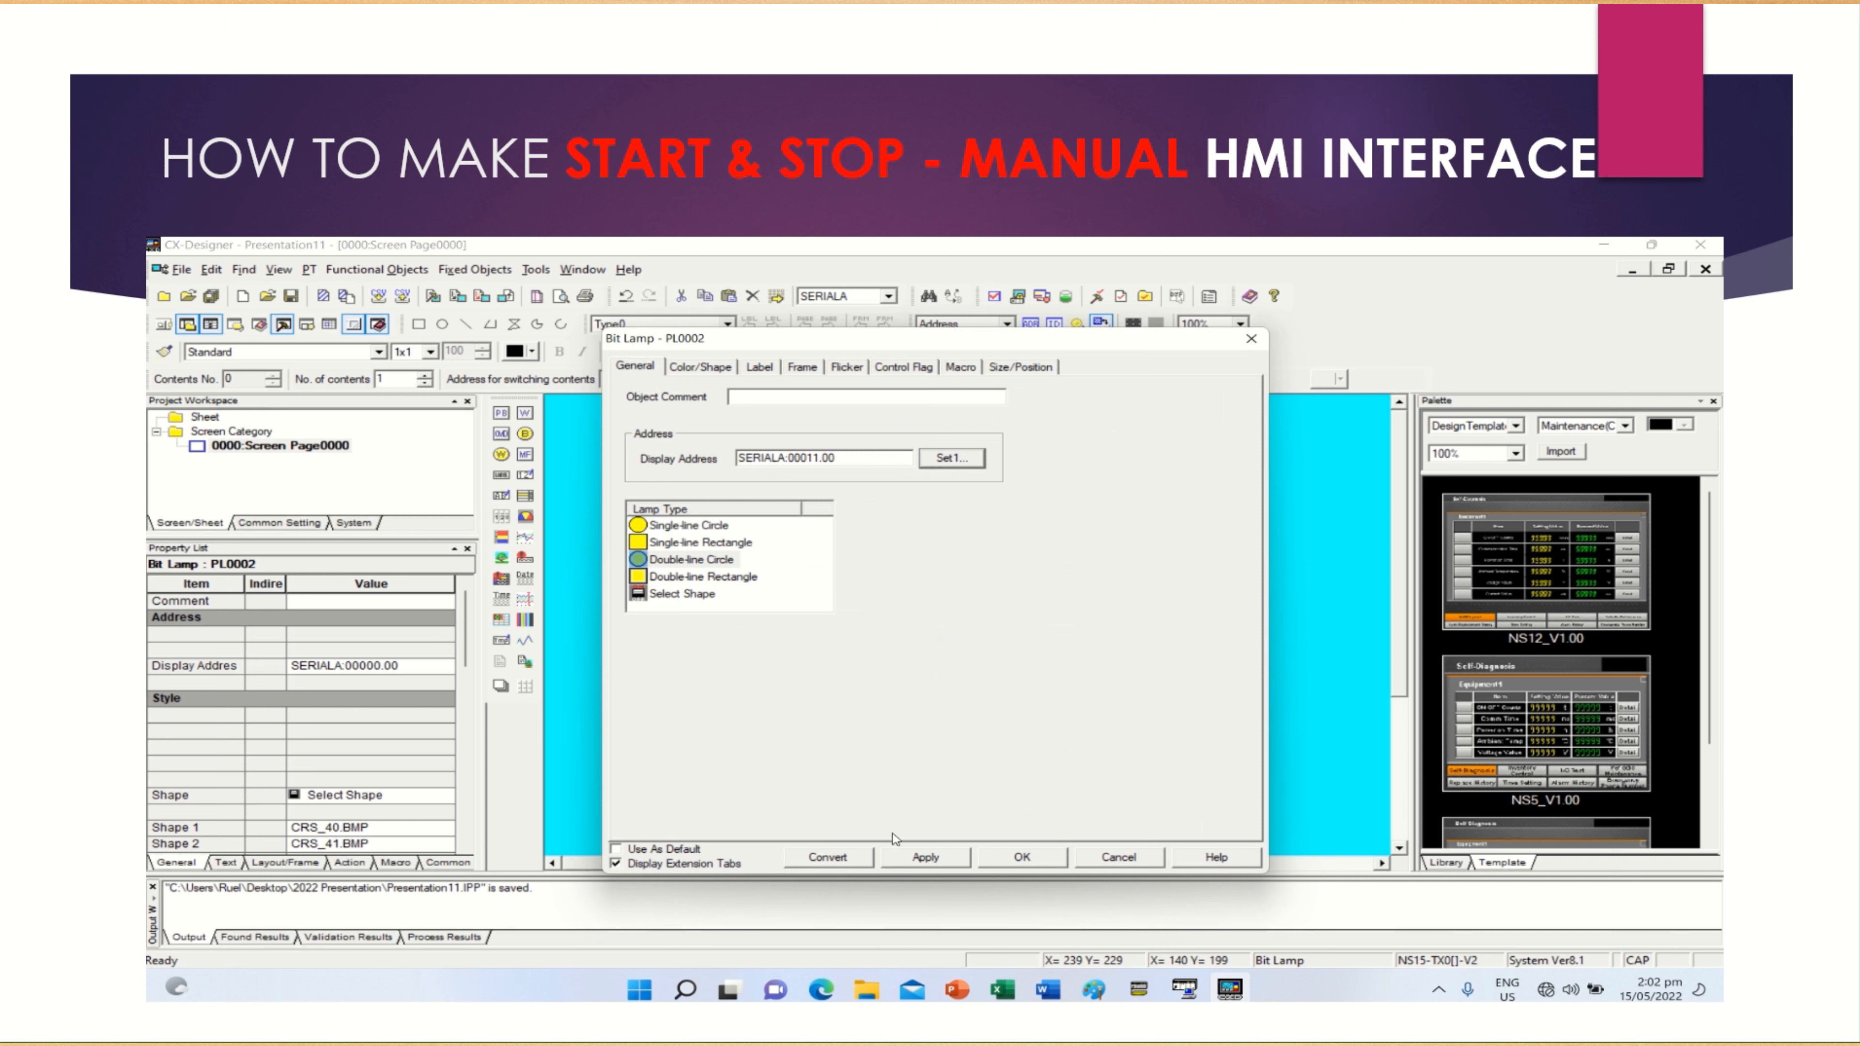
pyautogui.click(907, 861)
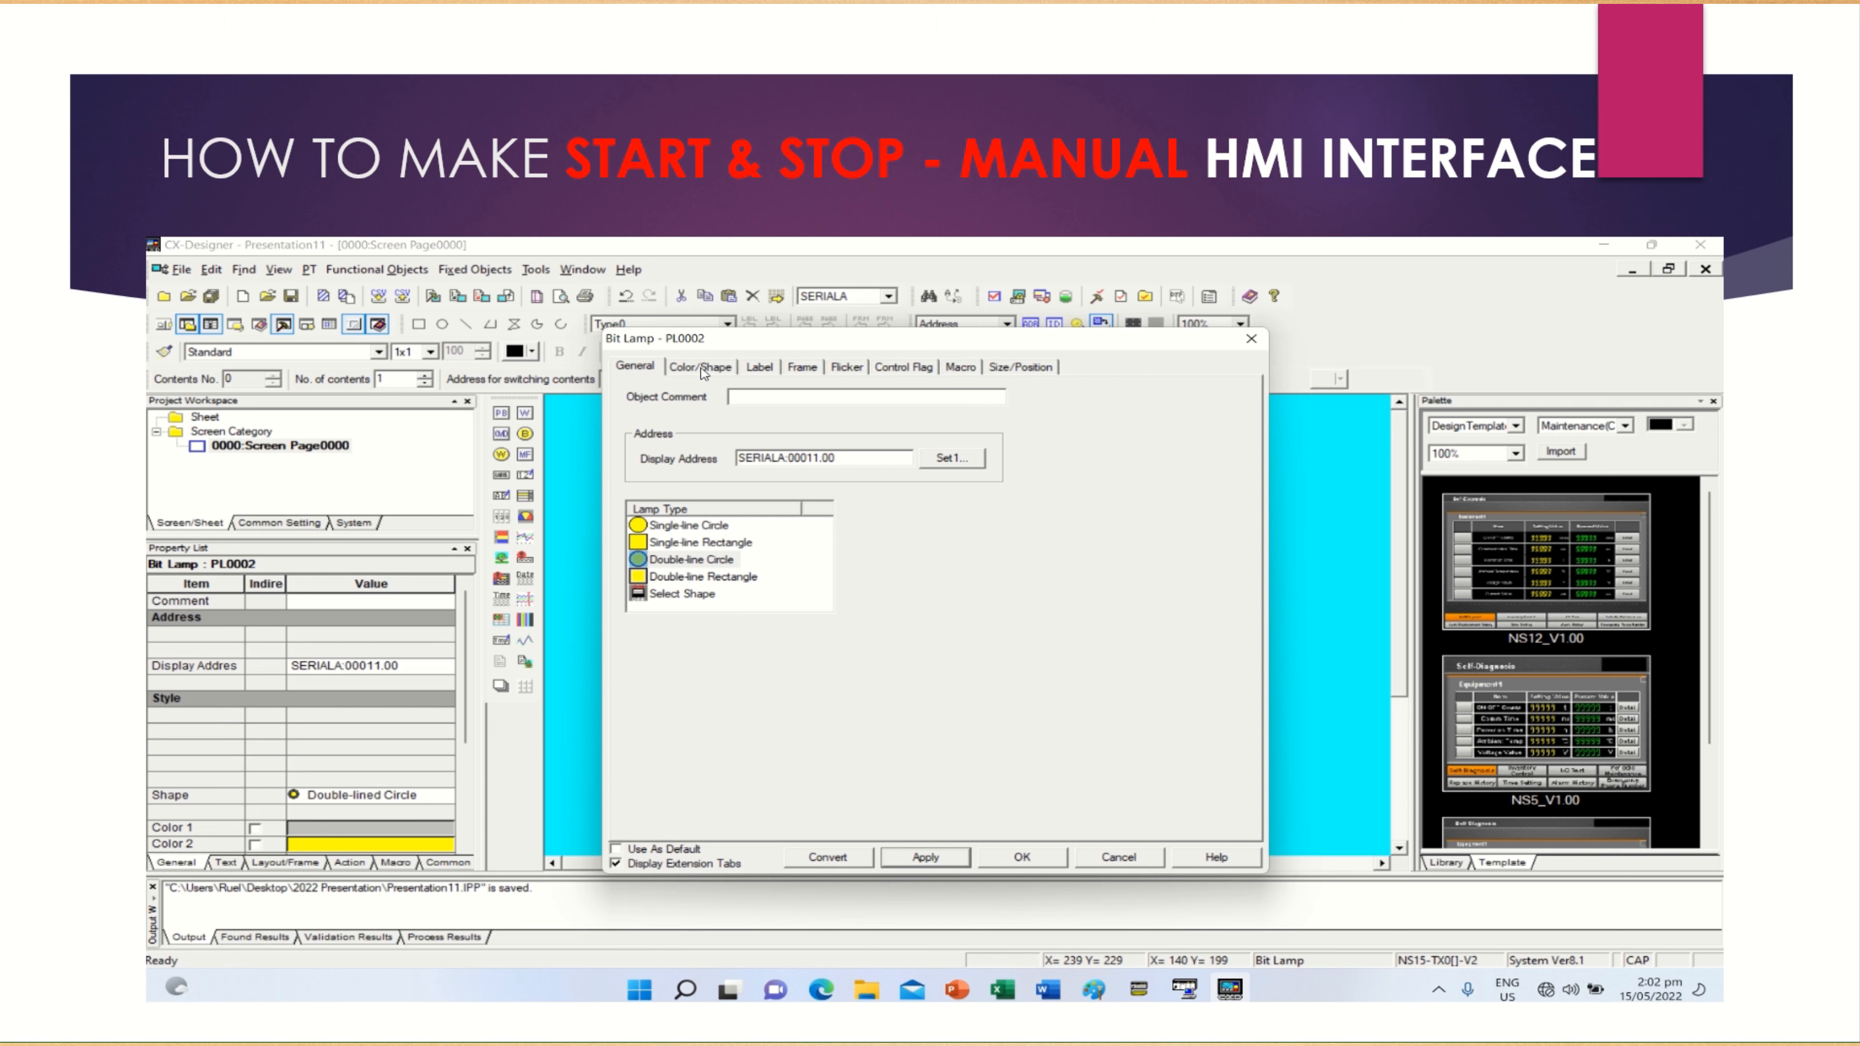
# Label the bit lamp ON, keep its default colors and apply its settings
pyautogui.click(757, 367)
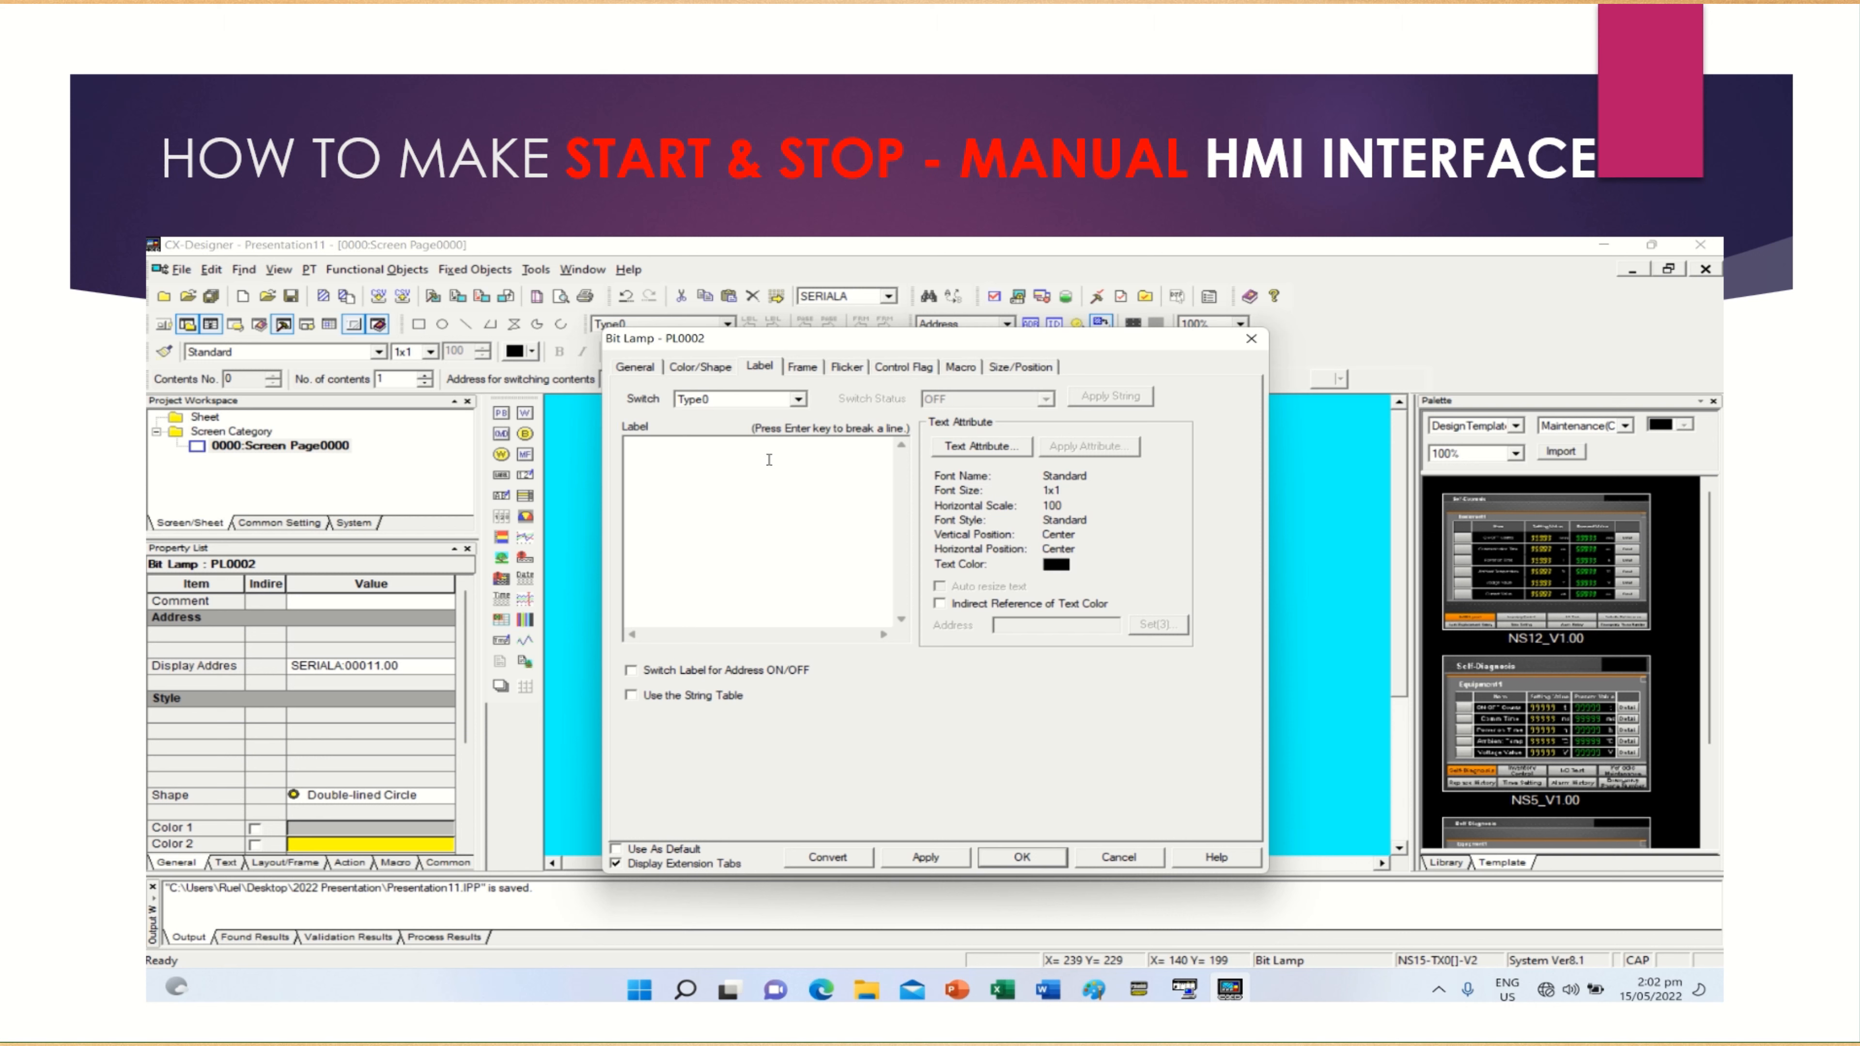
pyautogui.write('ON')
pyautogui.click(700, 367)
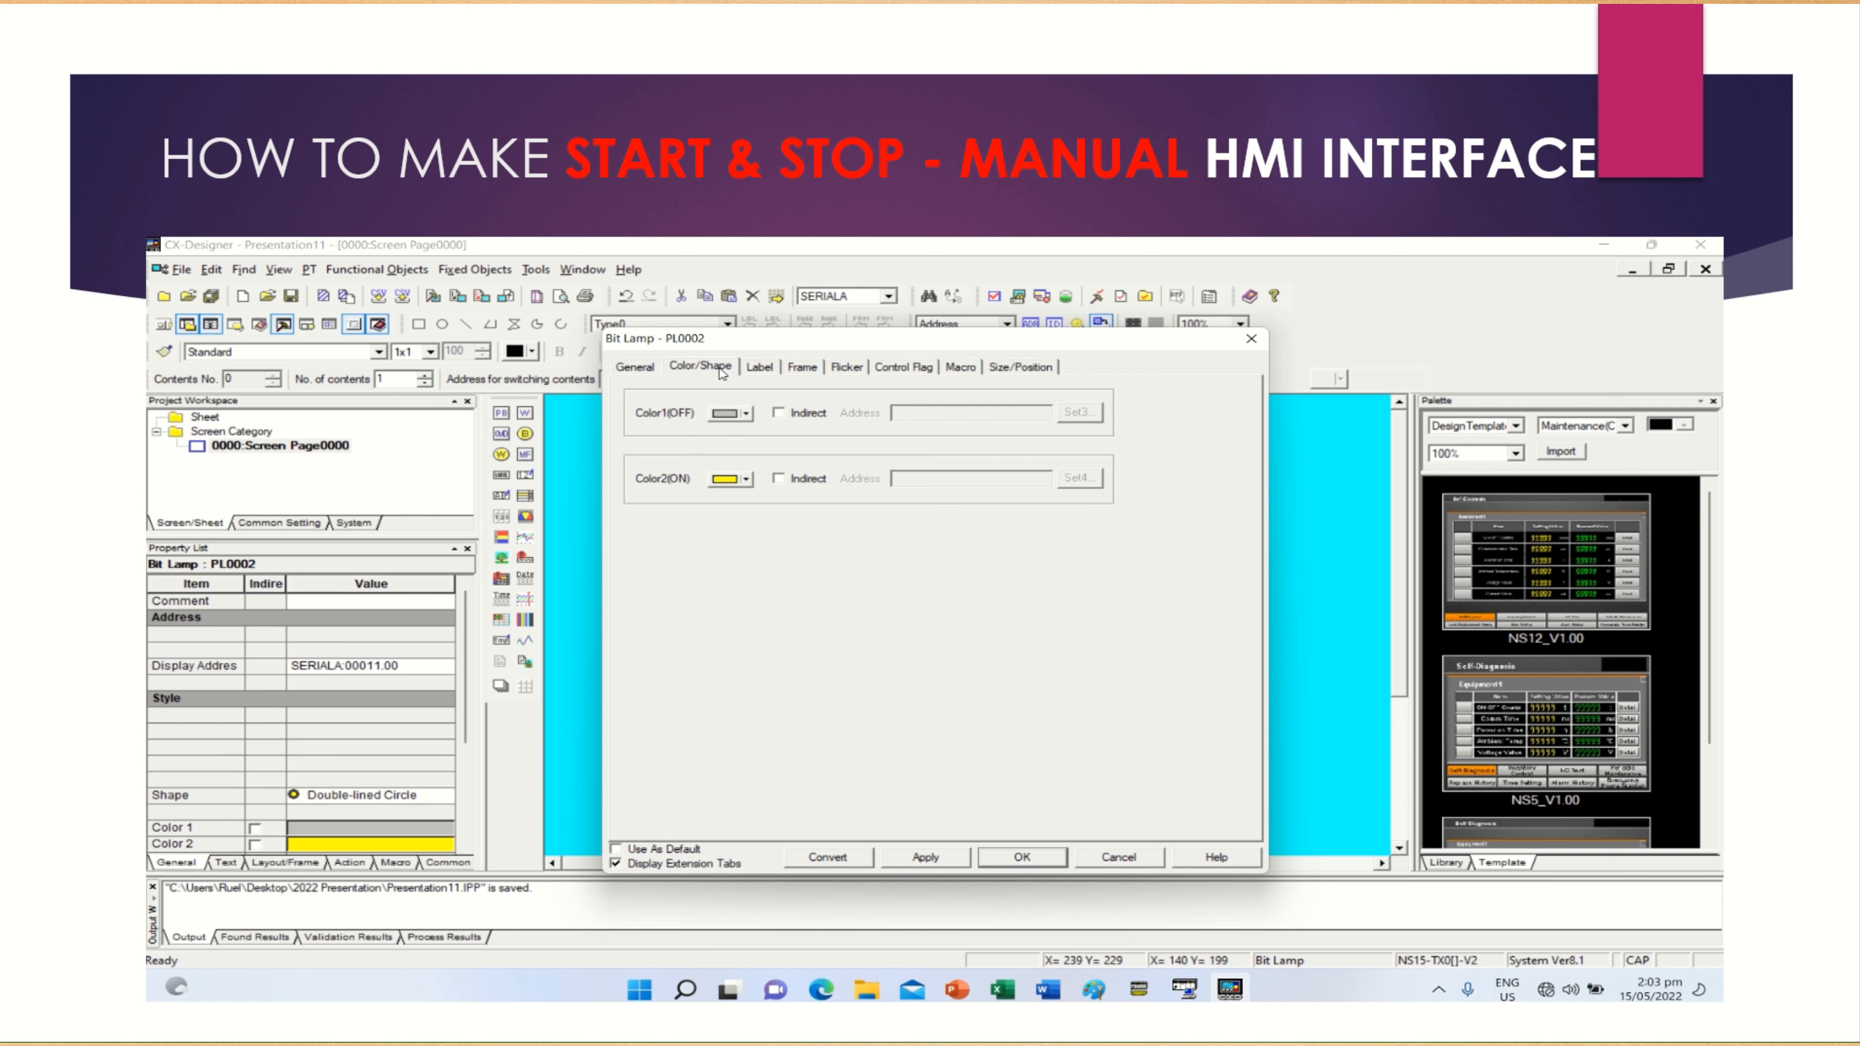
pyautogui.click(909, 855)
pyautogui.click(990, 857)
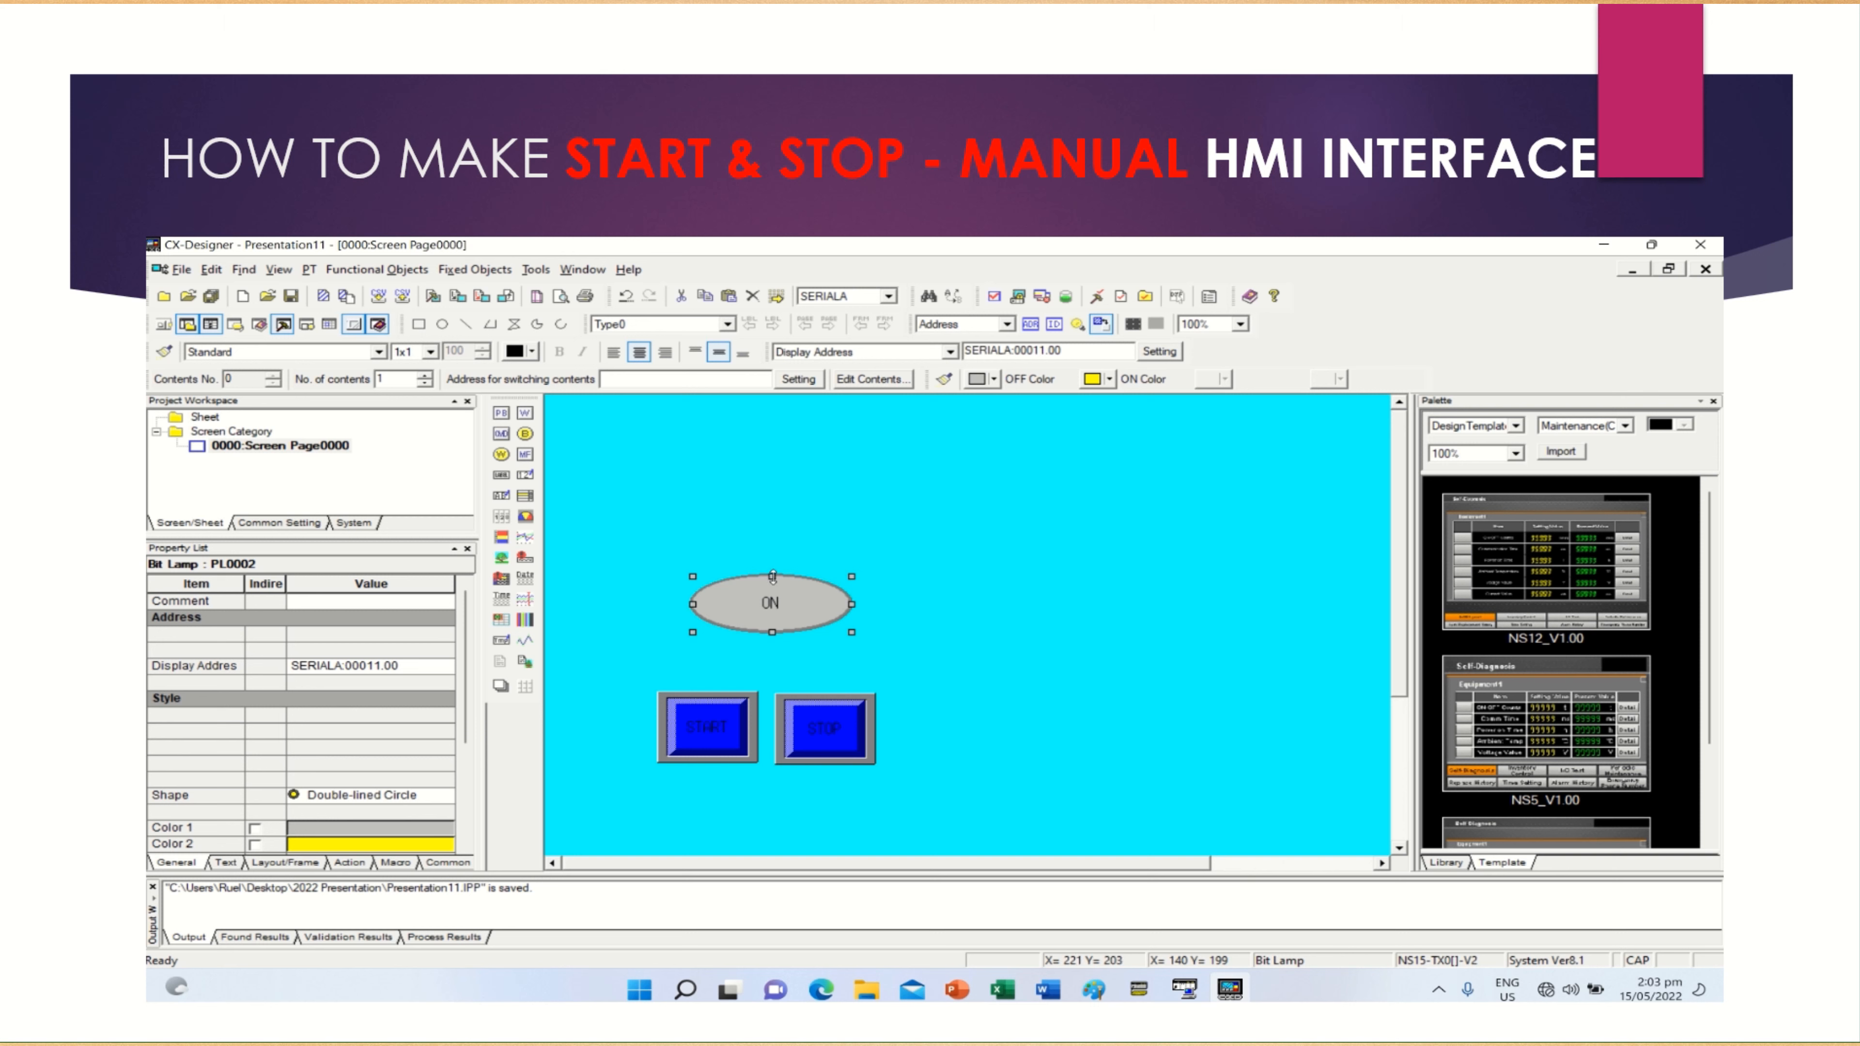
# Resize the ON lamp above the buttons, making it taller and narrower so it is closer to a circle
pyautogui.moveTo(772, 576); pyautogui.dragTo(771, 548)
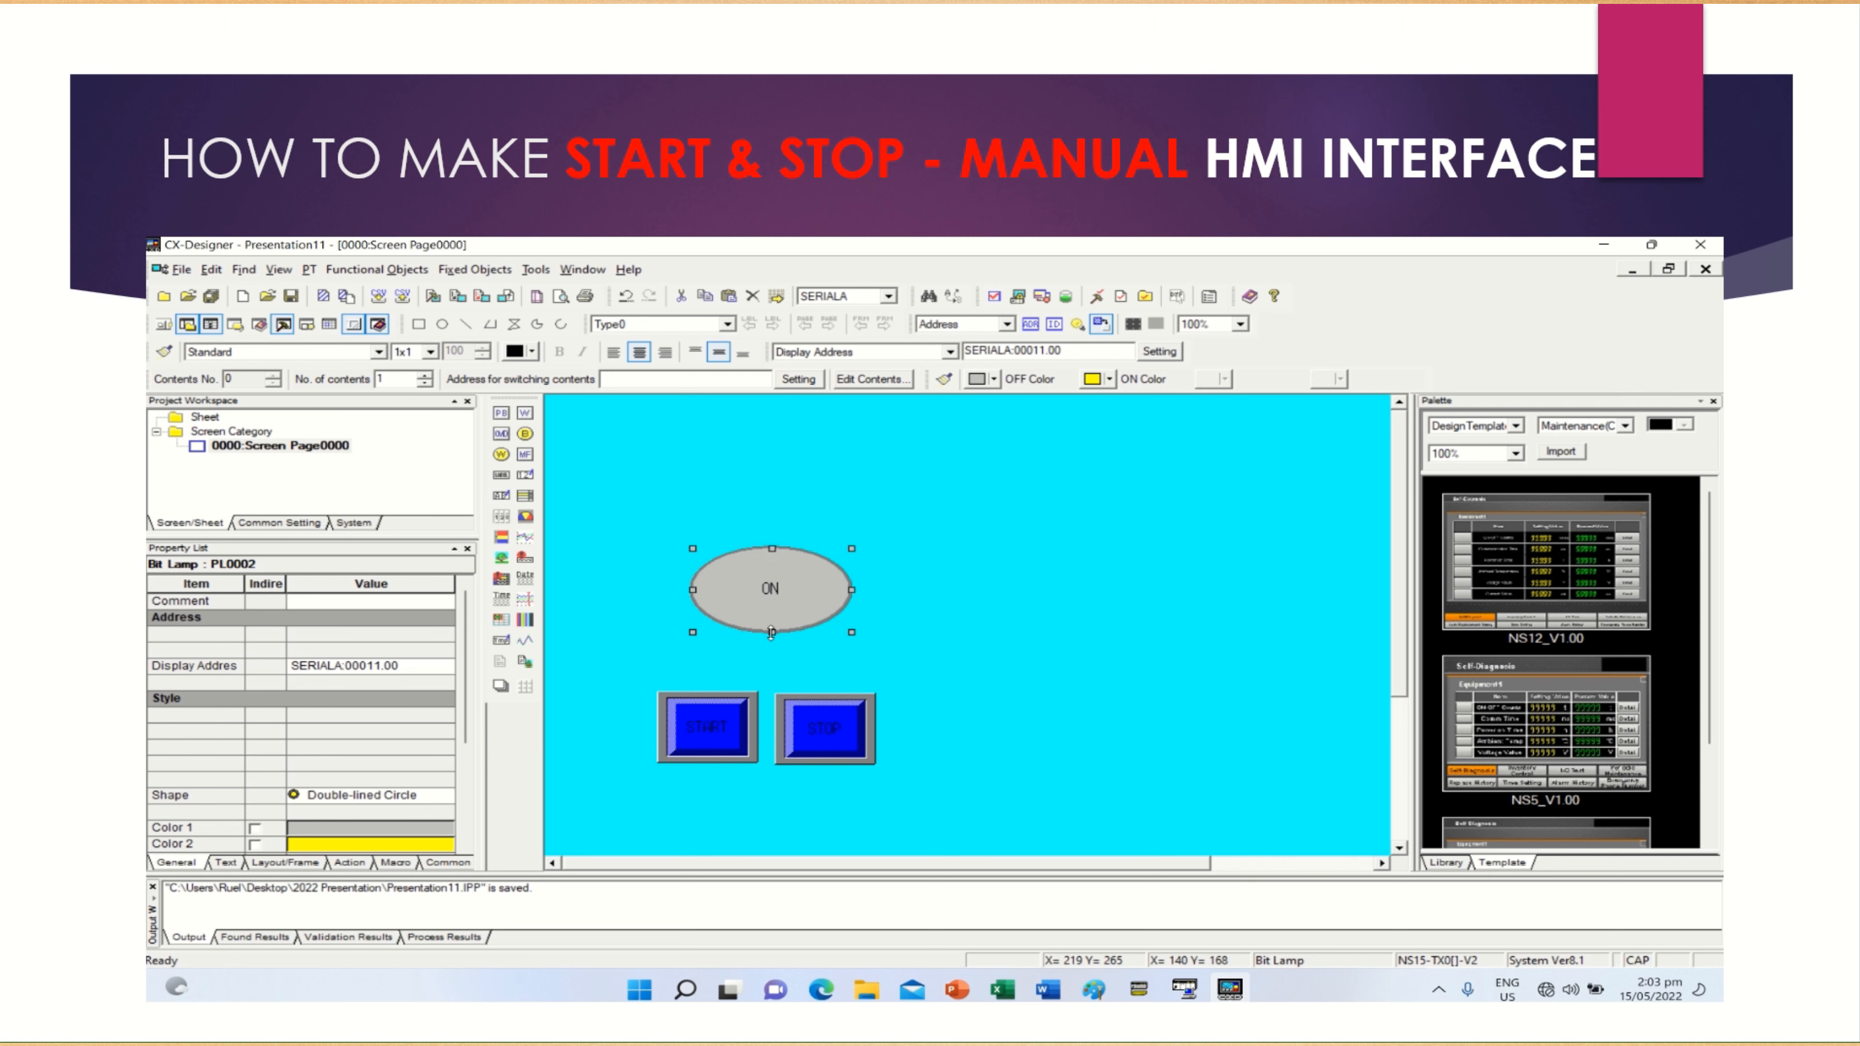
pyautogui.moveTo(771, 632)
pyautogui.mouseDown()
pyautogui.moveTo(775, 655)
pyautogui.moveTo(818, 636)
pyautogui.moveTo(803, 626)
pyautogui.mouseUp()
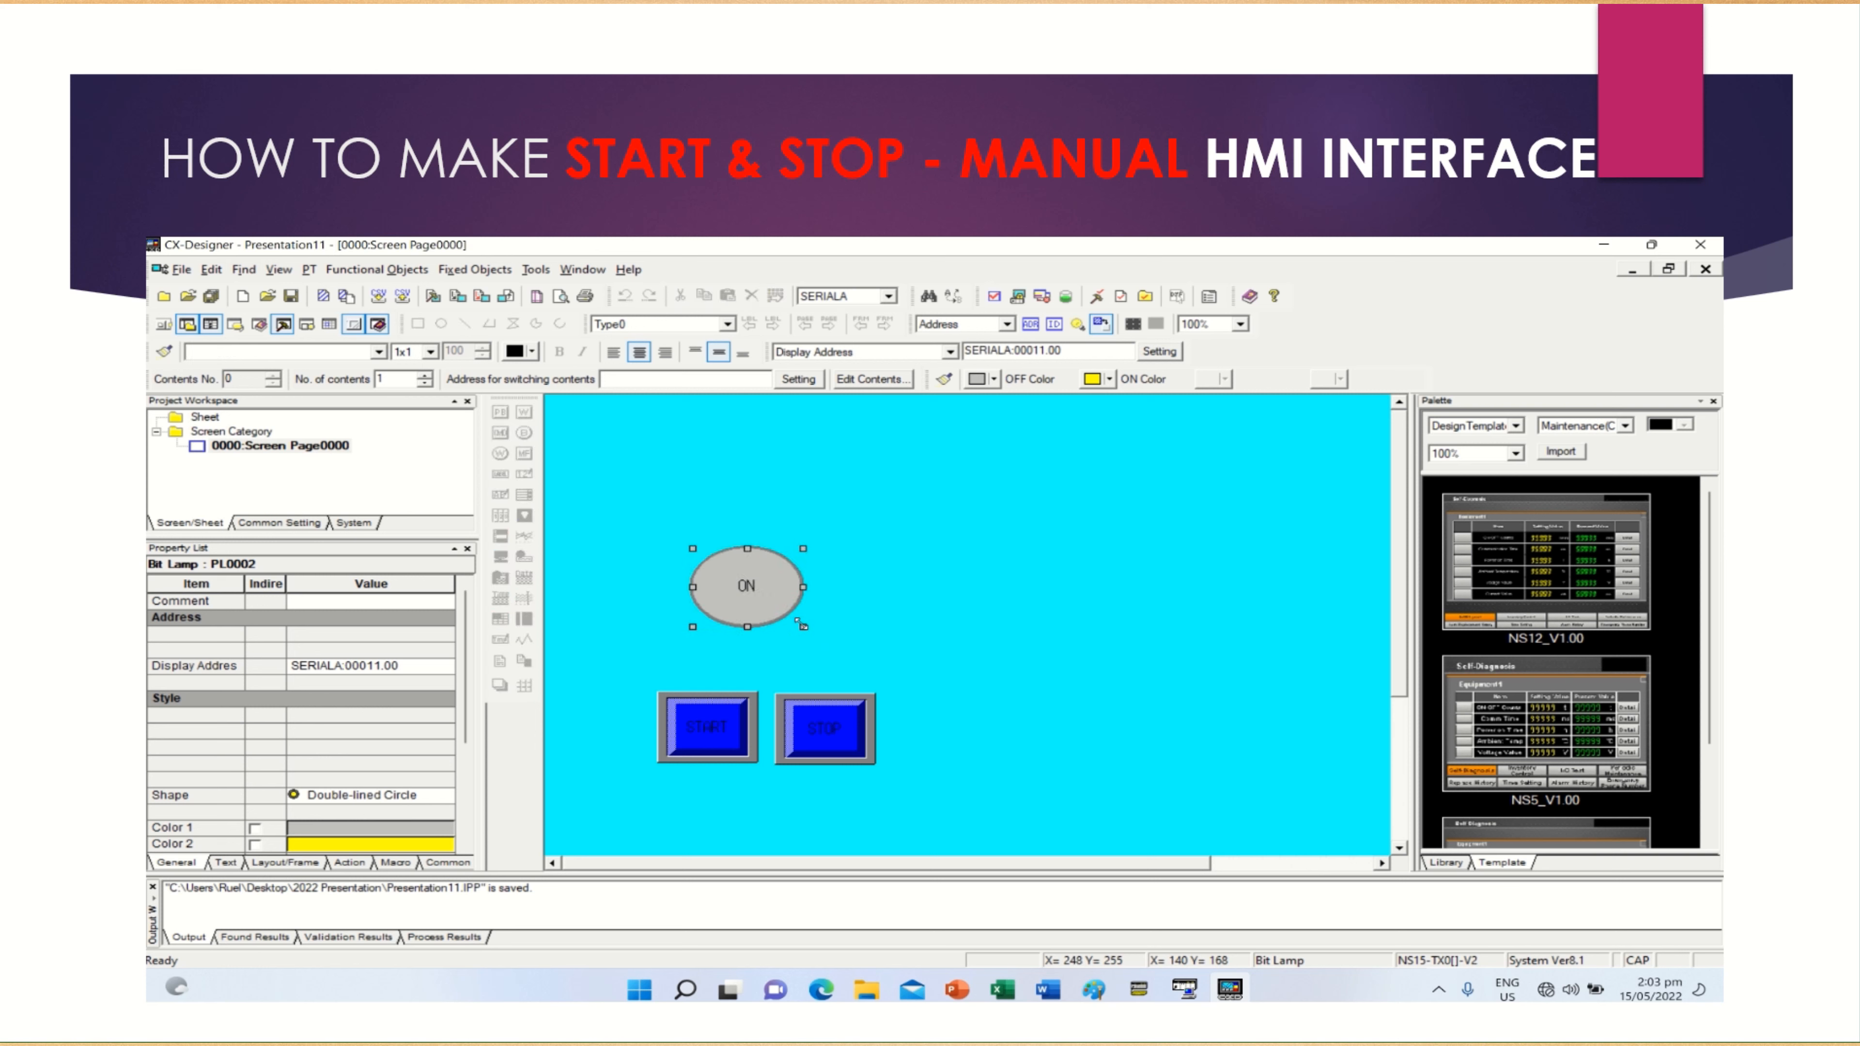
pyautogui.click(839, 597)
pyautogui.click(769, 583)
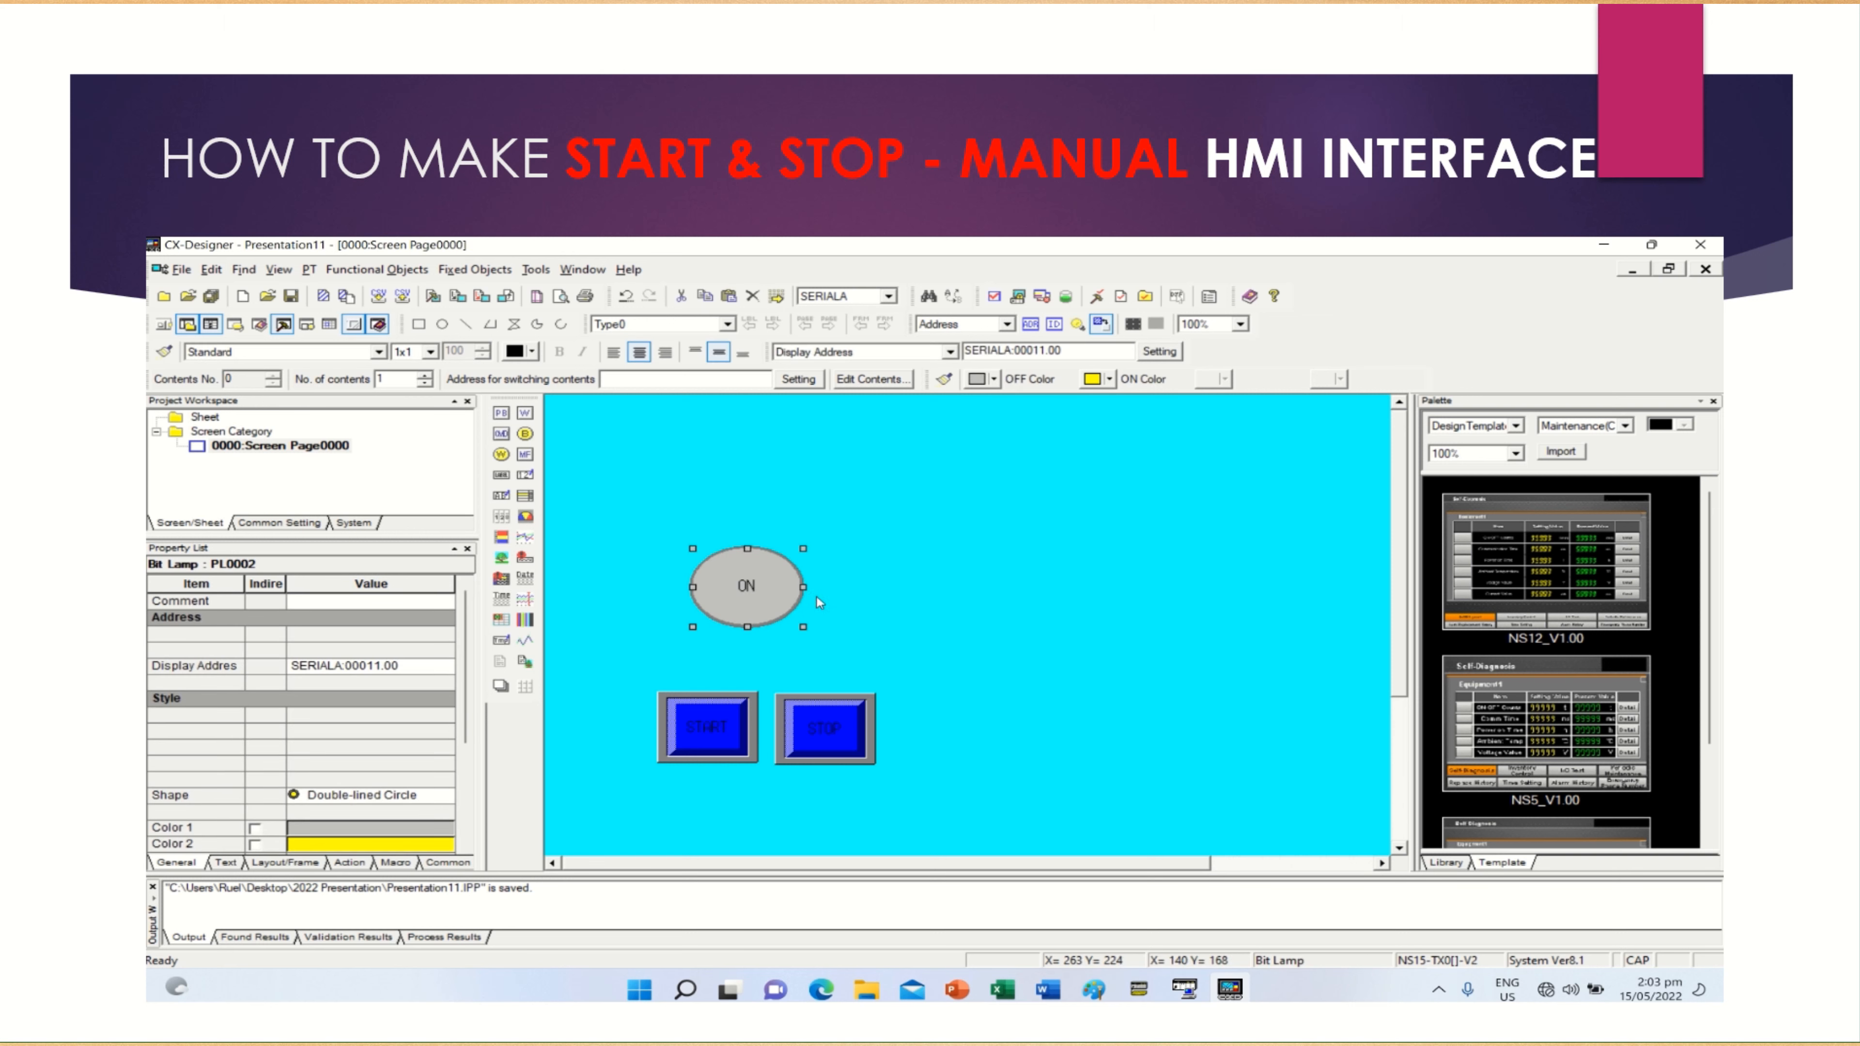
pyautogui.moveTo(805, 588); pyautogui.dragTo(794, 587)
pyautogui.click(810, 508)
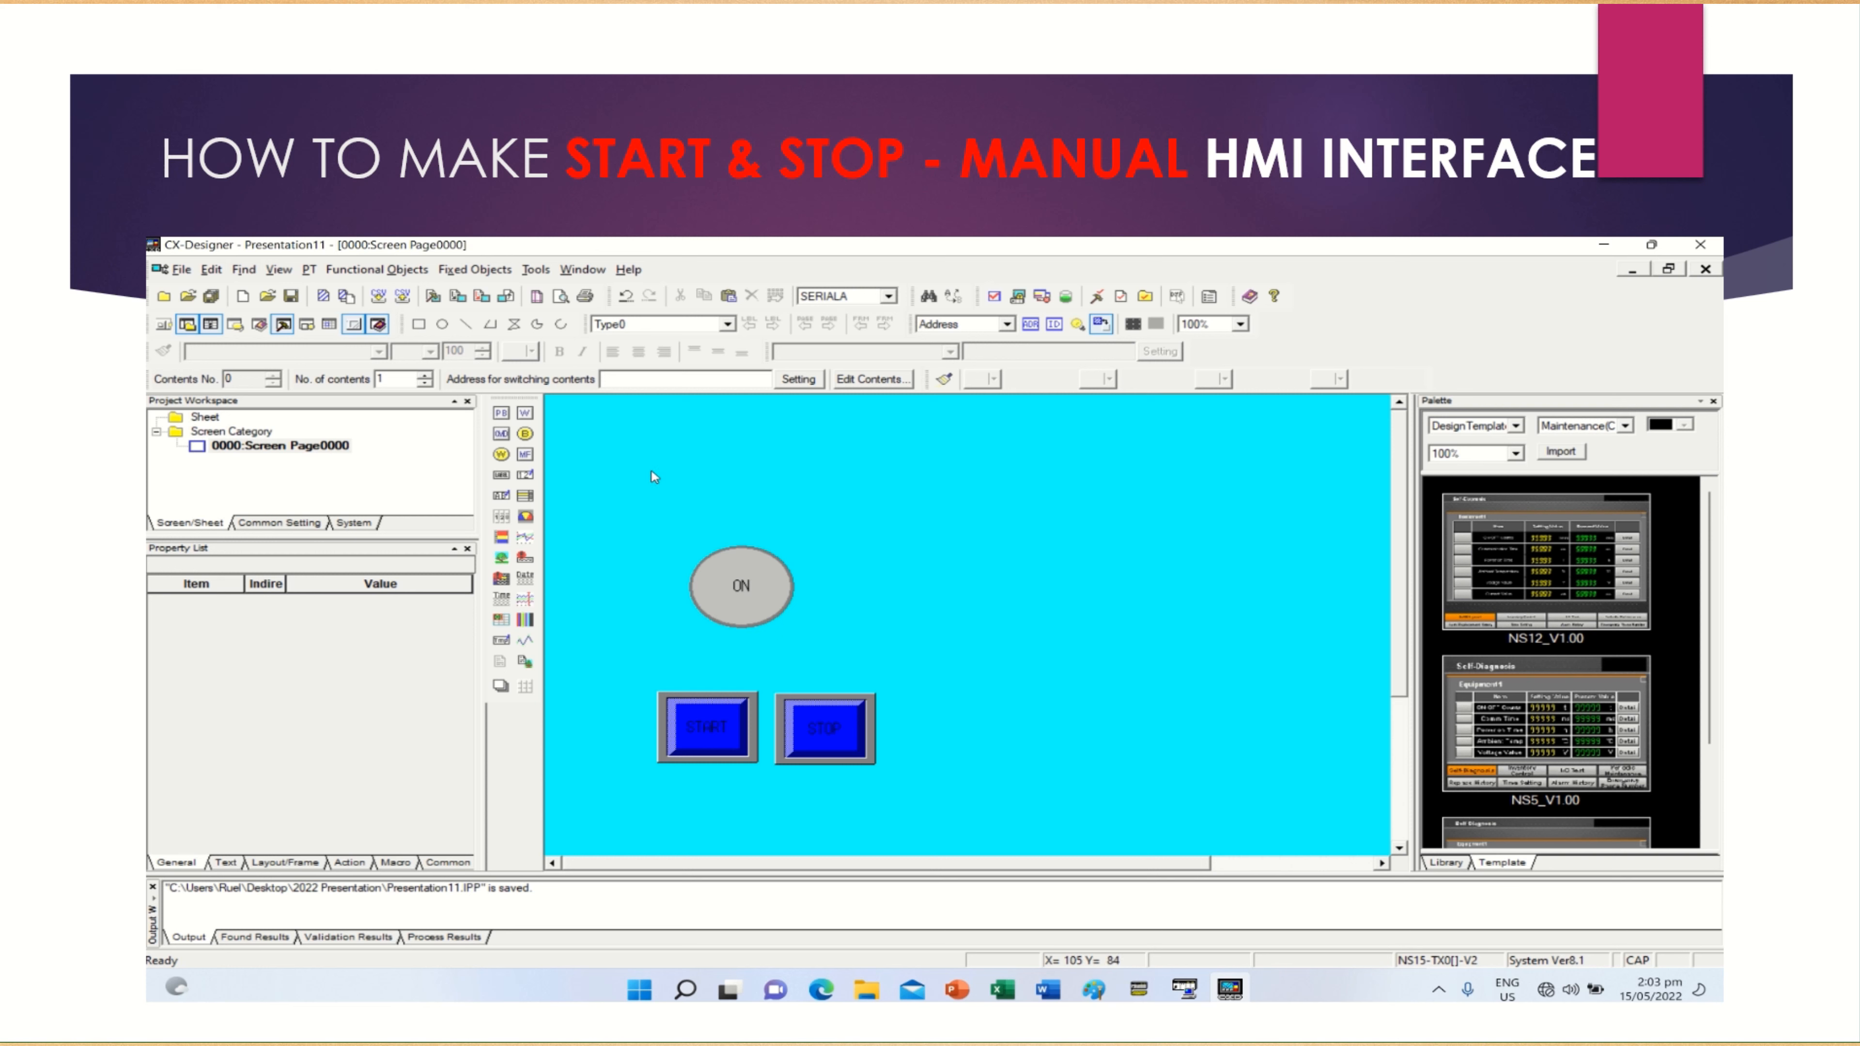
# Draw a second, wide bit lamp above the ON lamp
pyautogui.click(505, 430)
pyautogui.click(505, 415)
pyautogui.click(524, 414)
pyautogui.click(525, 433)
pyautogui.moveTo(643, 451); pyautogui.dragTo(844, 503)
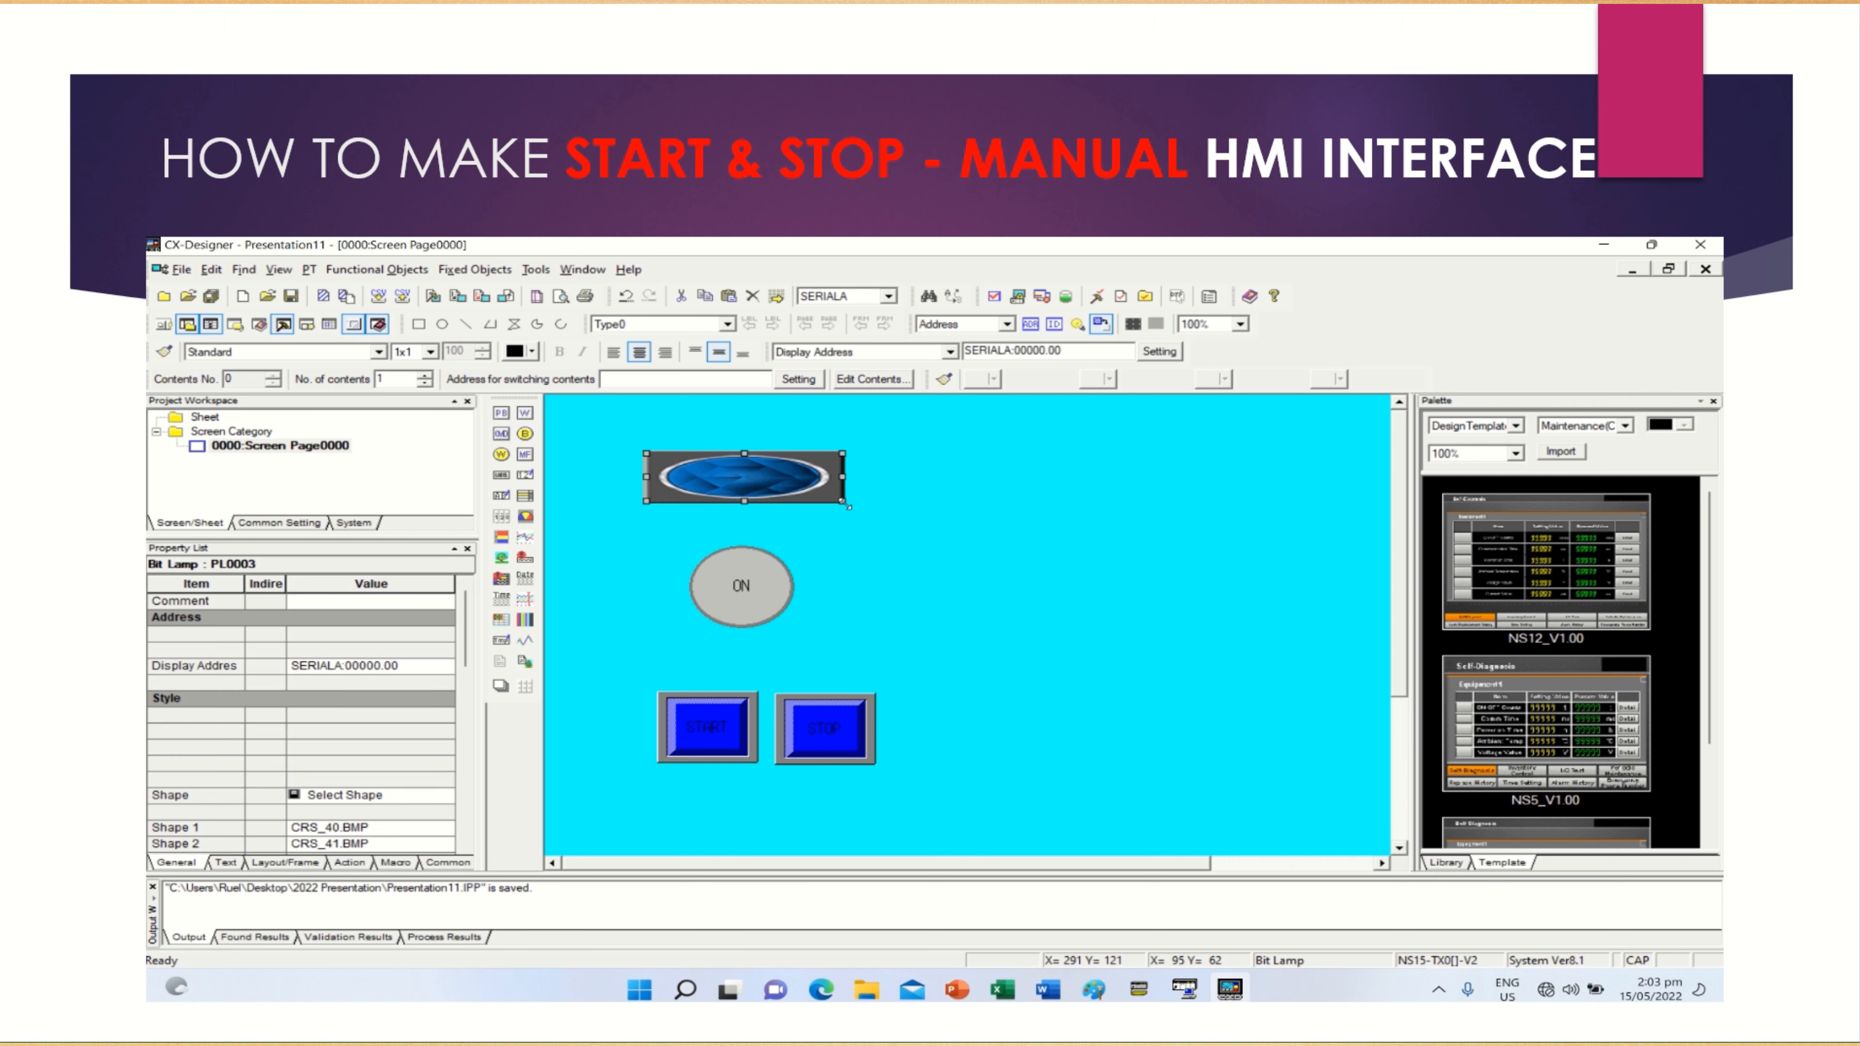
# Set the upper bit lamp's display address to word 11, bit 0, in the CIO area of host SERIALA
pyautogui.doubleClick(803, 475)
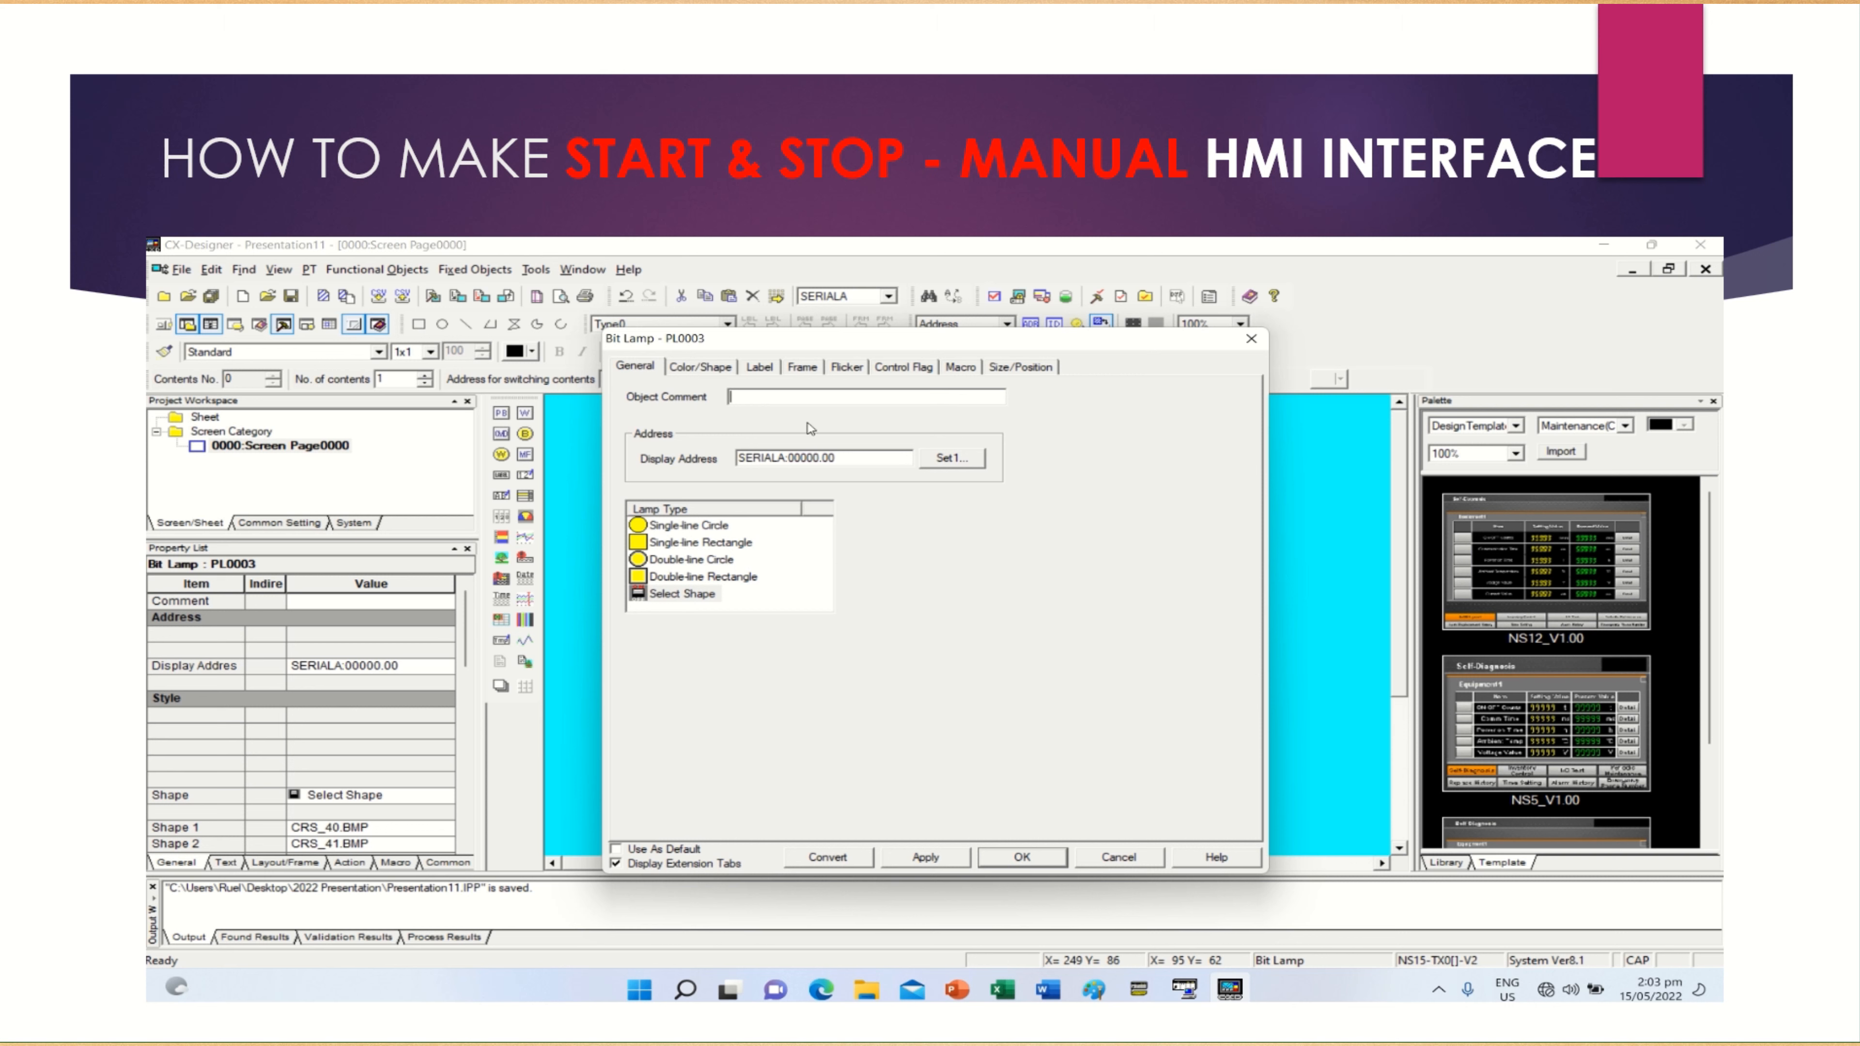
pyautogui.click(950, 460)
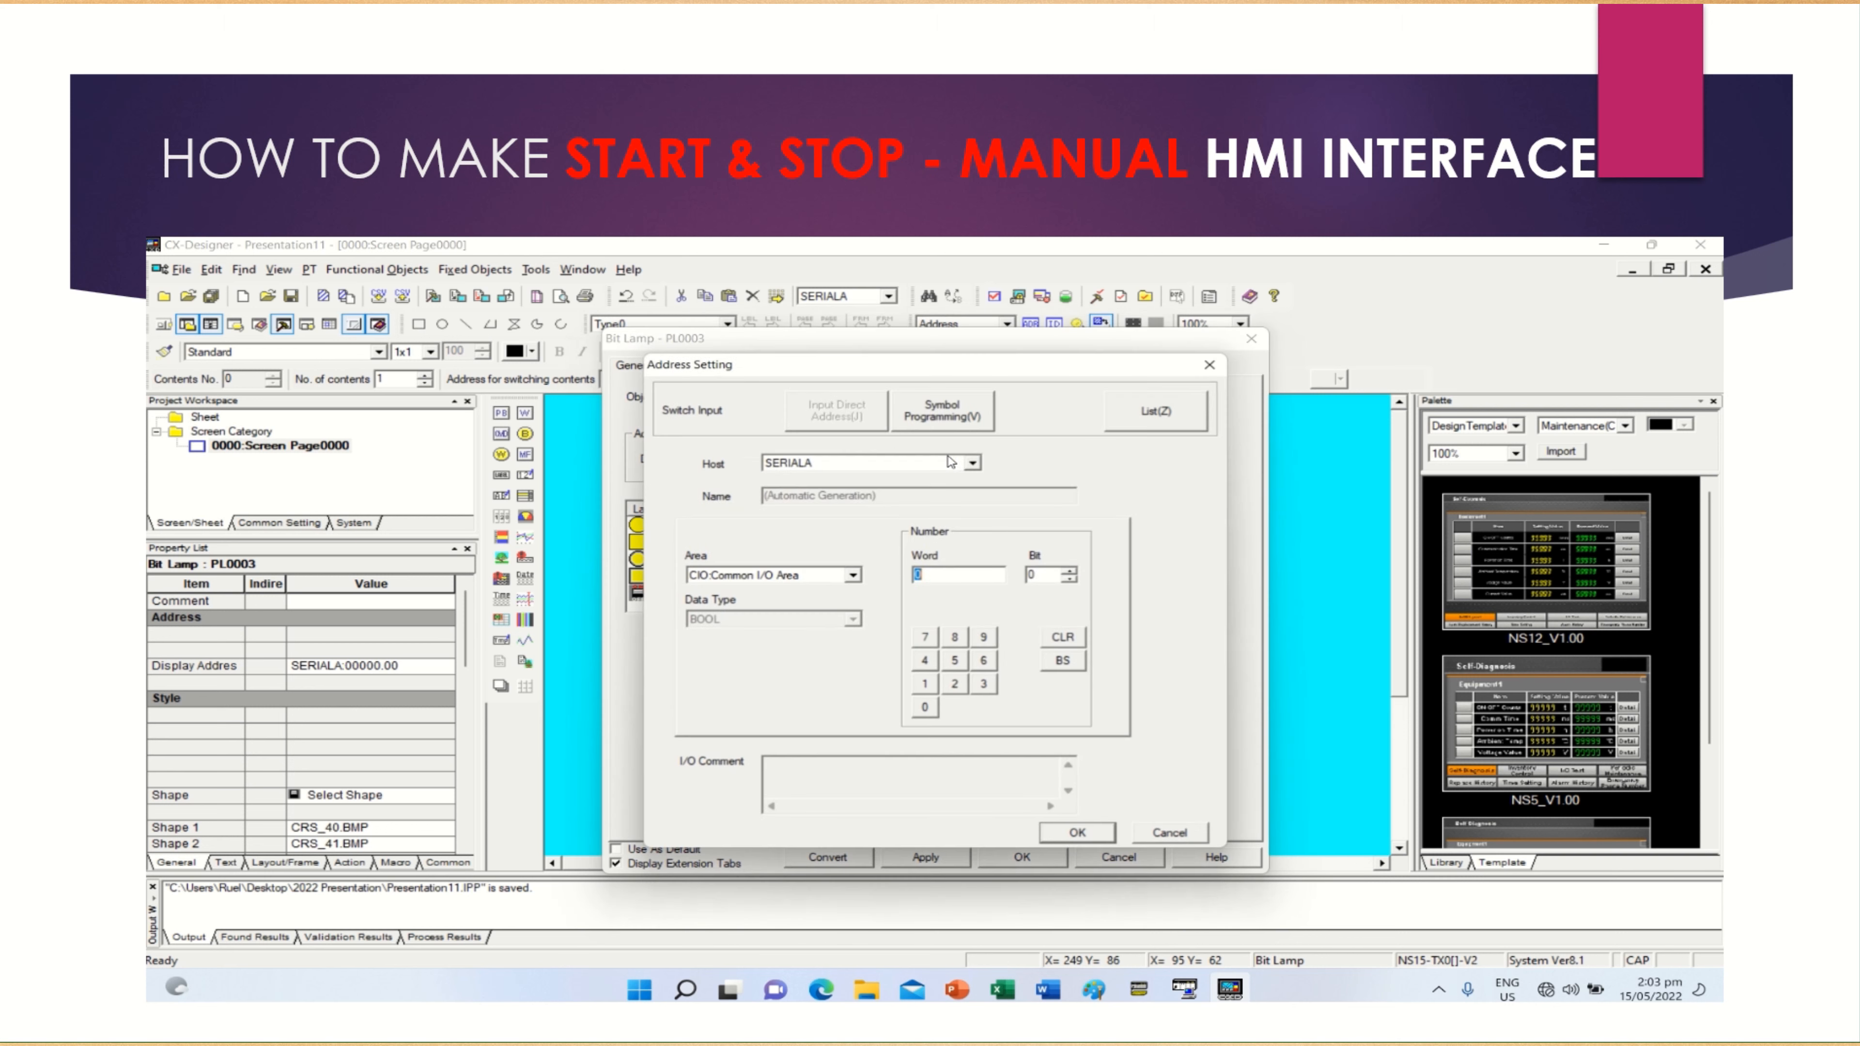
pyautogui.click(926, 684)
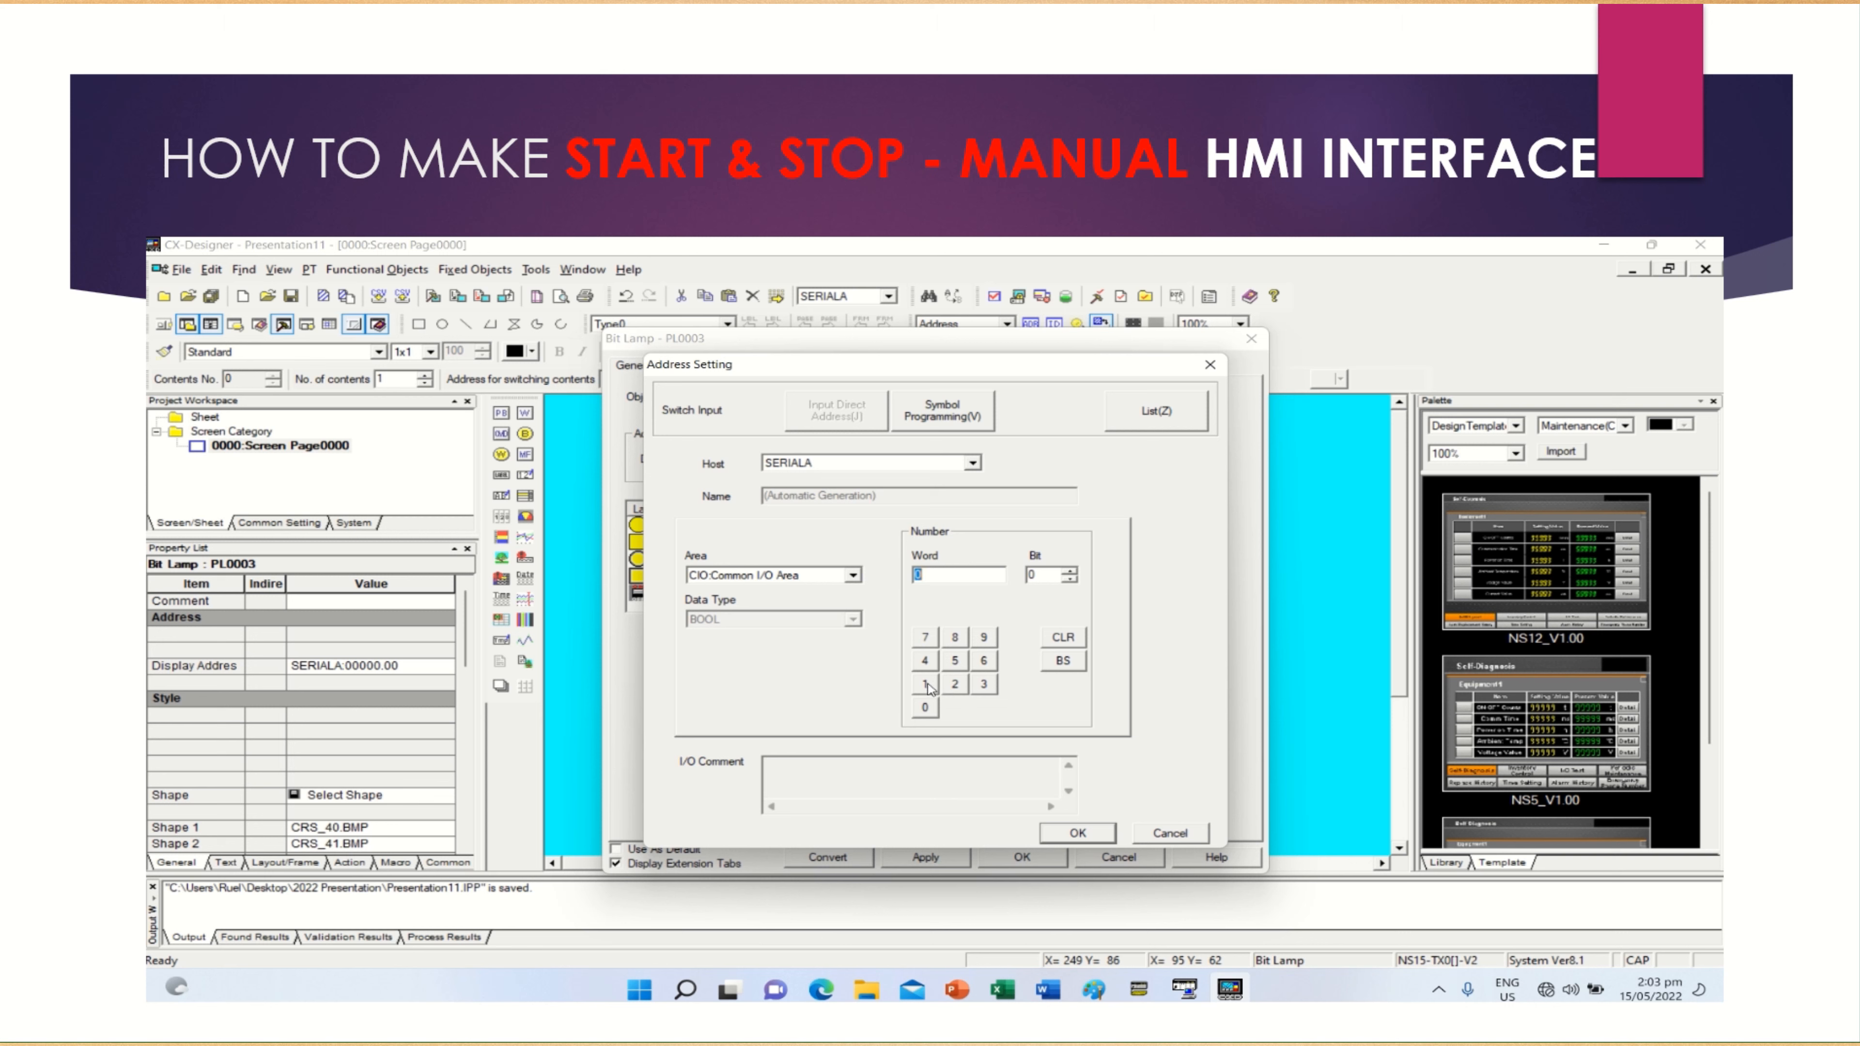
pyautogui.click(926, 685)
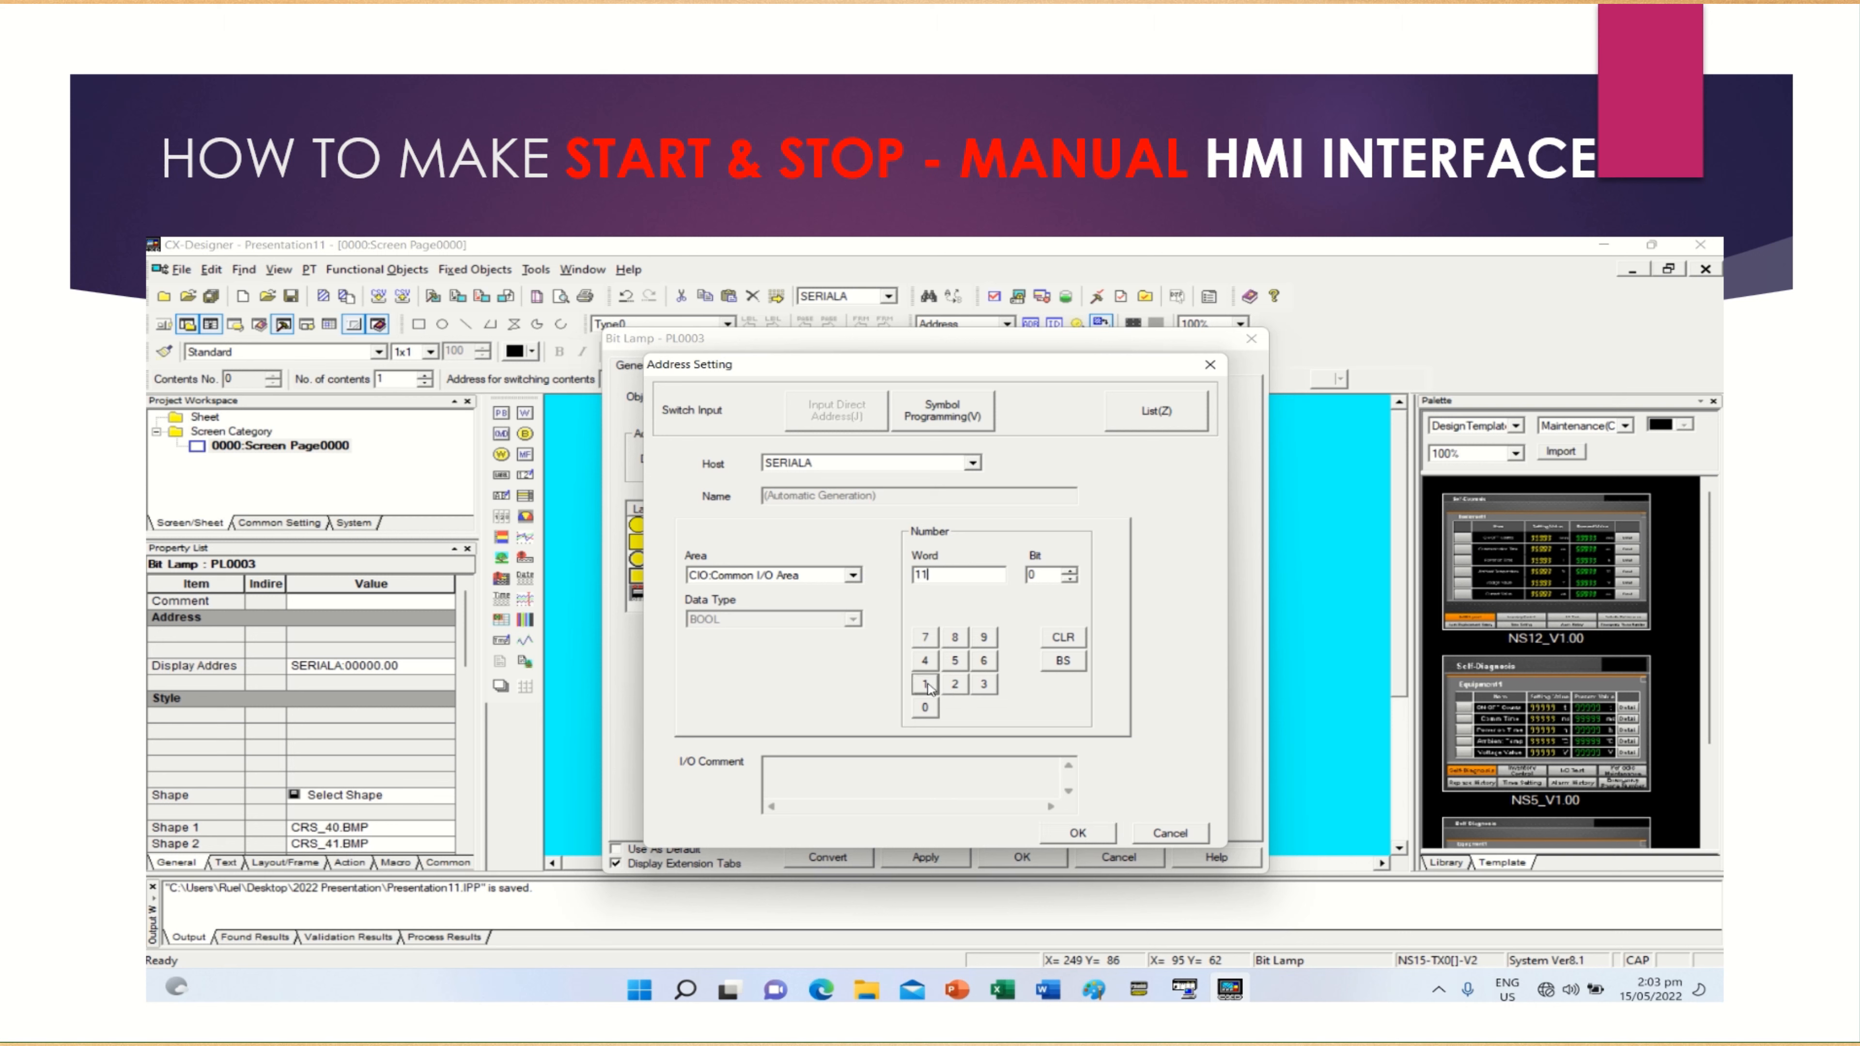
pyautogui.click(1056, 837)
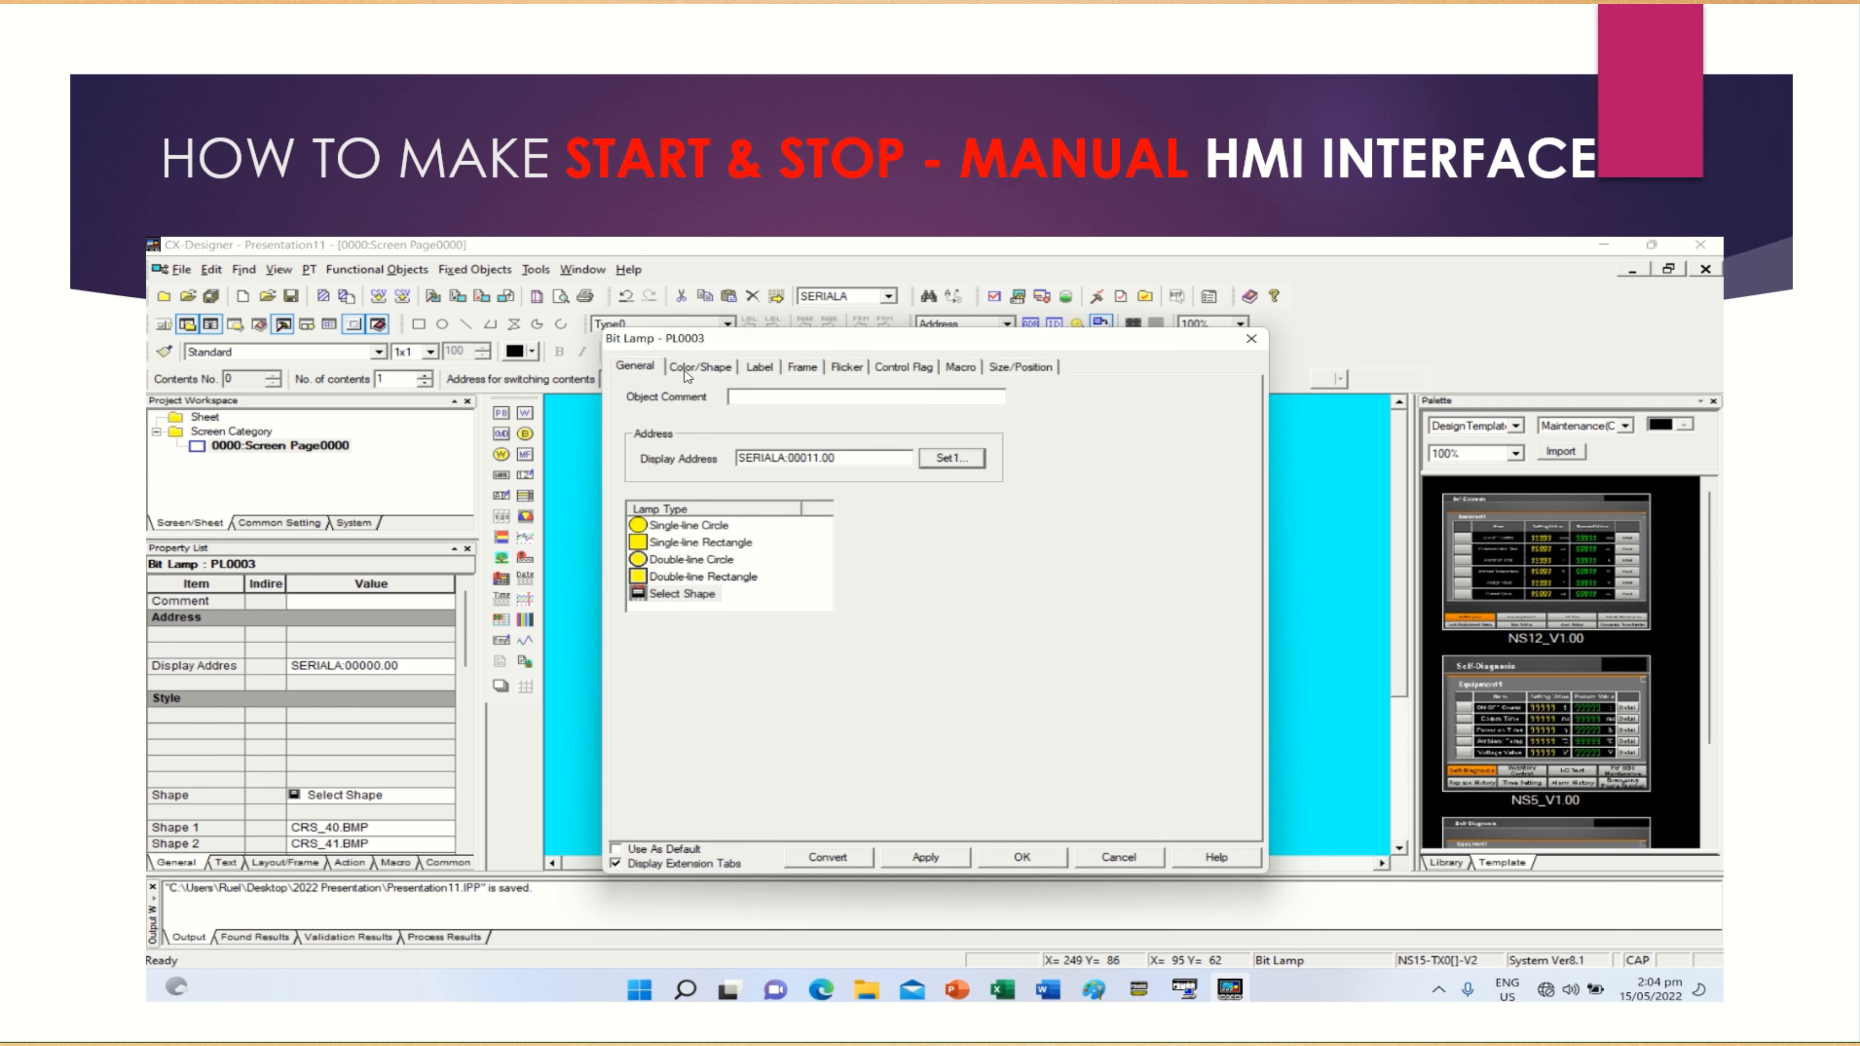
# Open the shape selection for the lamp's OFF shape and examine the Symbol designs, including Pumps, Valve(B), Valve(C), Valve(G) and Basic3
pyautogui.click(699, 367)
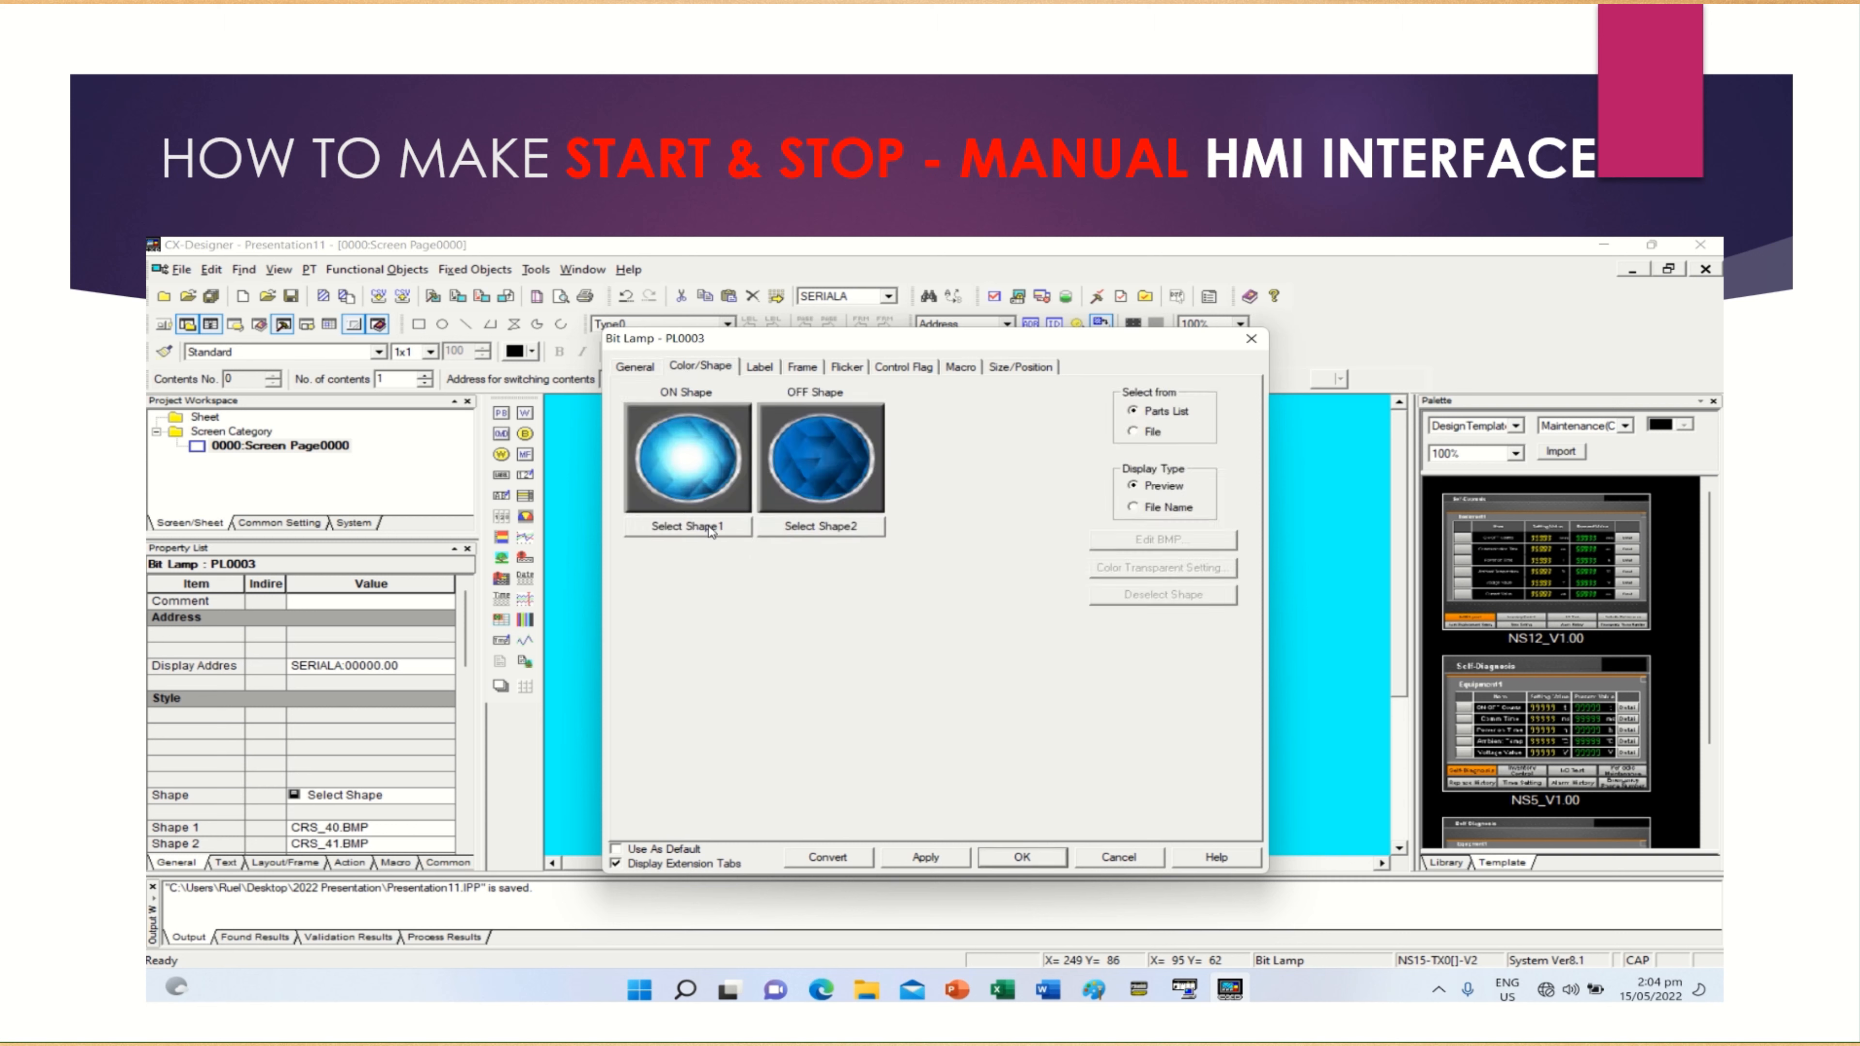
pyautogui.click(800, 528)
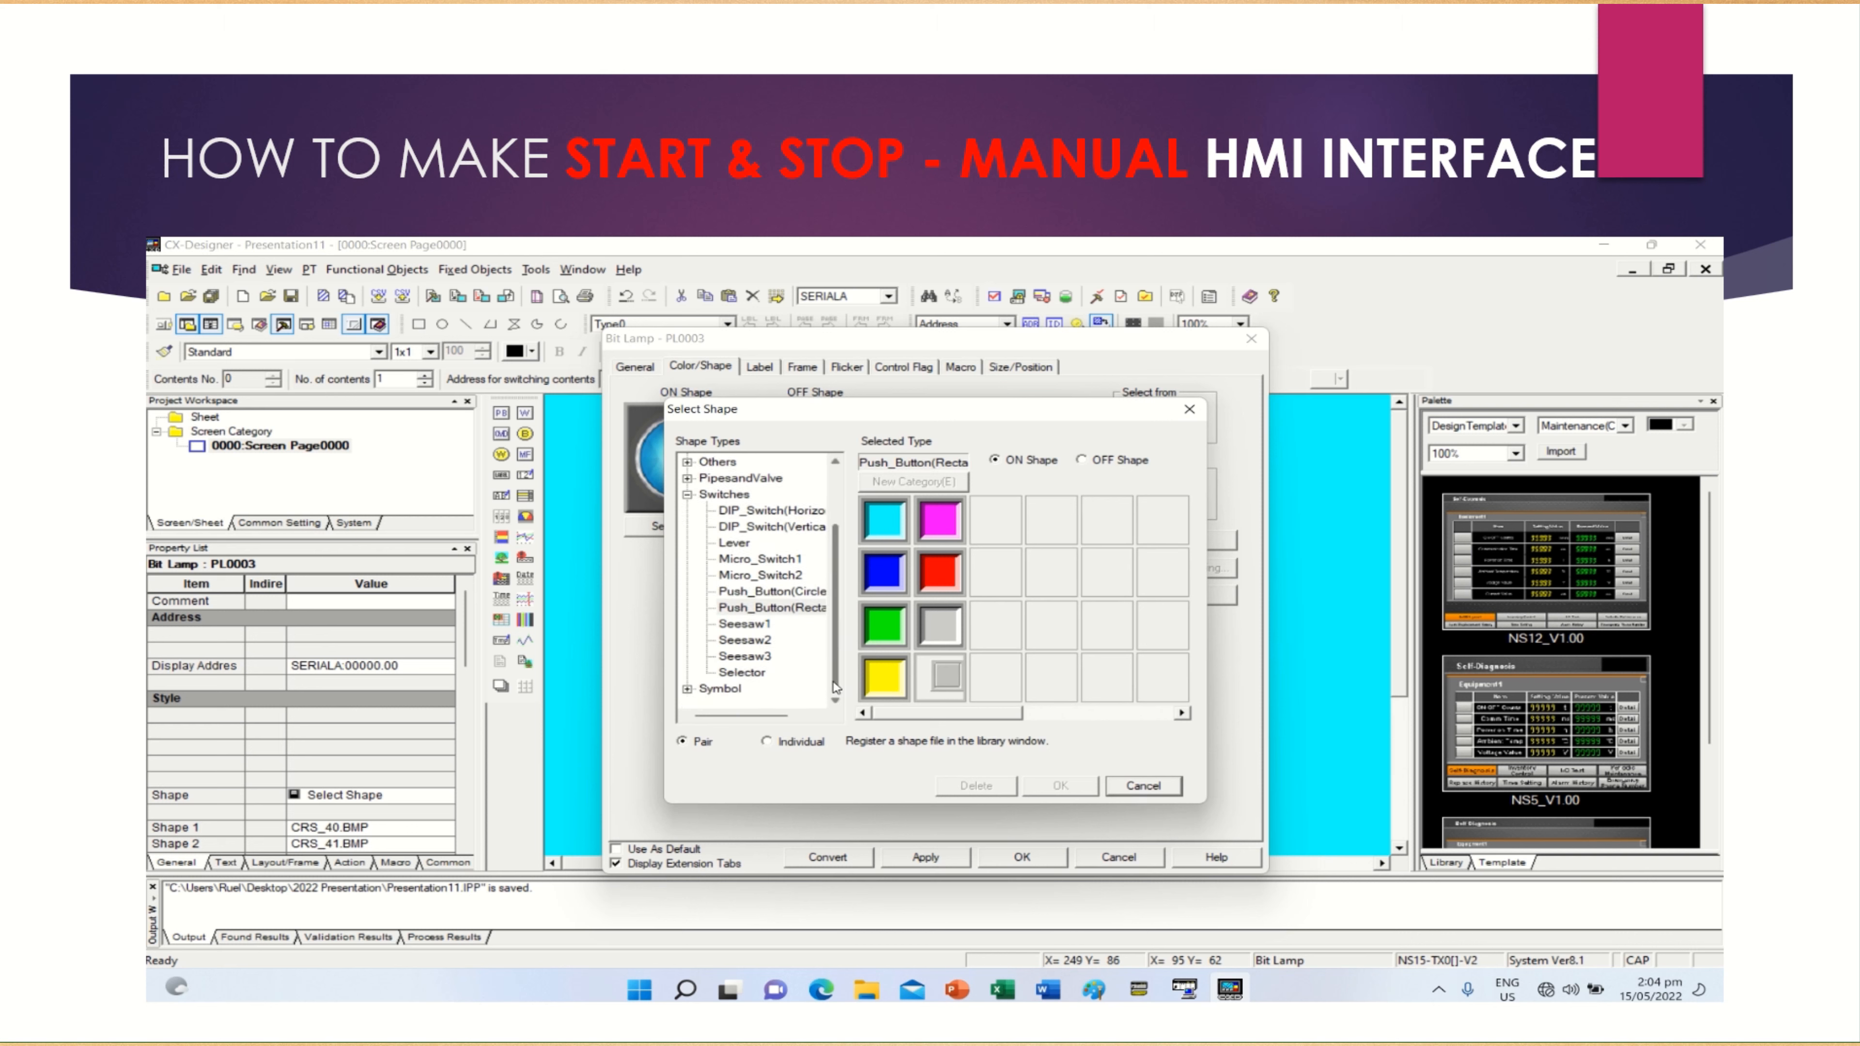
pyautogui.click(689, 696)
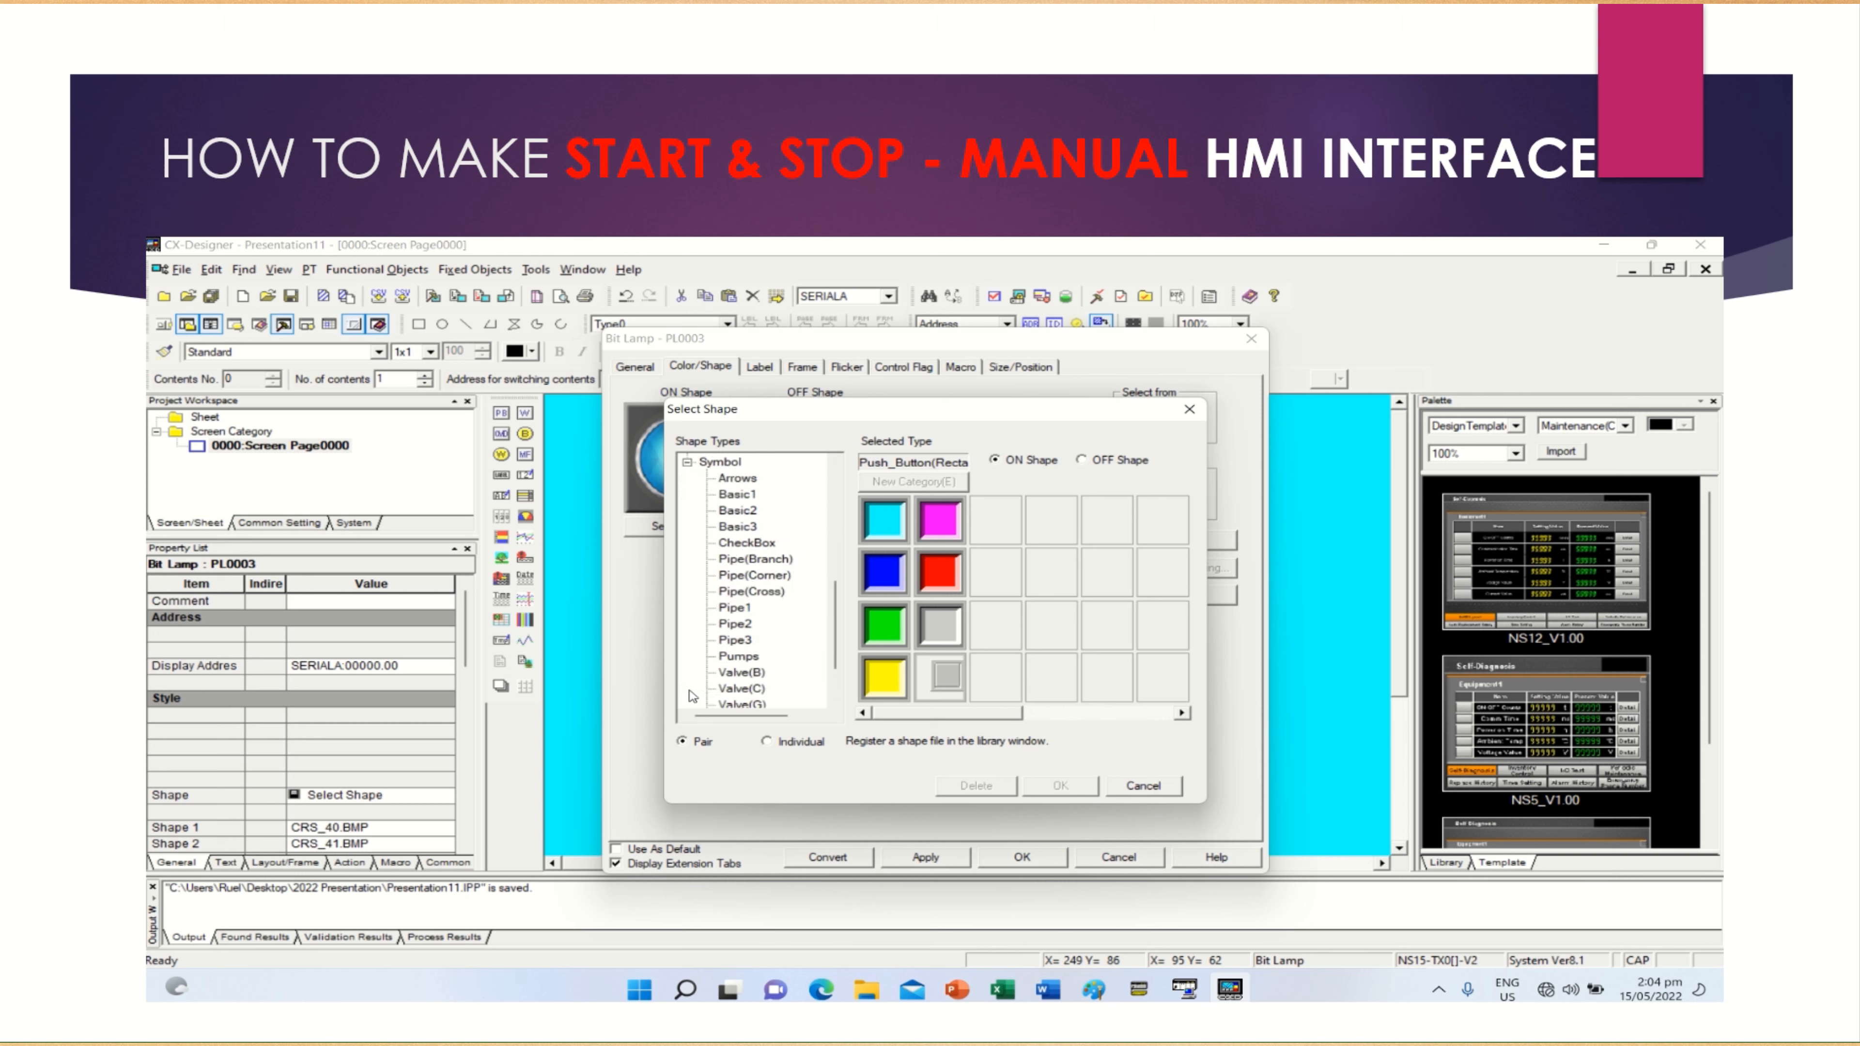
pyautogui.click(741, 658)
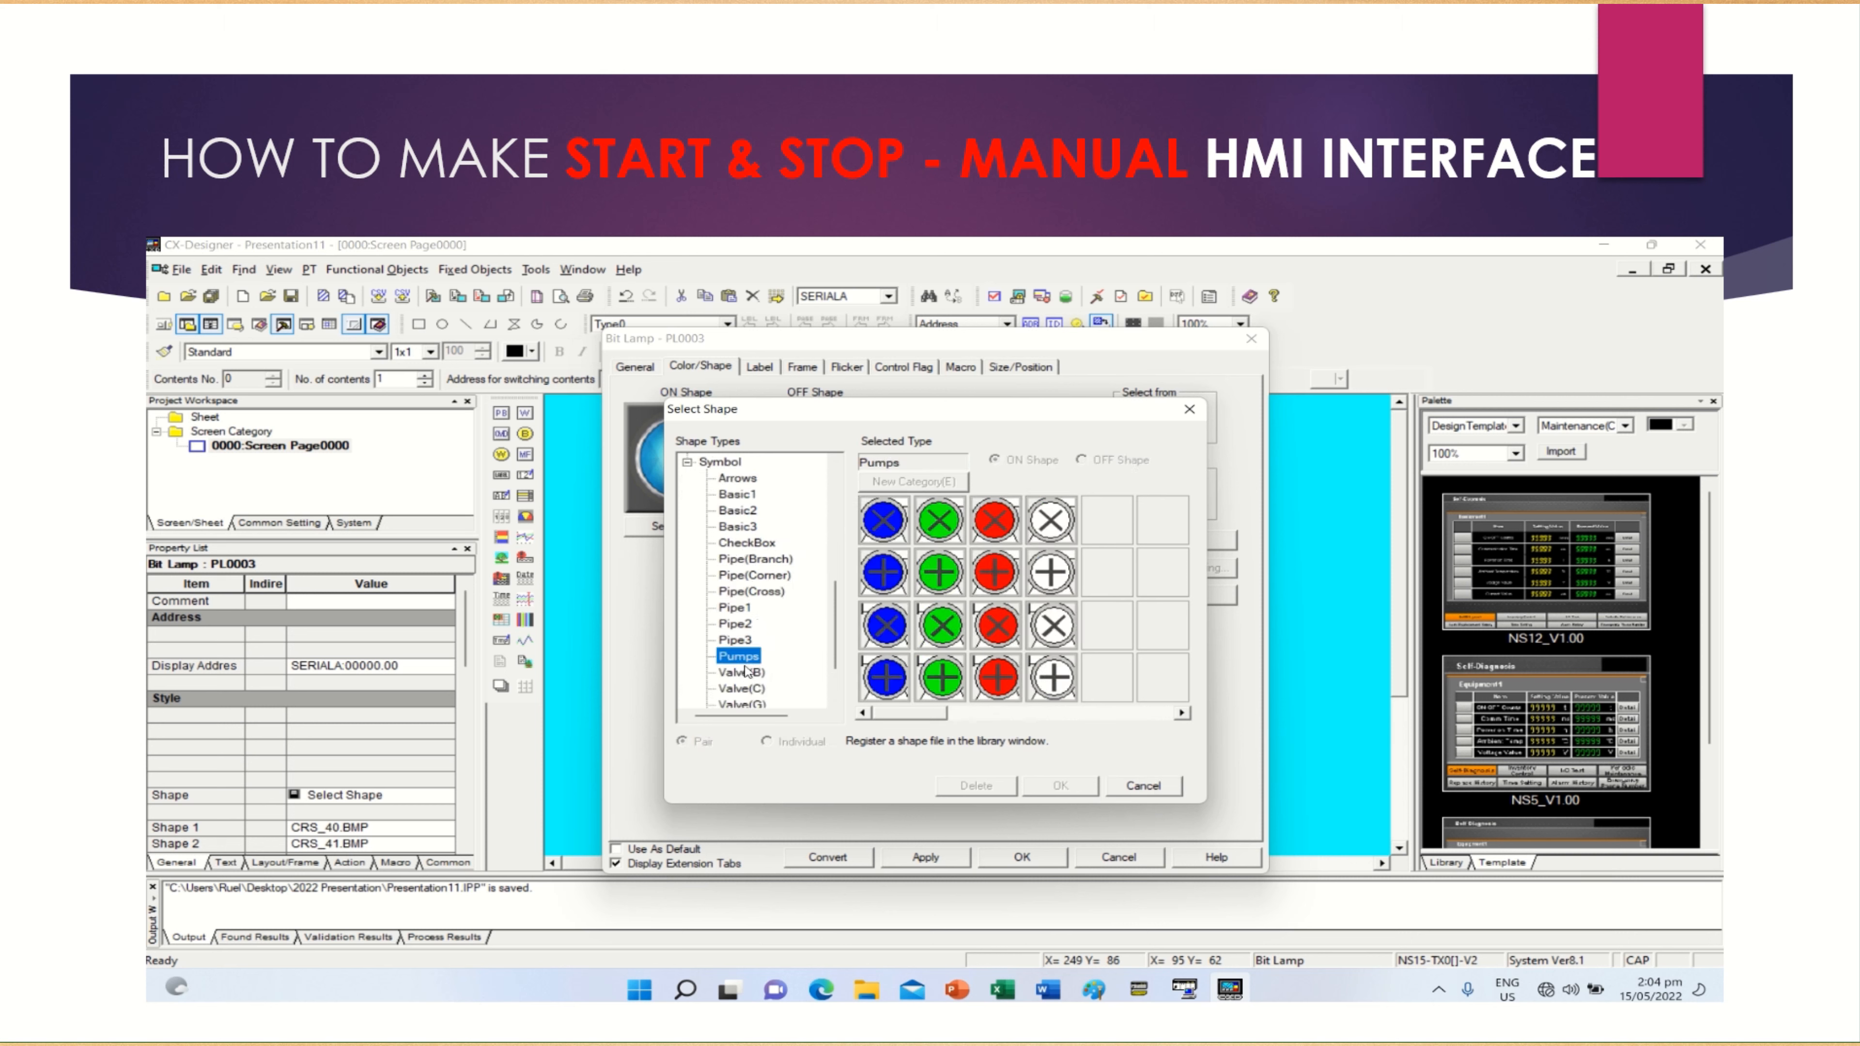
pyautogui.click(746, 673)
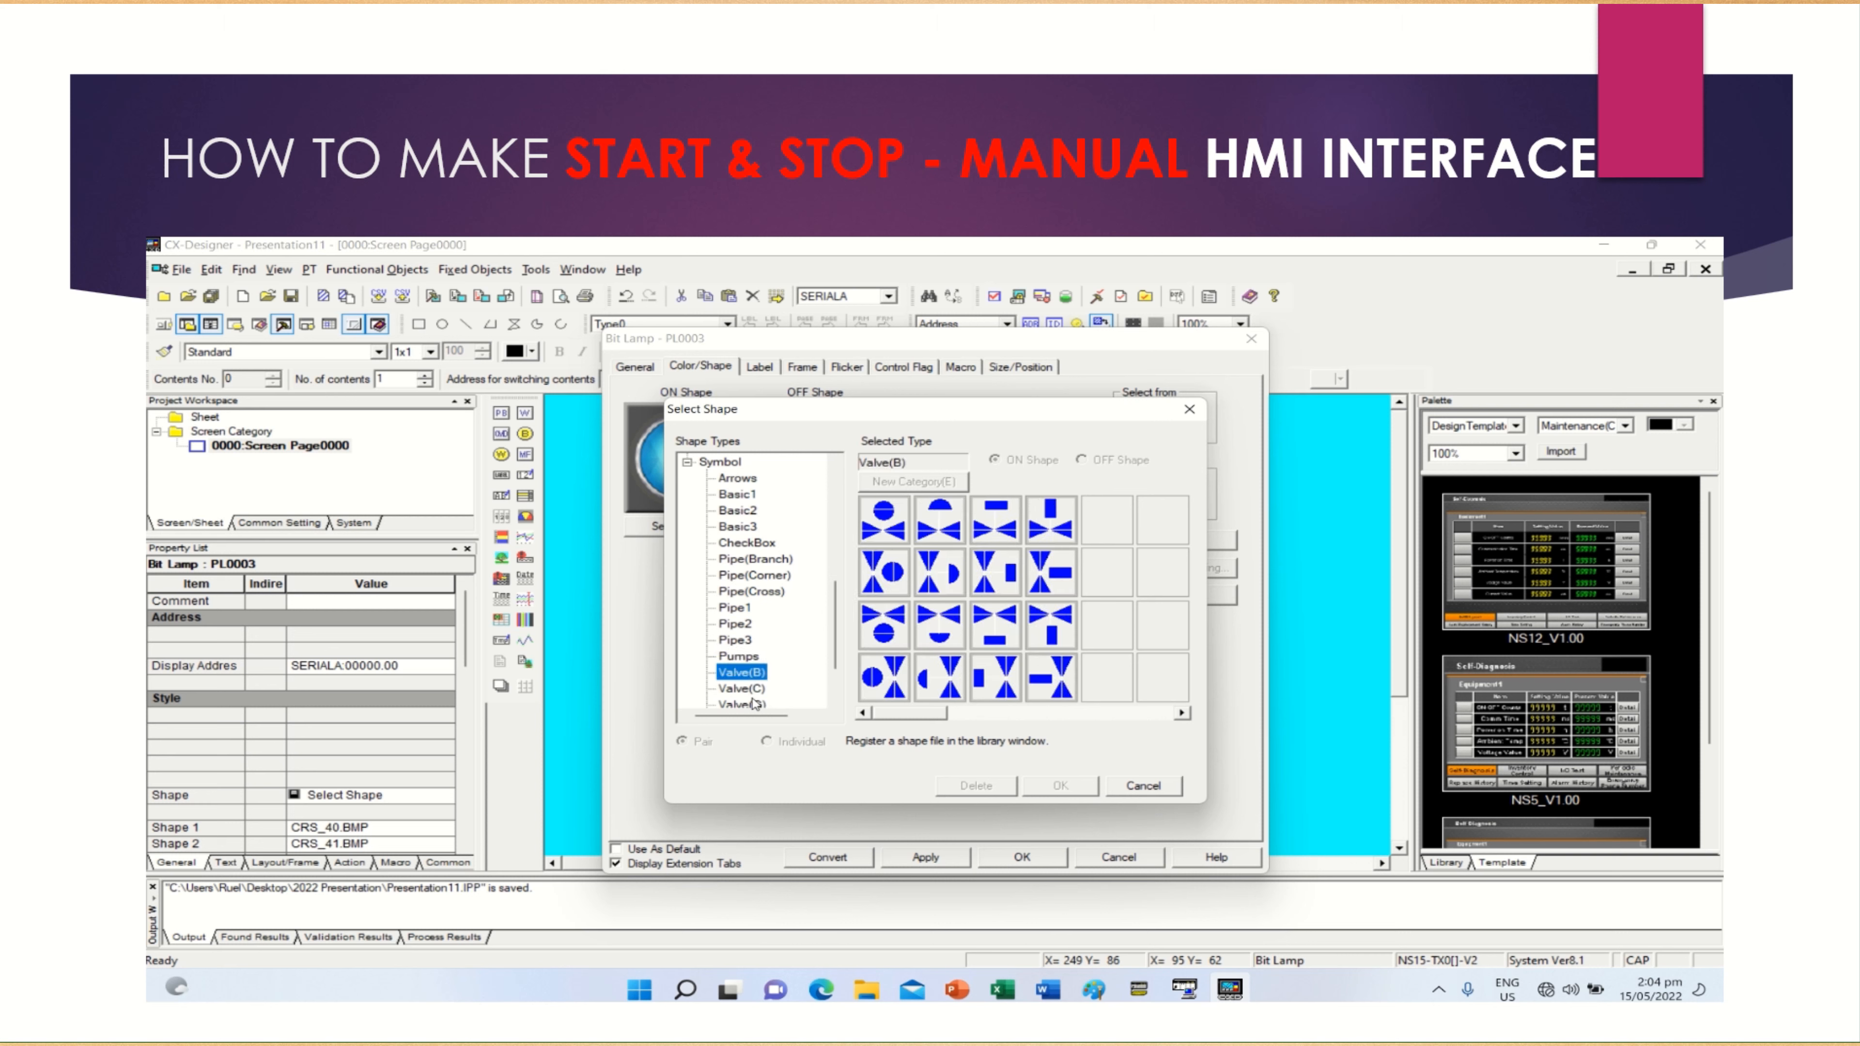
pyautogui.click(744, 690)
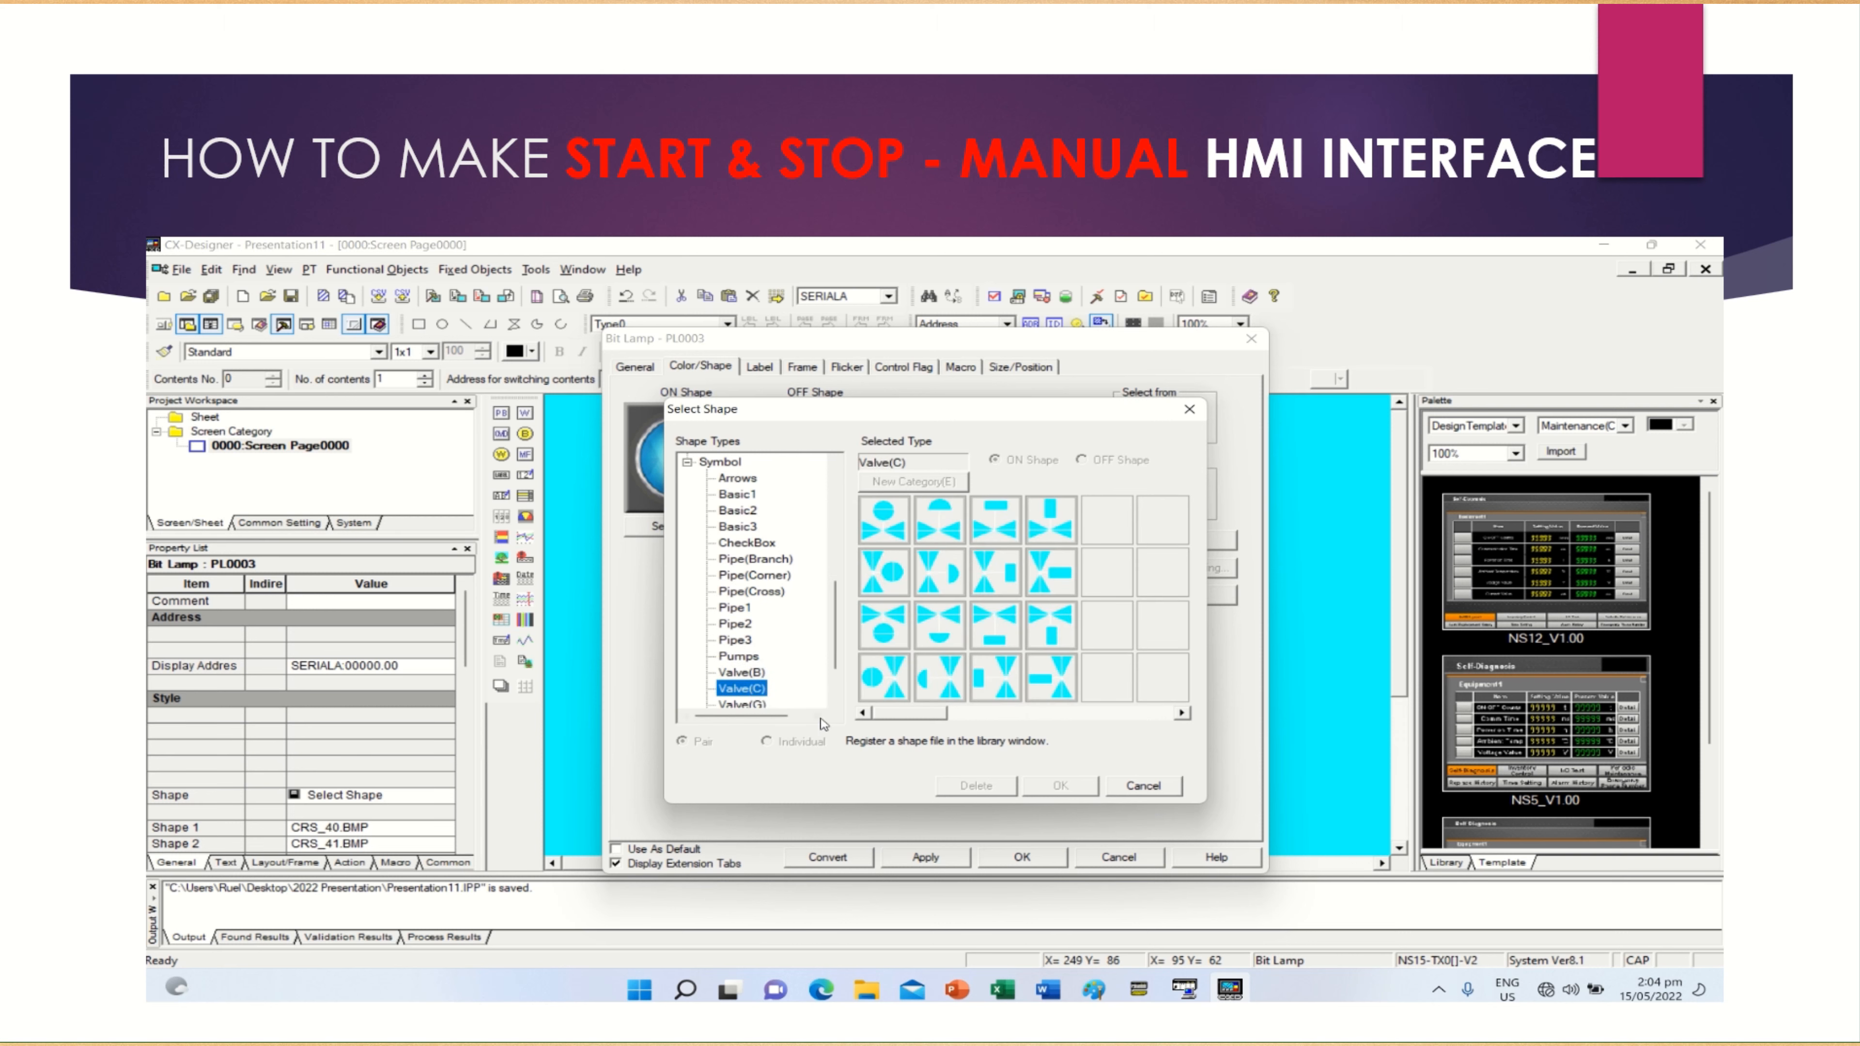
pyautogui.scroll(-2, 835, 705)
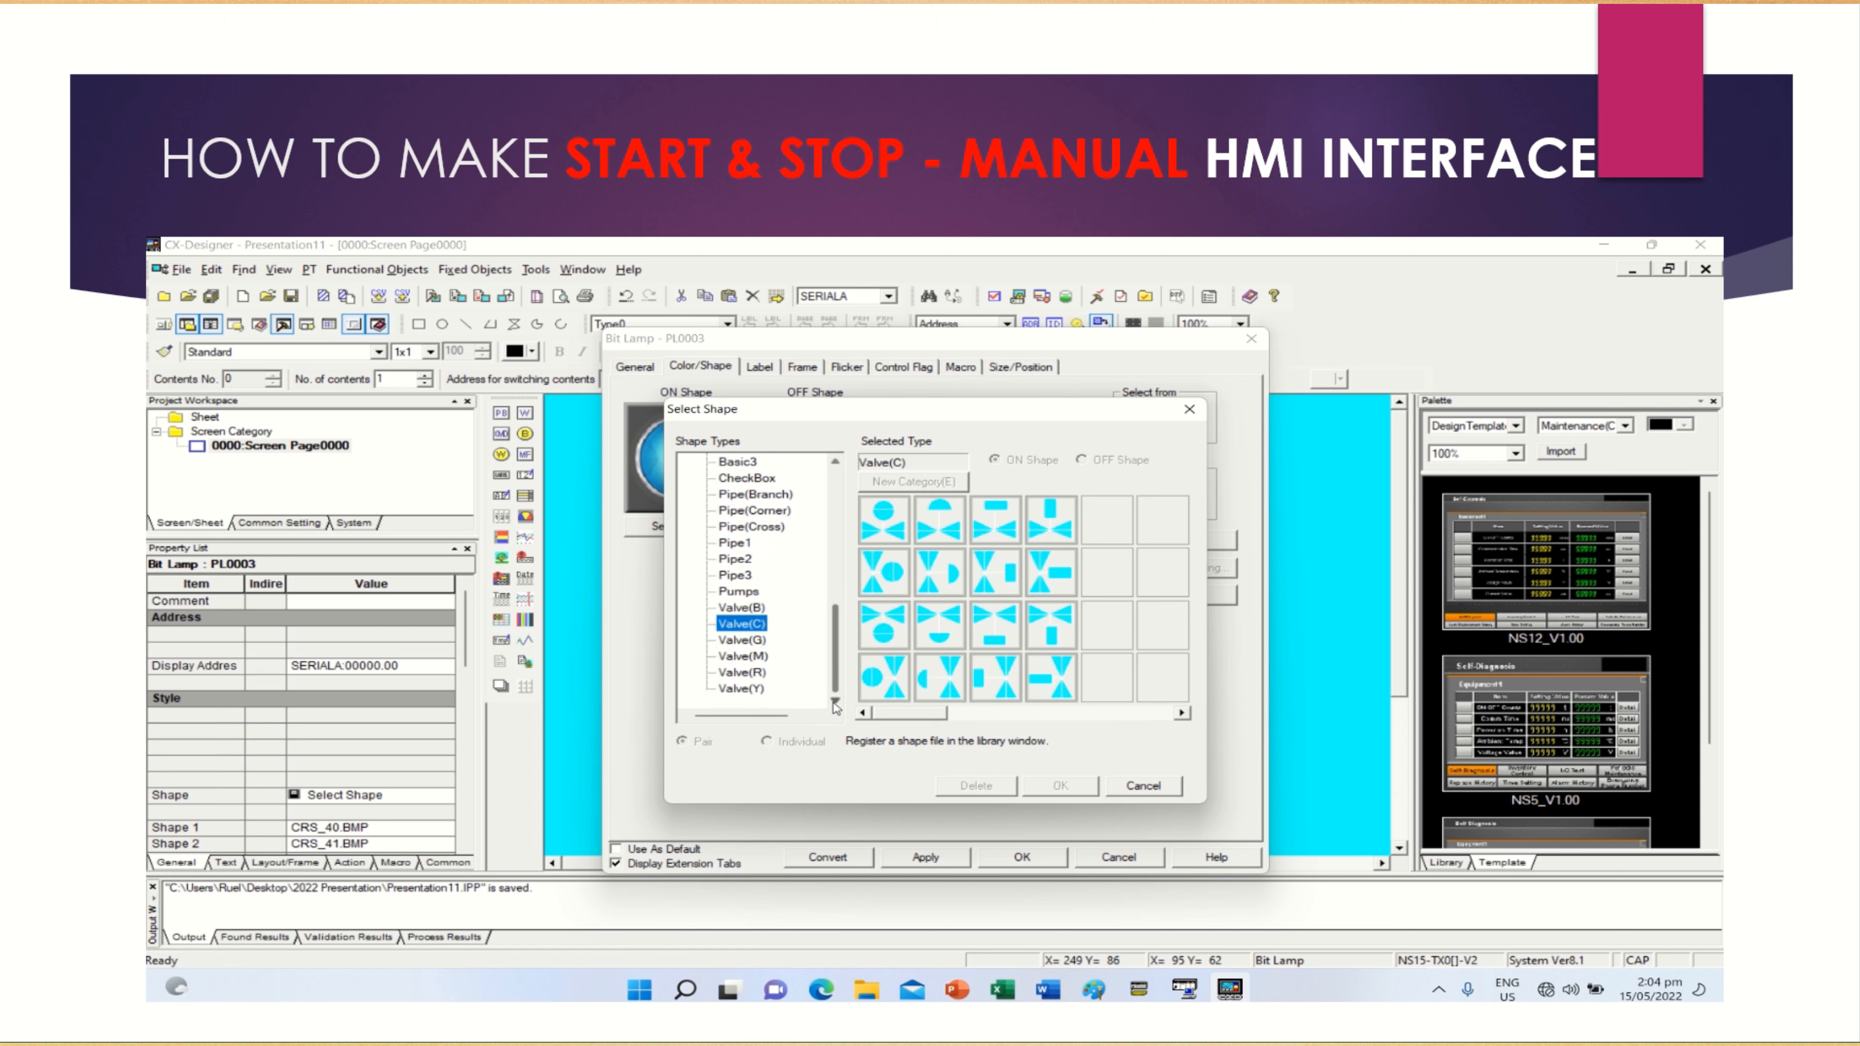
pyautogui.click(742, 640)
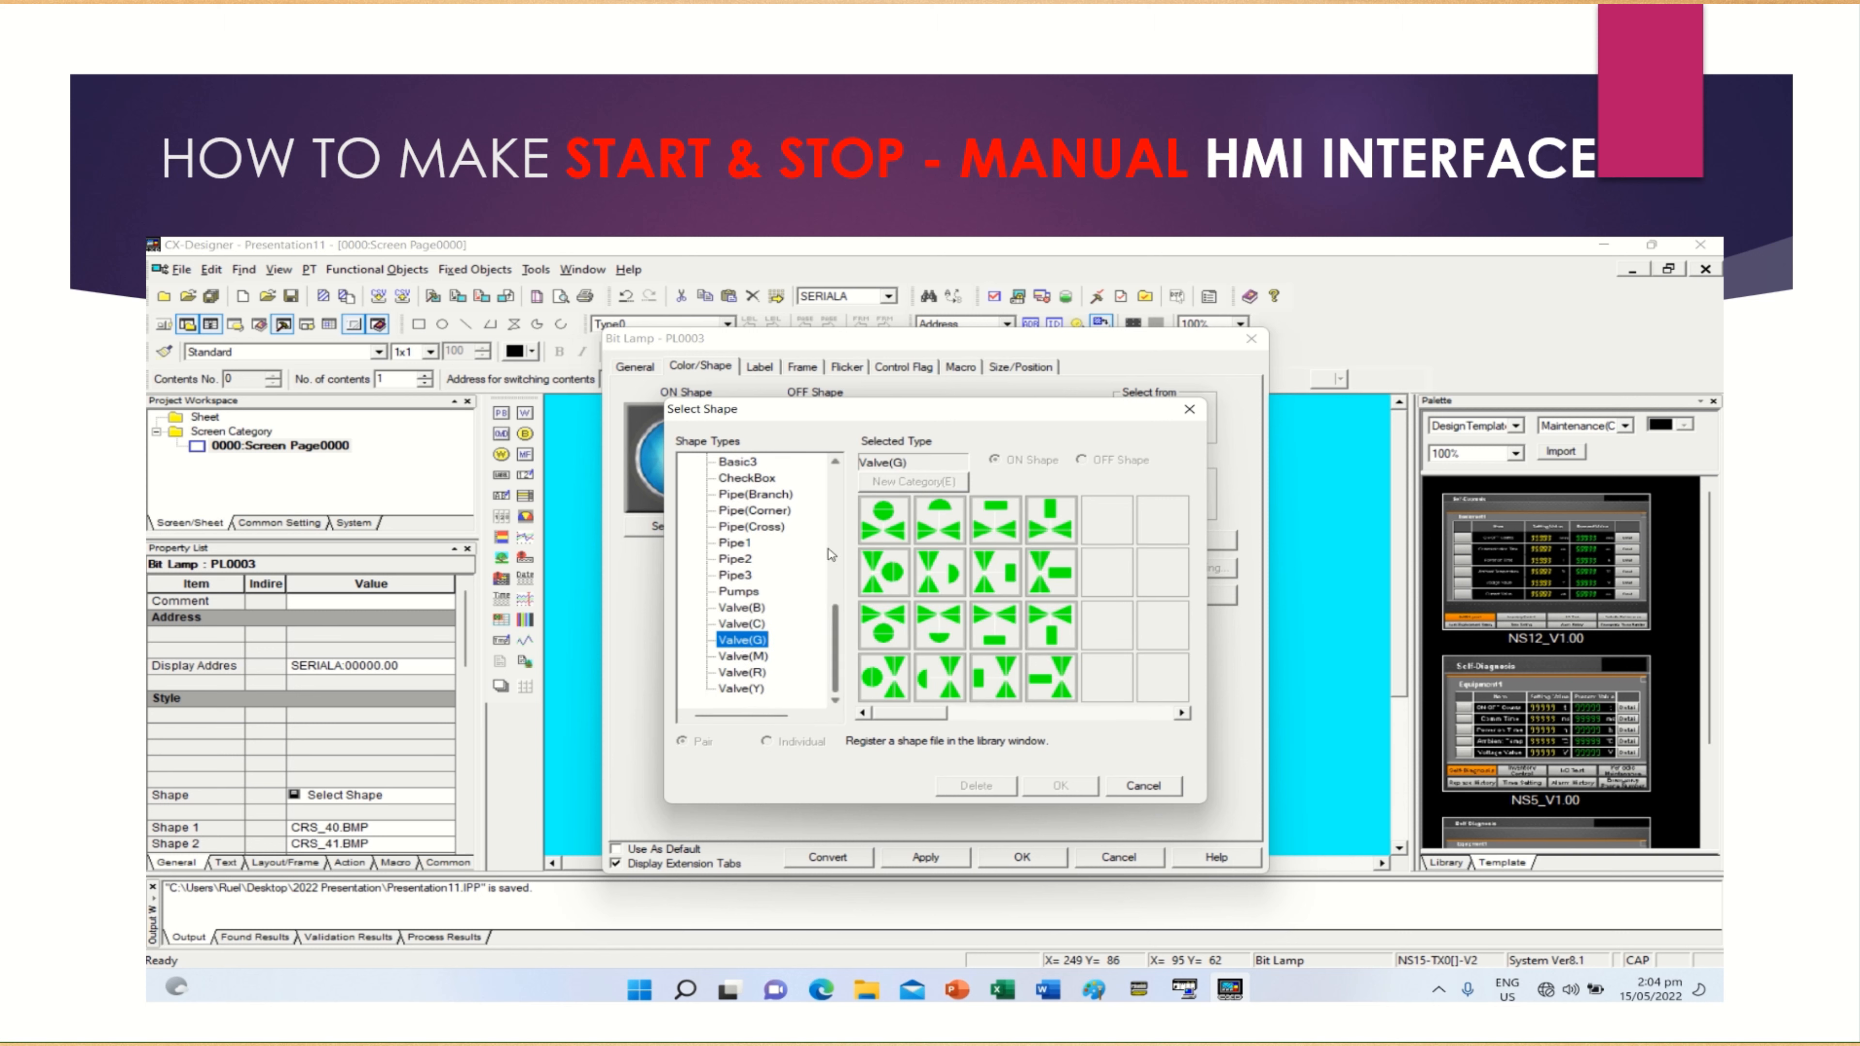
pyautogui.click(738, 462)
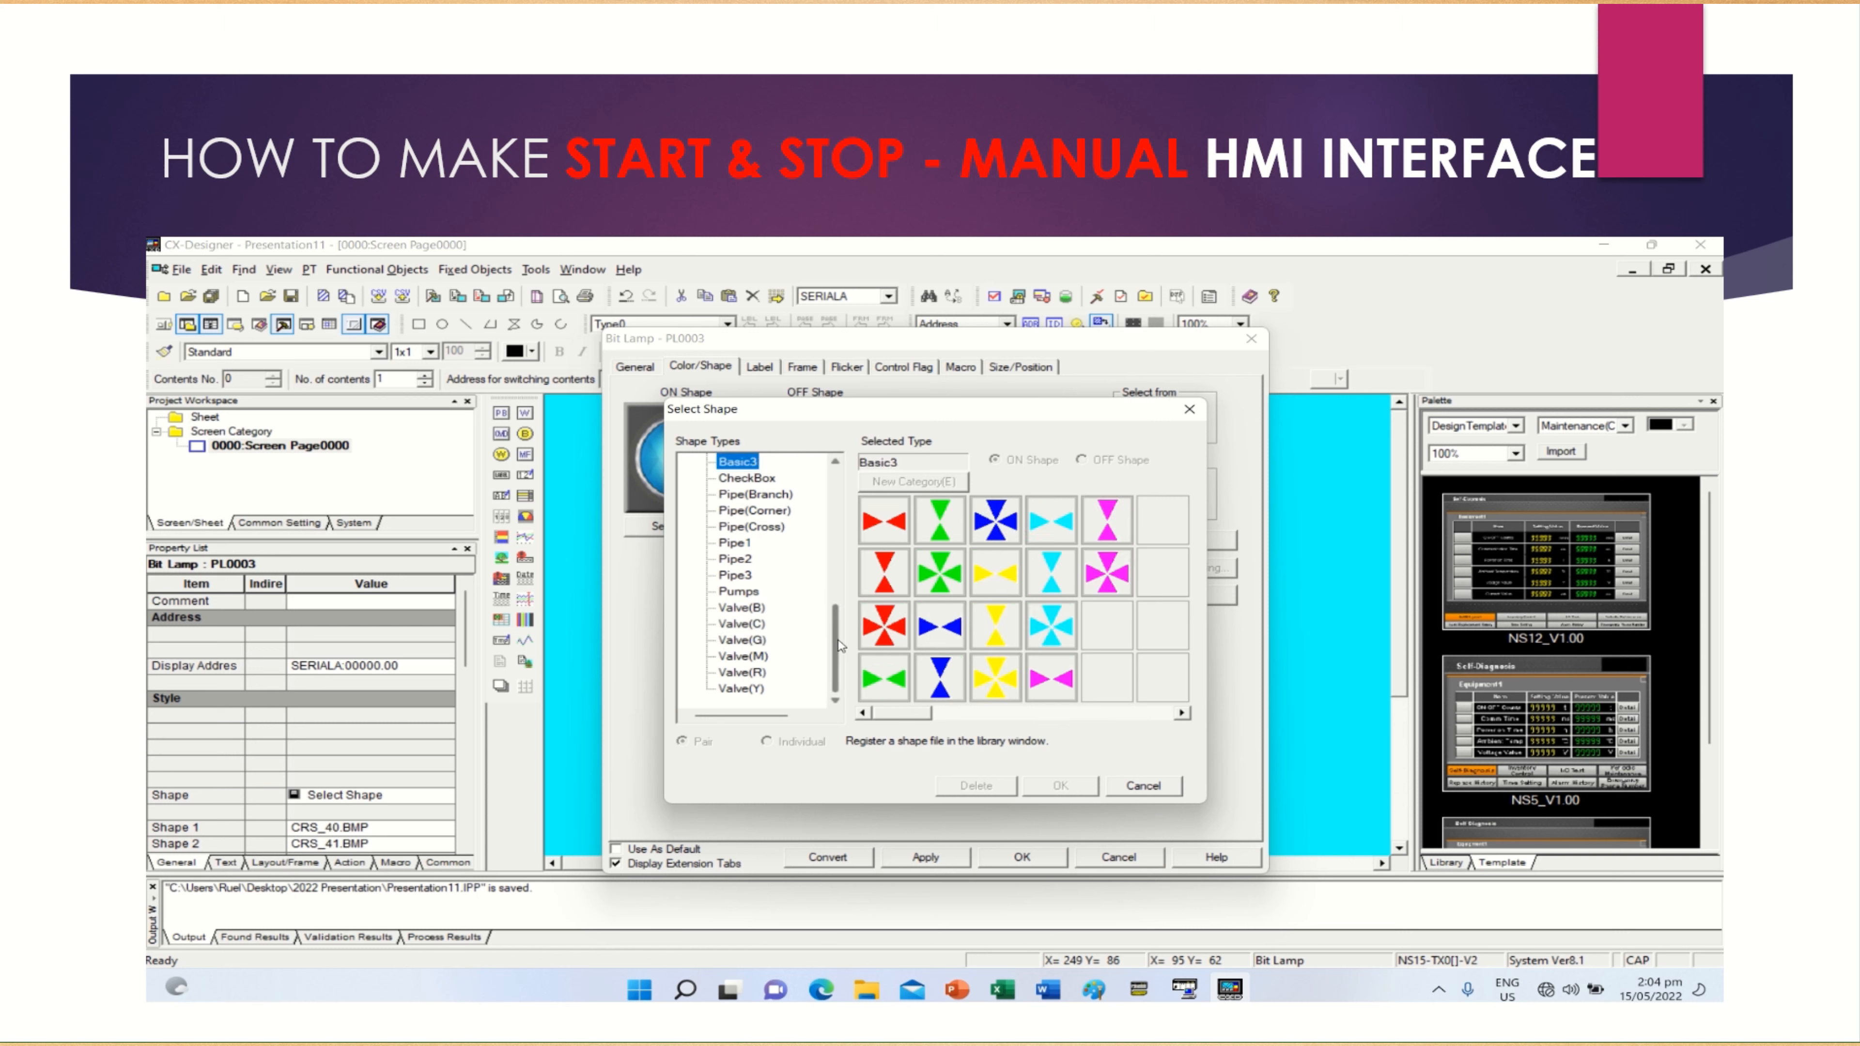
# Examine the PipesandValve shapes for the lamp, covering Blower, Pump, Valve(Handle), Valve(Relief), Pipe(M) and Hopper
pyautogui.moveTo(840, 645); pyautogui.dragTo(813, 515)
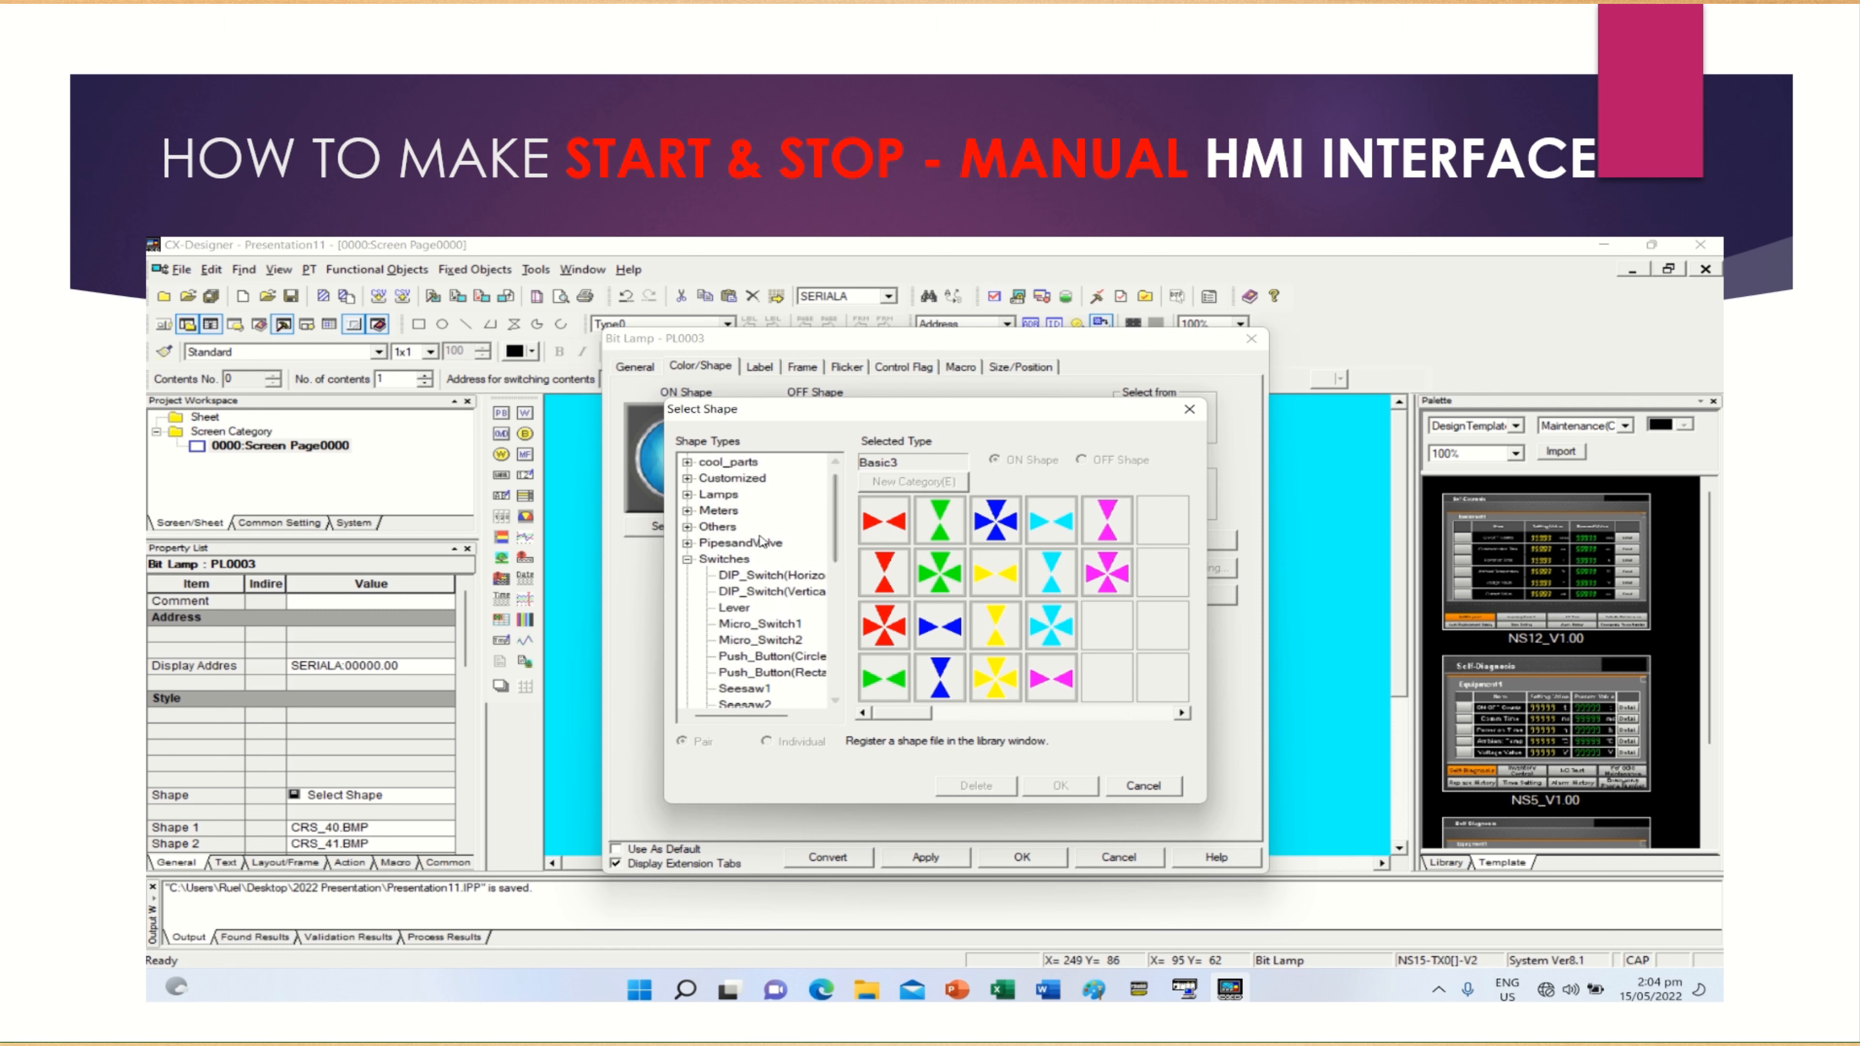
pyautogui.click(688, 543)
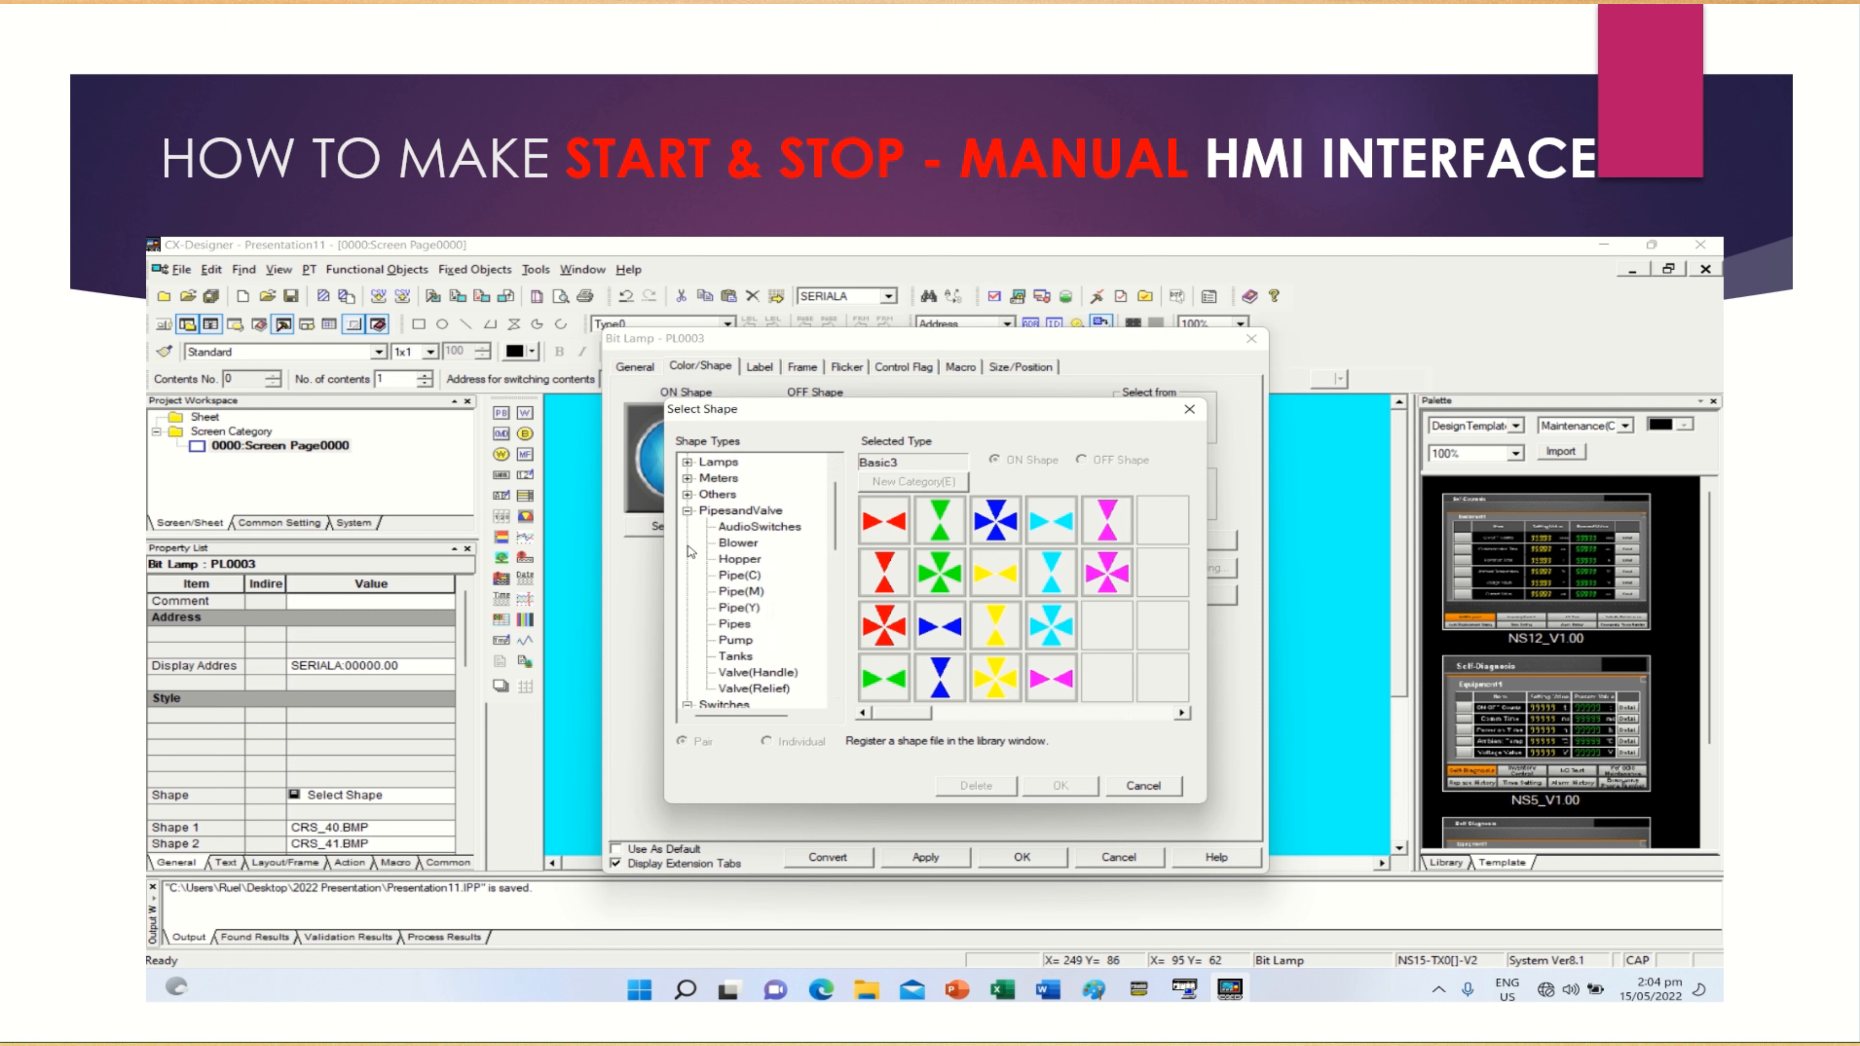
pyautogui.click(733, 549)
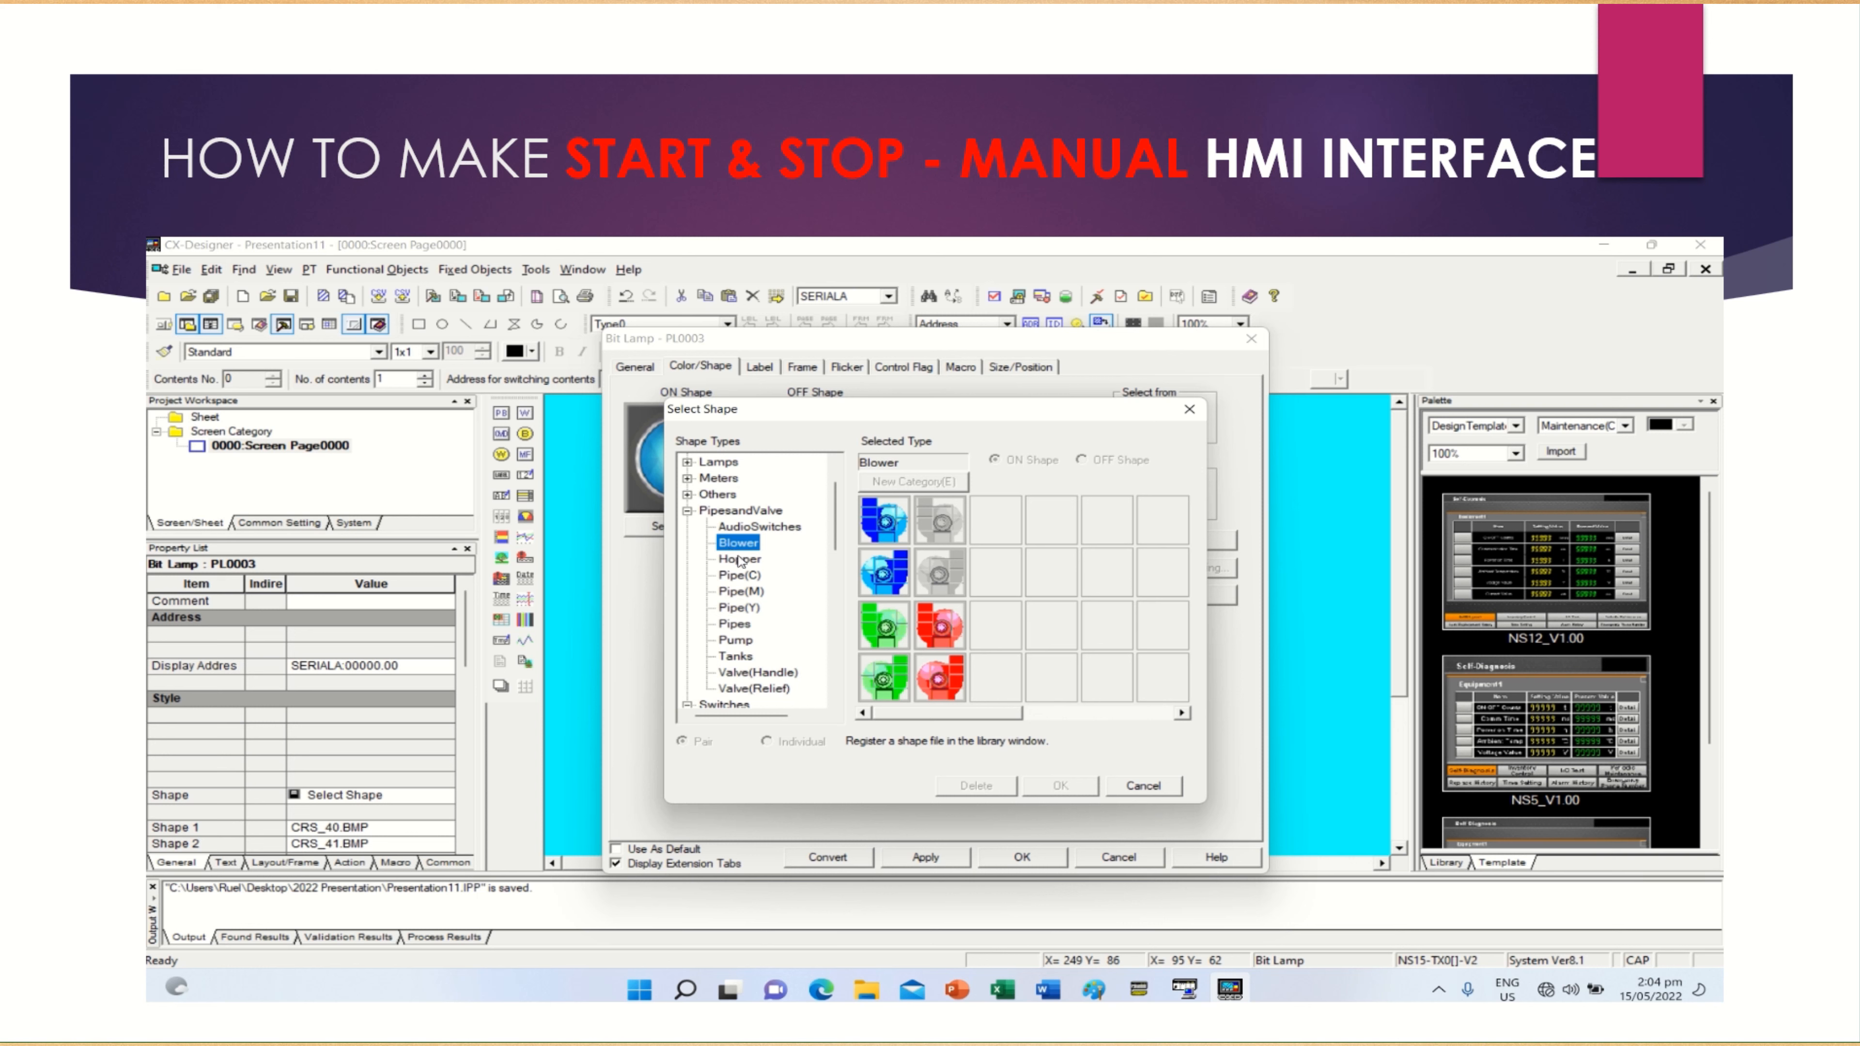
pyautogui.click(734, 640)
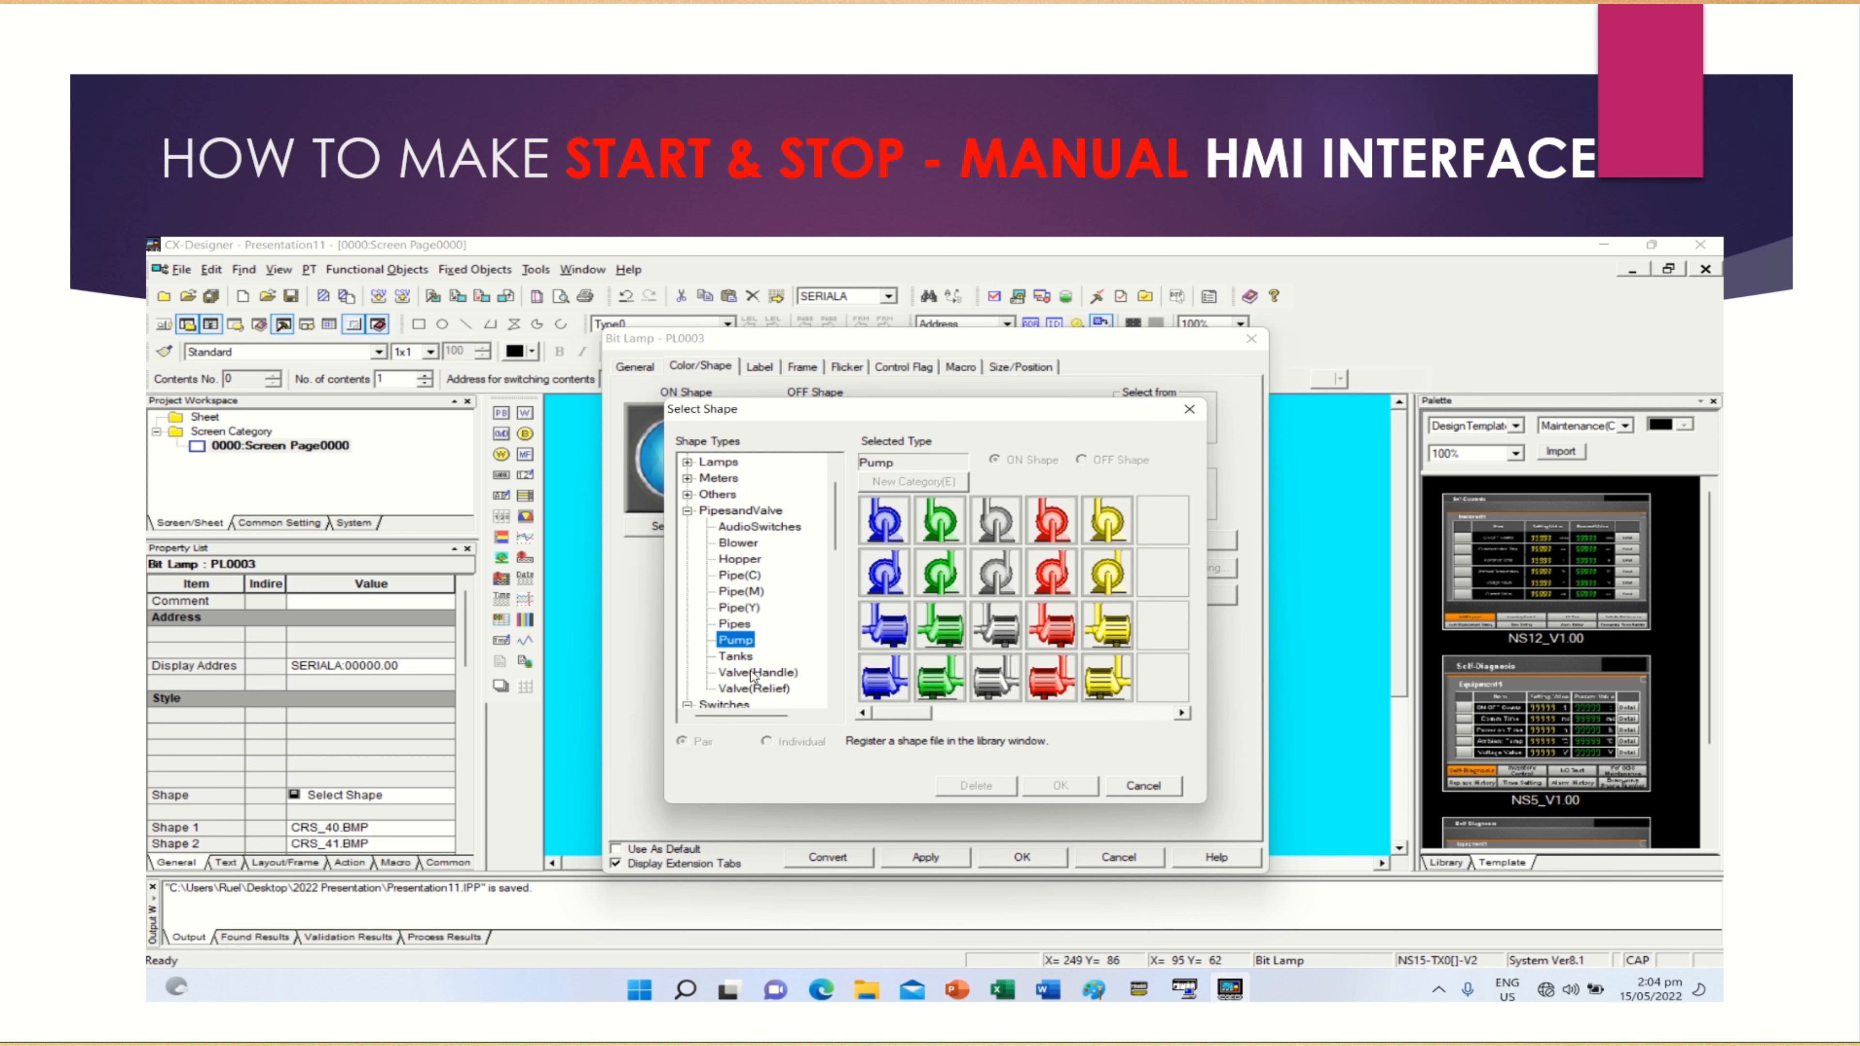
pyautogui.click(754, 673)
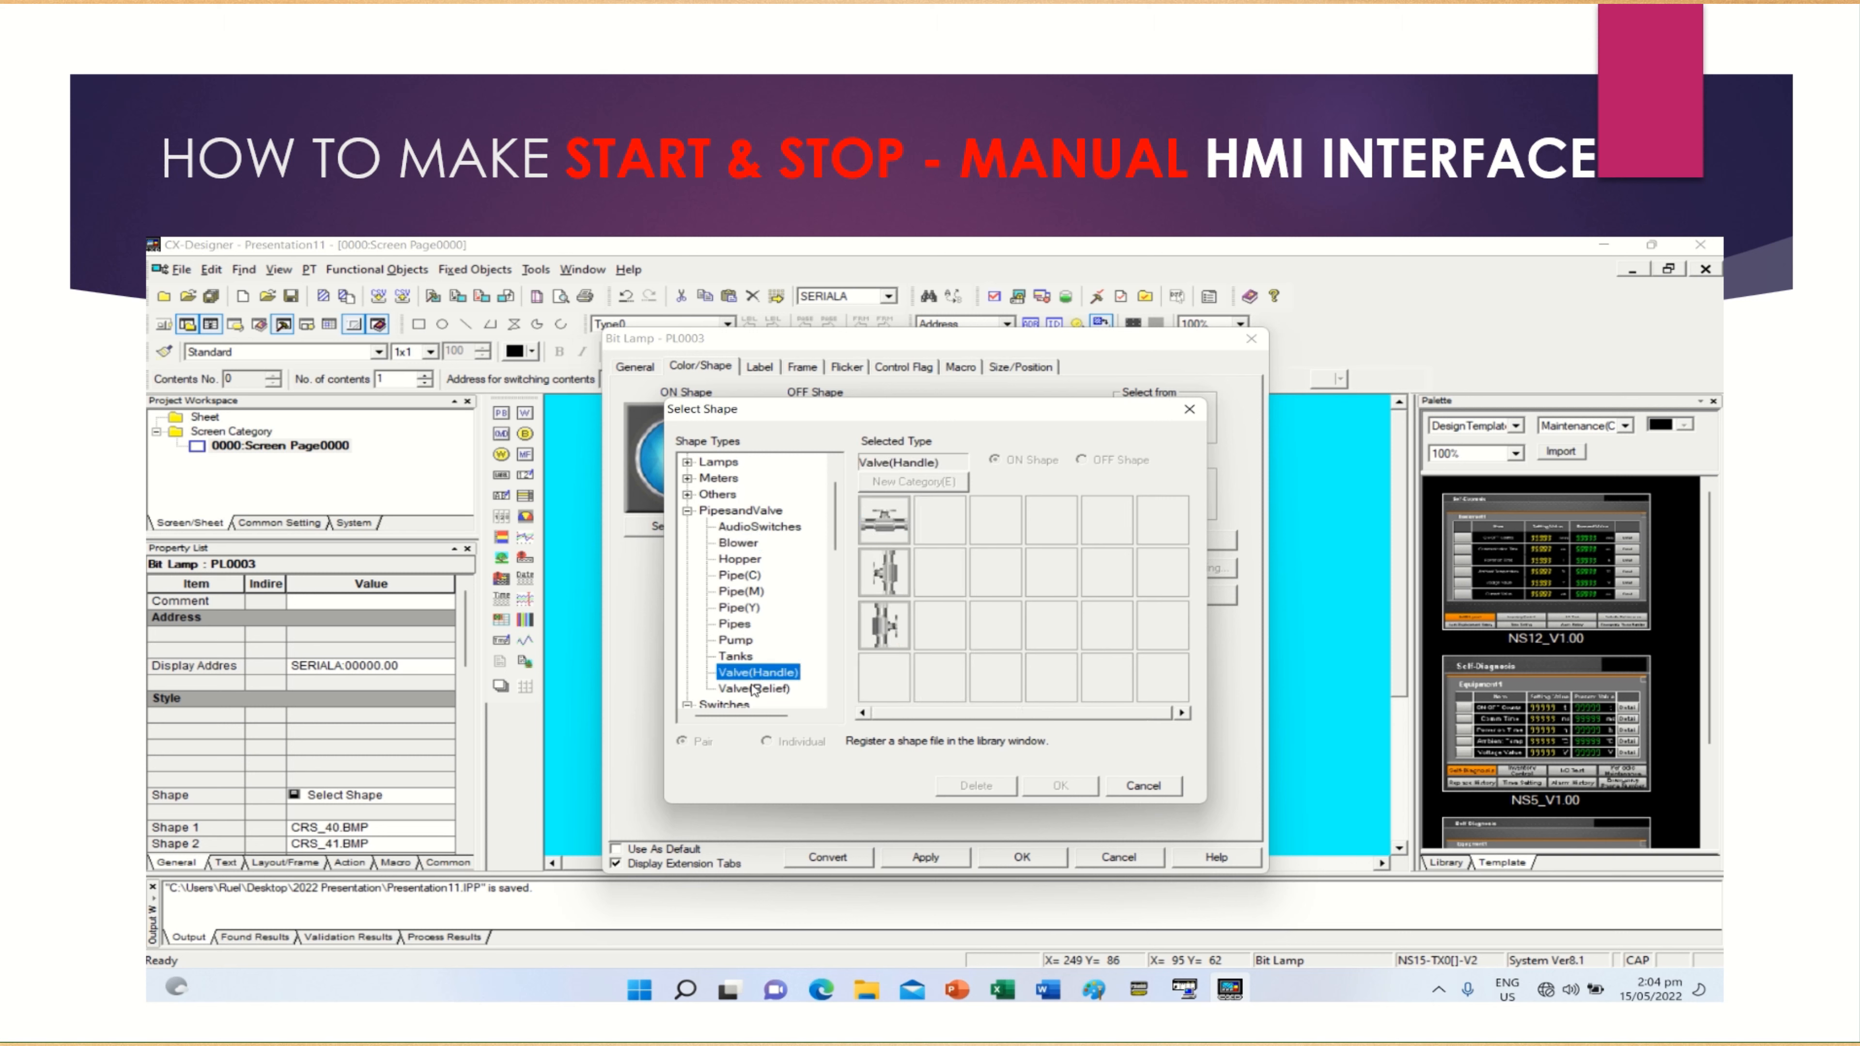
pyautogui.click(755, 690)
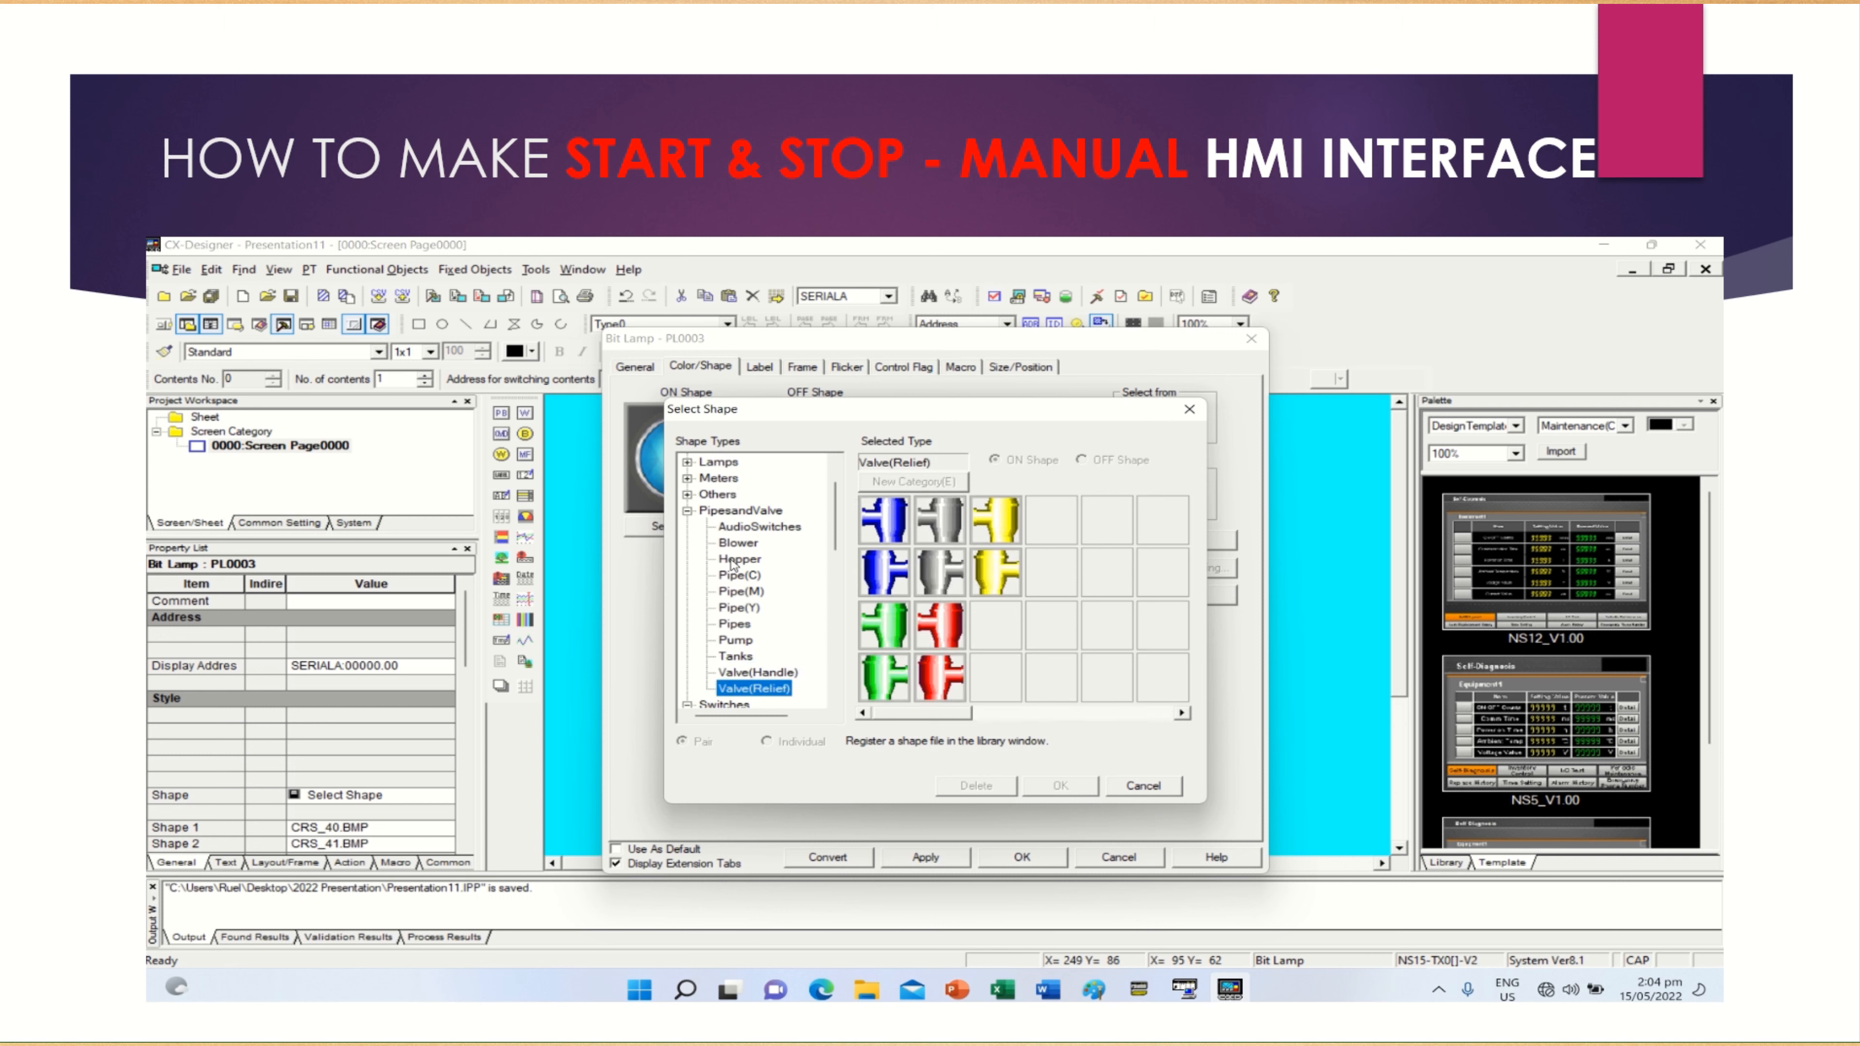
pyautogui.click(738, 592)
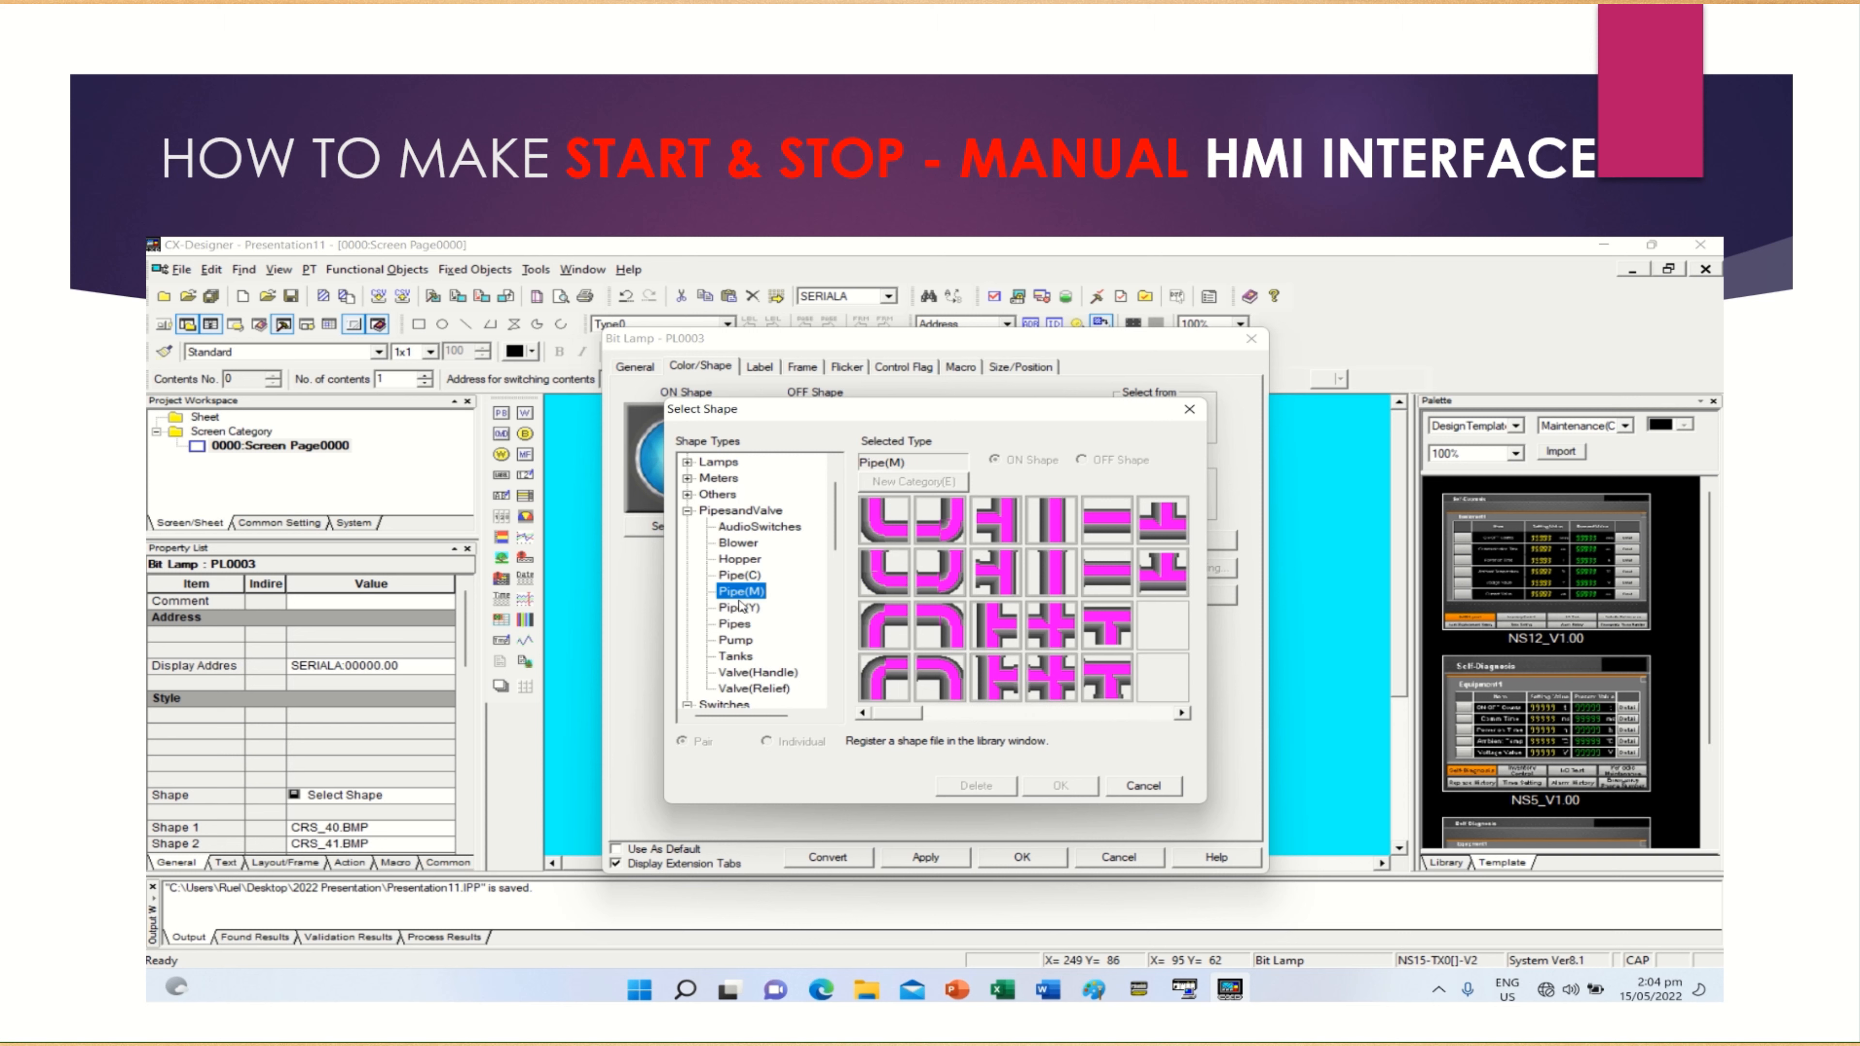
pyautogui.click(738, 560)
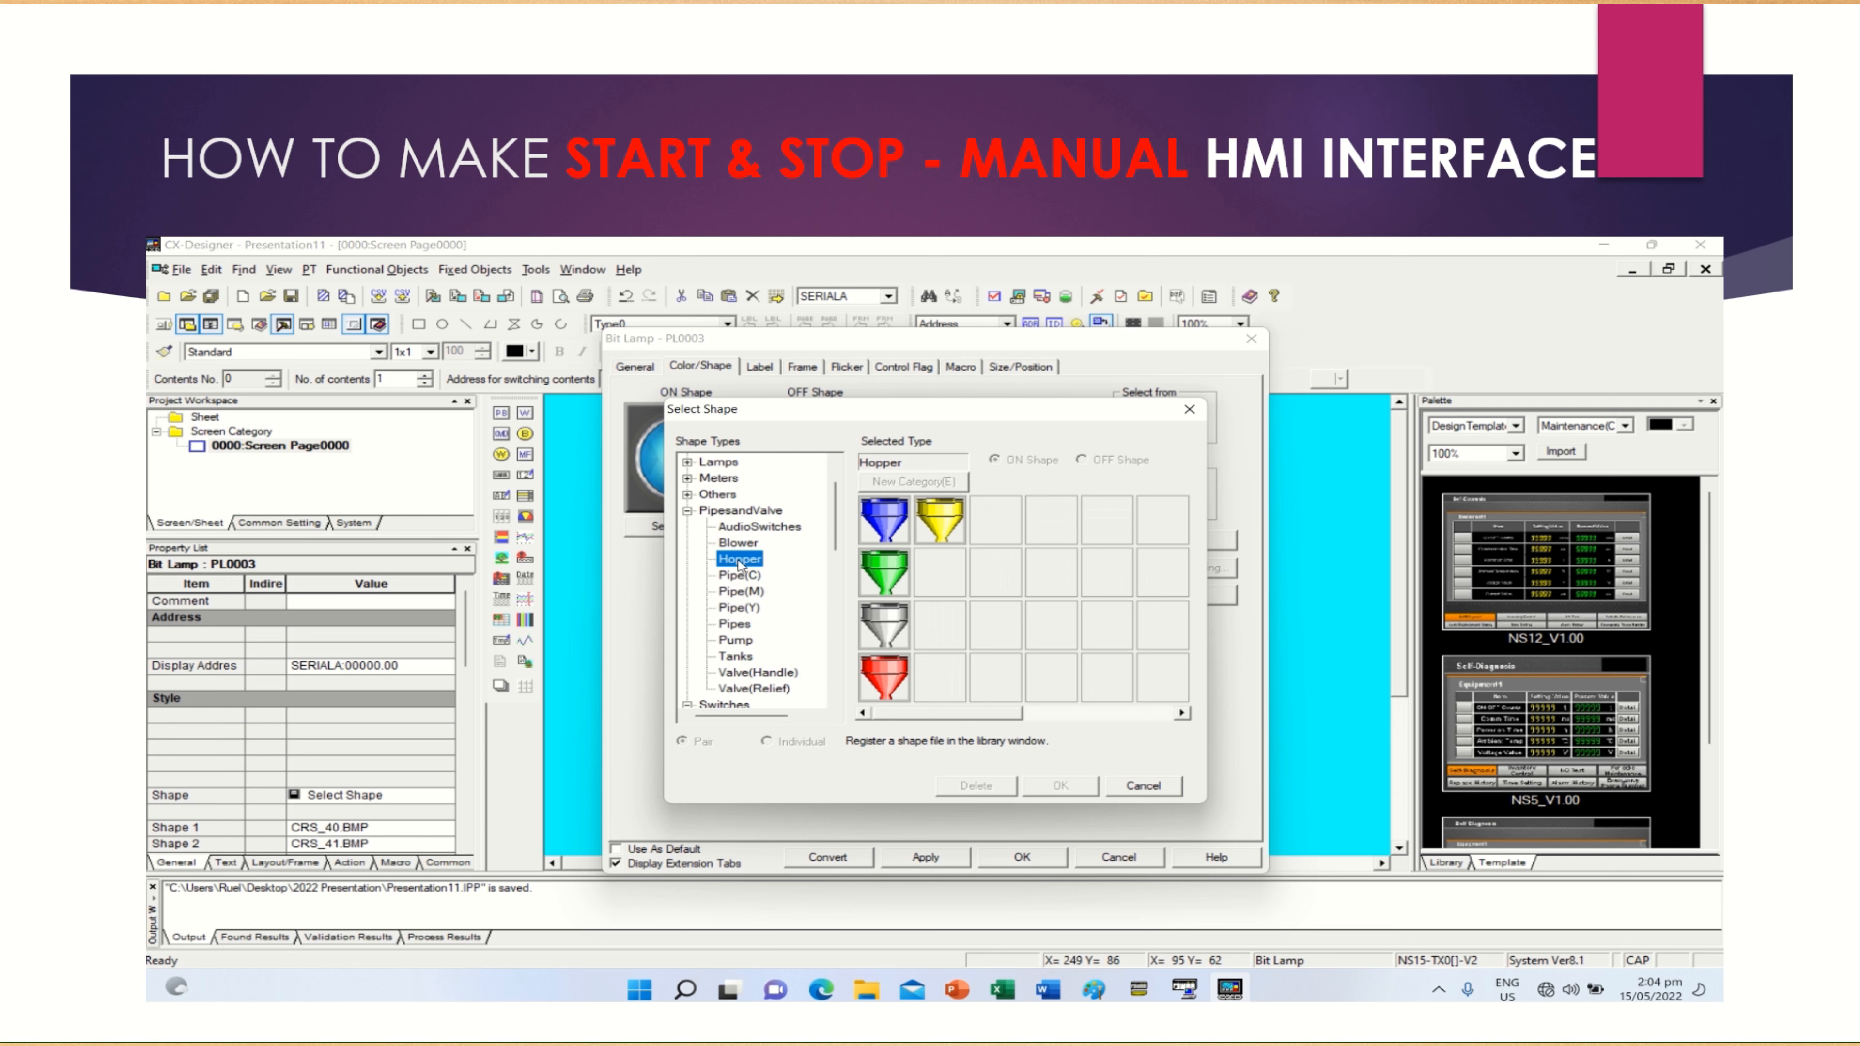
pyautogui.click(744, 674)
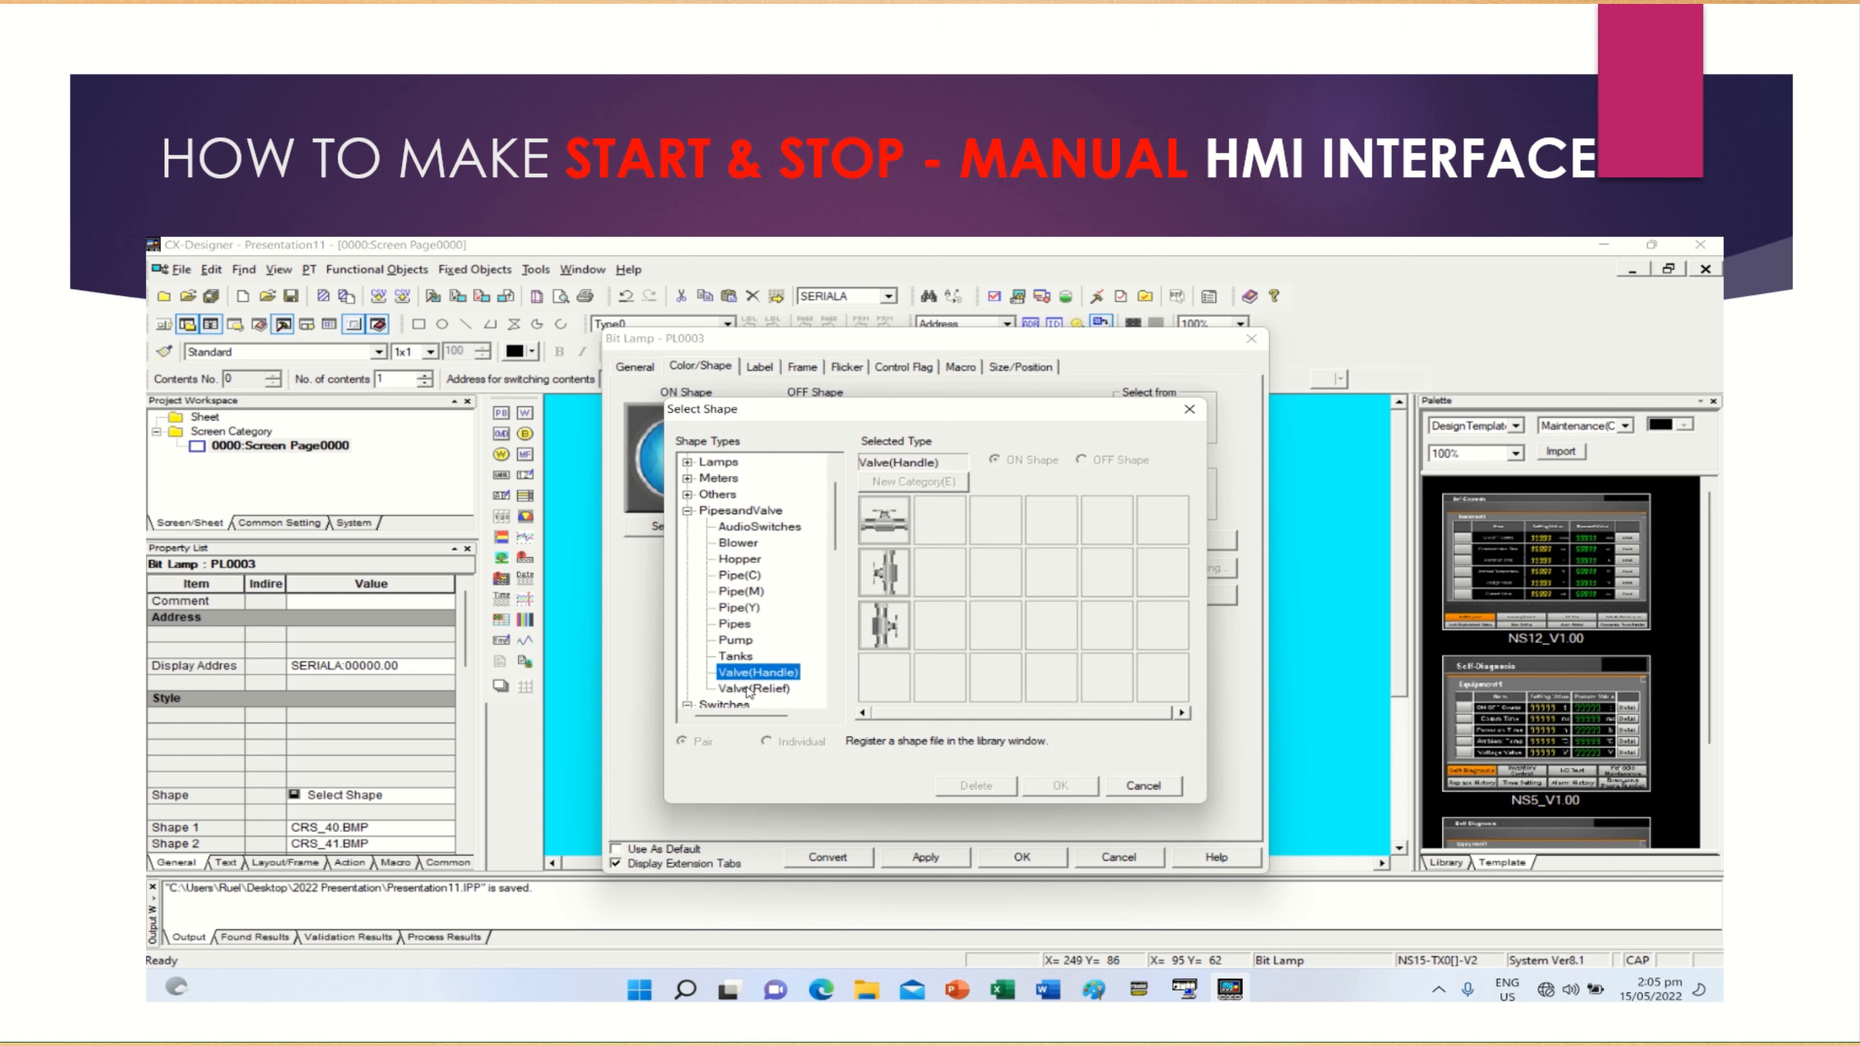